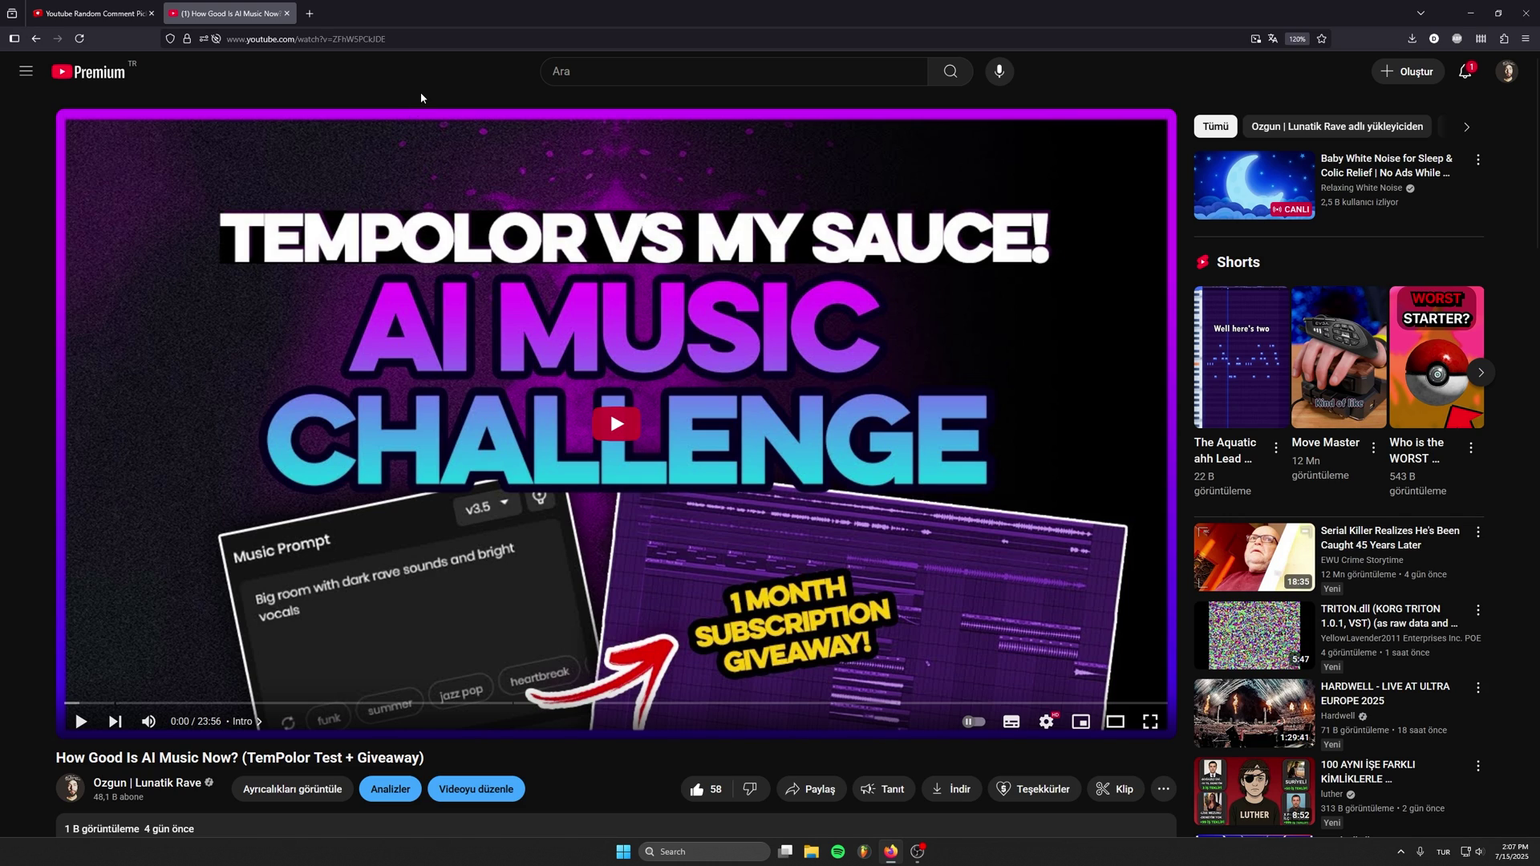
- In the YouTube Random Comment Picker, fetch the comments of the entered video with the Anything Goes filter and replies excluded
{"action": "key", "text": "ctrl+shift+Tab"}
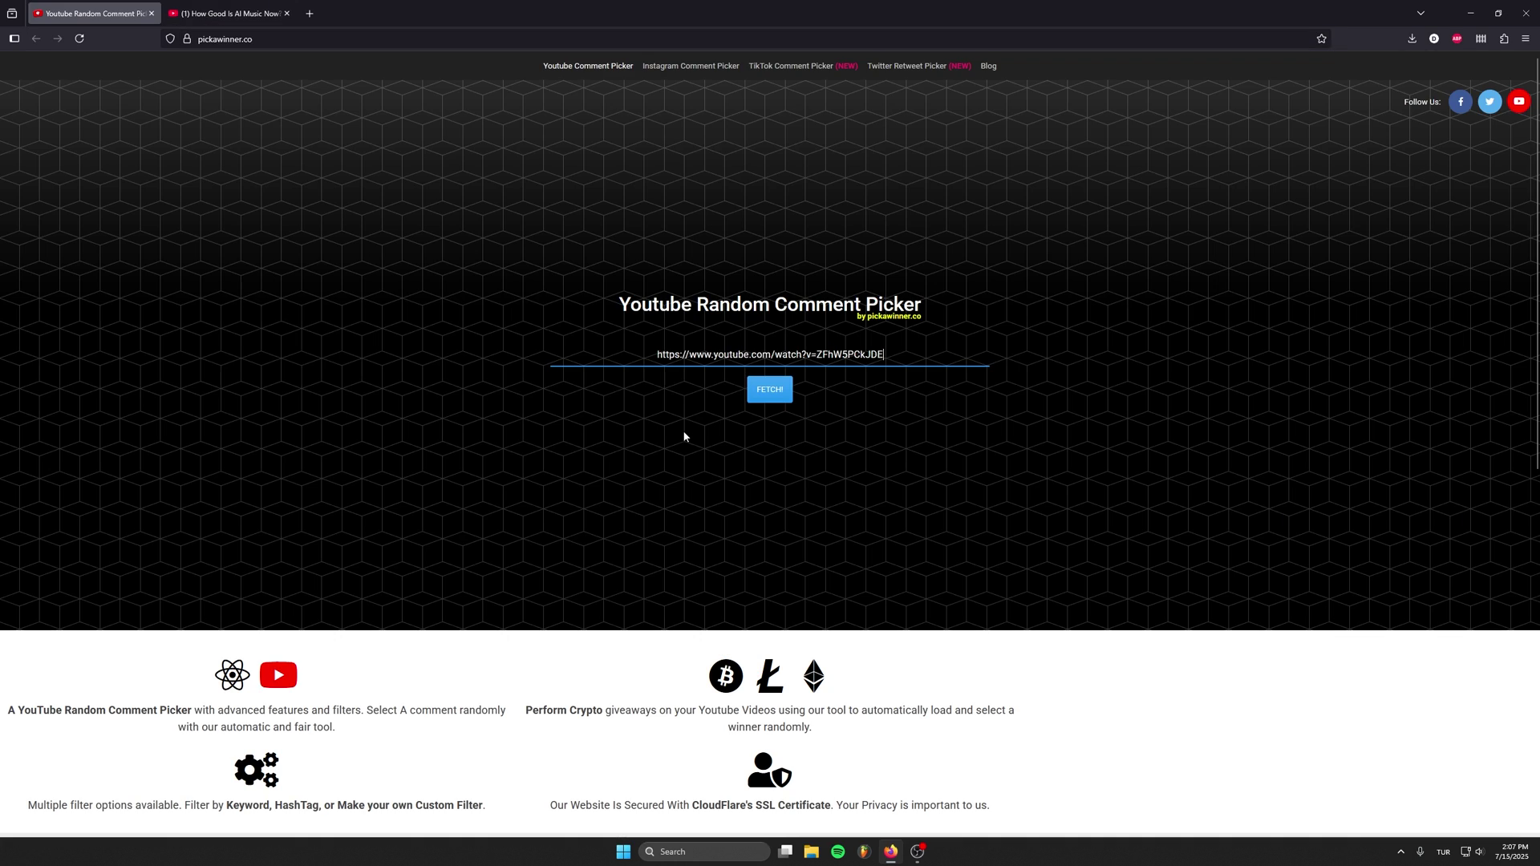
{"action": "left_click", "coordinate": [776, 392]}
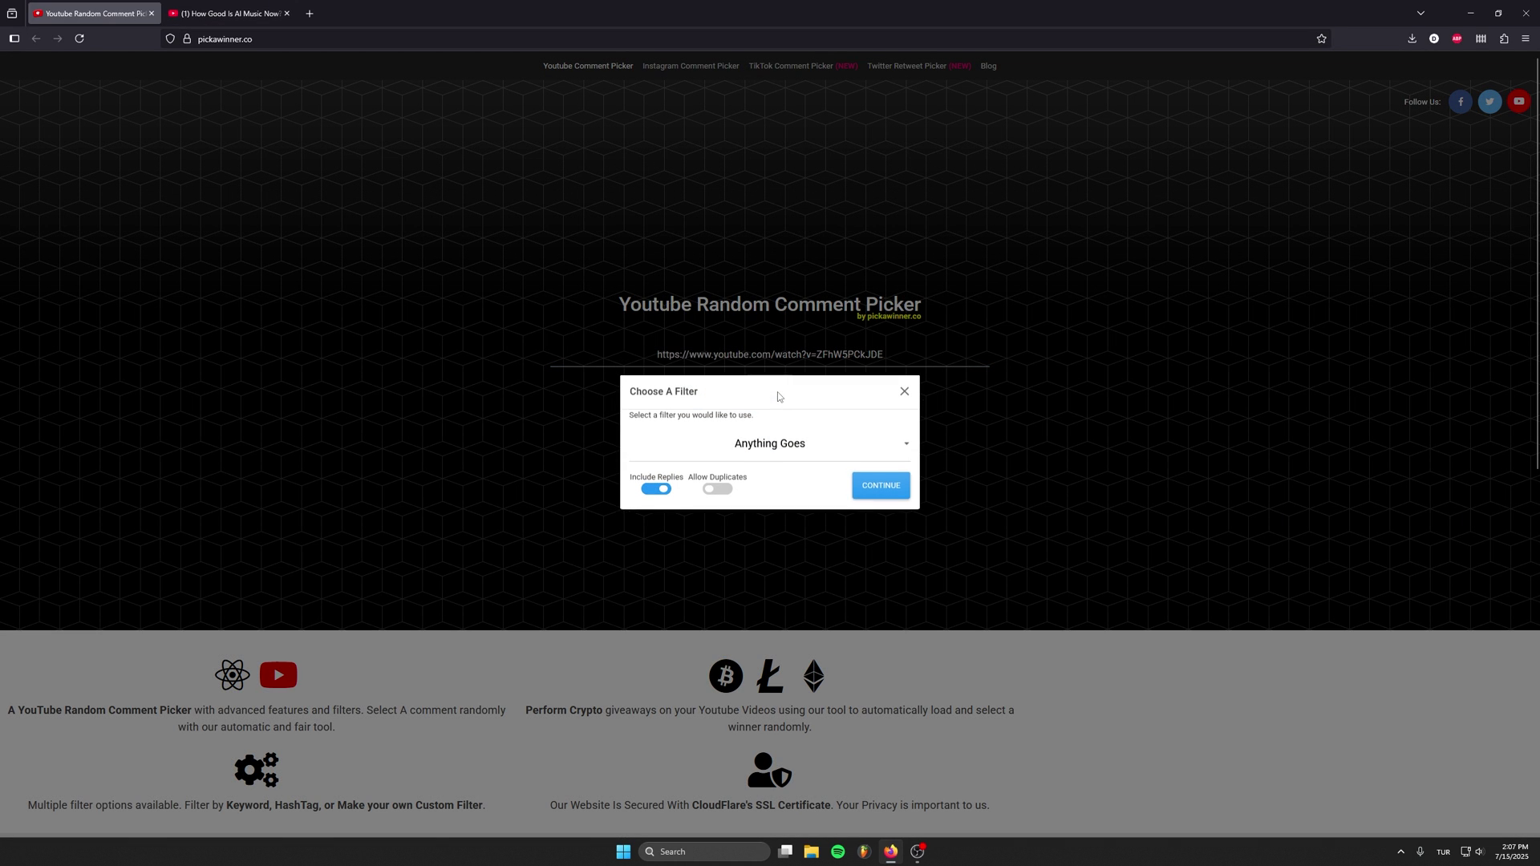
{"action": "left_click", "coordinate": [656, 492]}
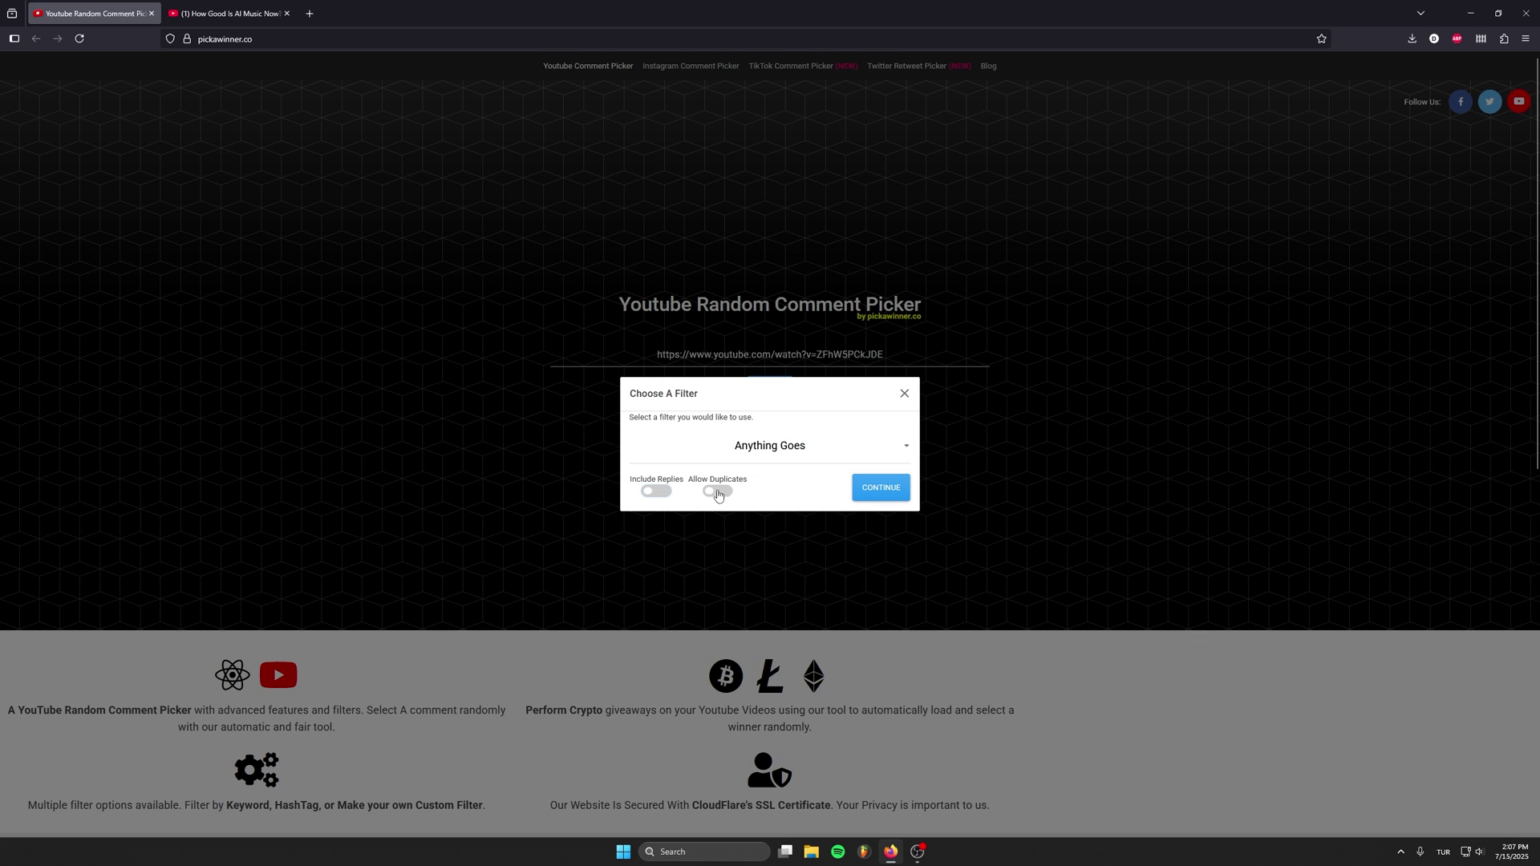
{"action": "left_click", "coordinate": [876, 492]}
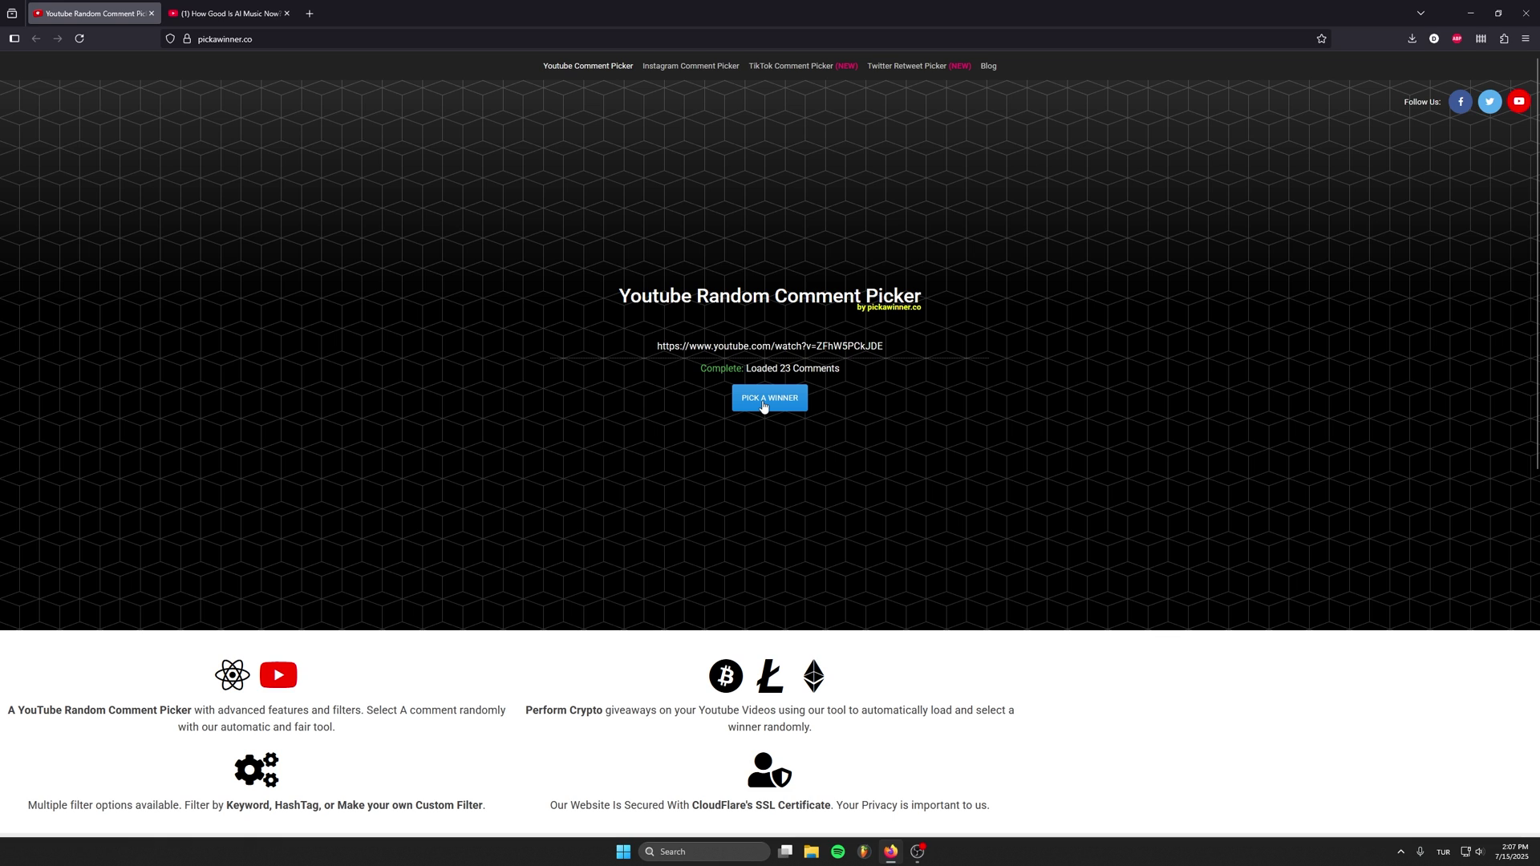
- Draw a random giveaway winner, highlight the winning comment to read it, and dismiss the result
{"action": "left_click", "coordinate": [764, 407]}
{"action": "double_click", "coordinate": [715, 467]}
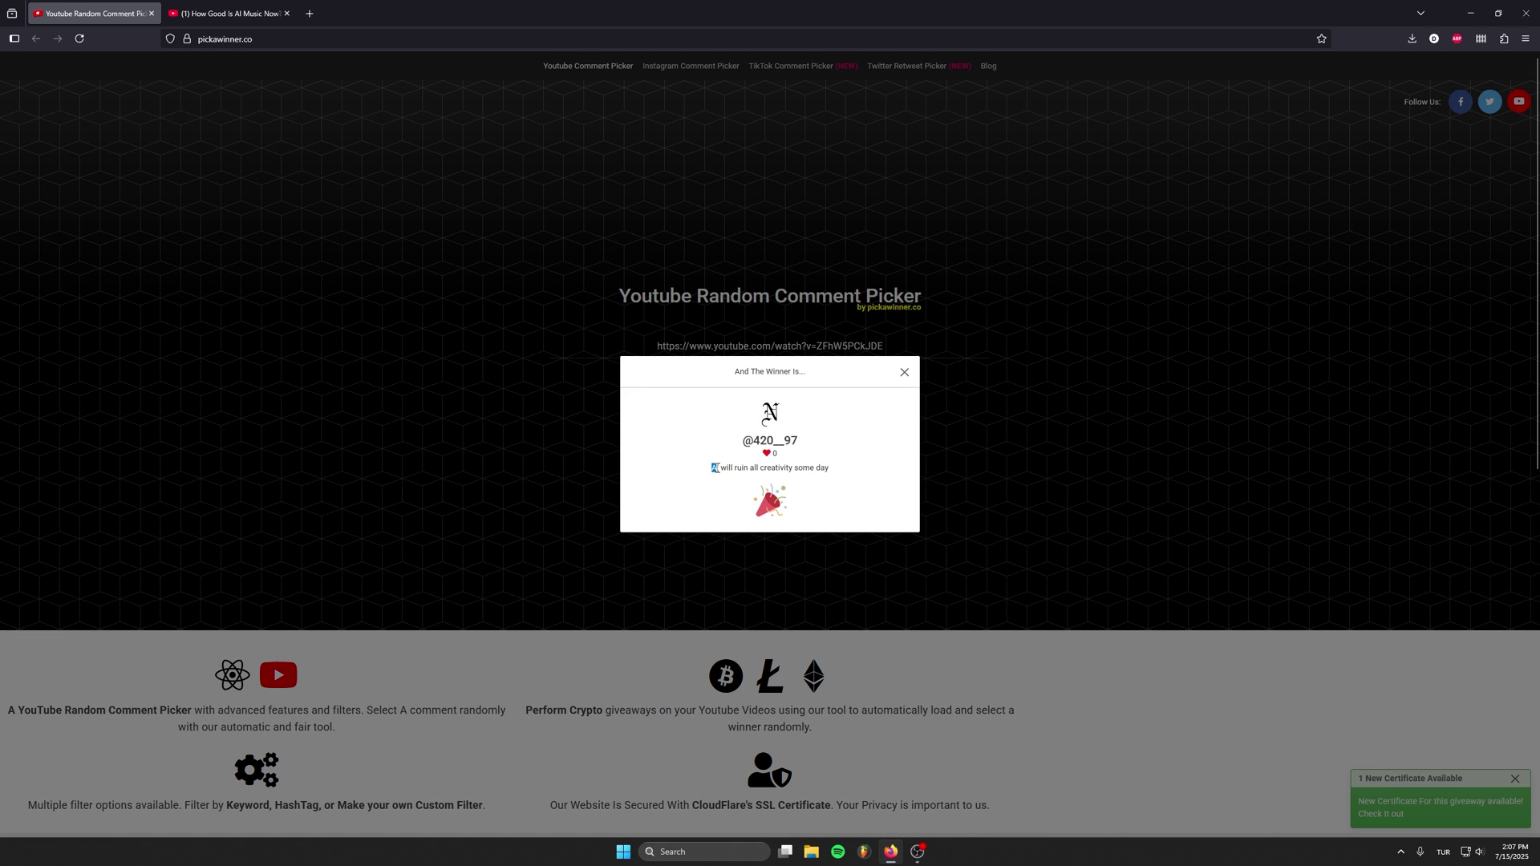
{"action": "left_click_drag", "start_coordinate": [715, 467], "coordinate": [835, 471]}
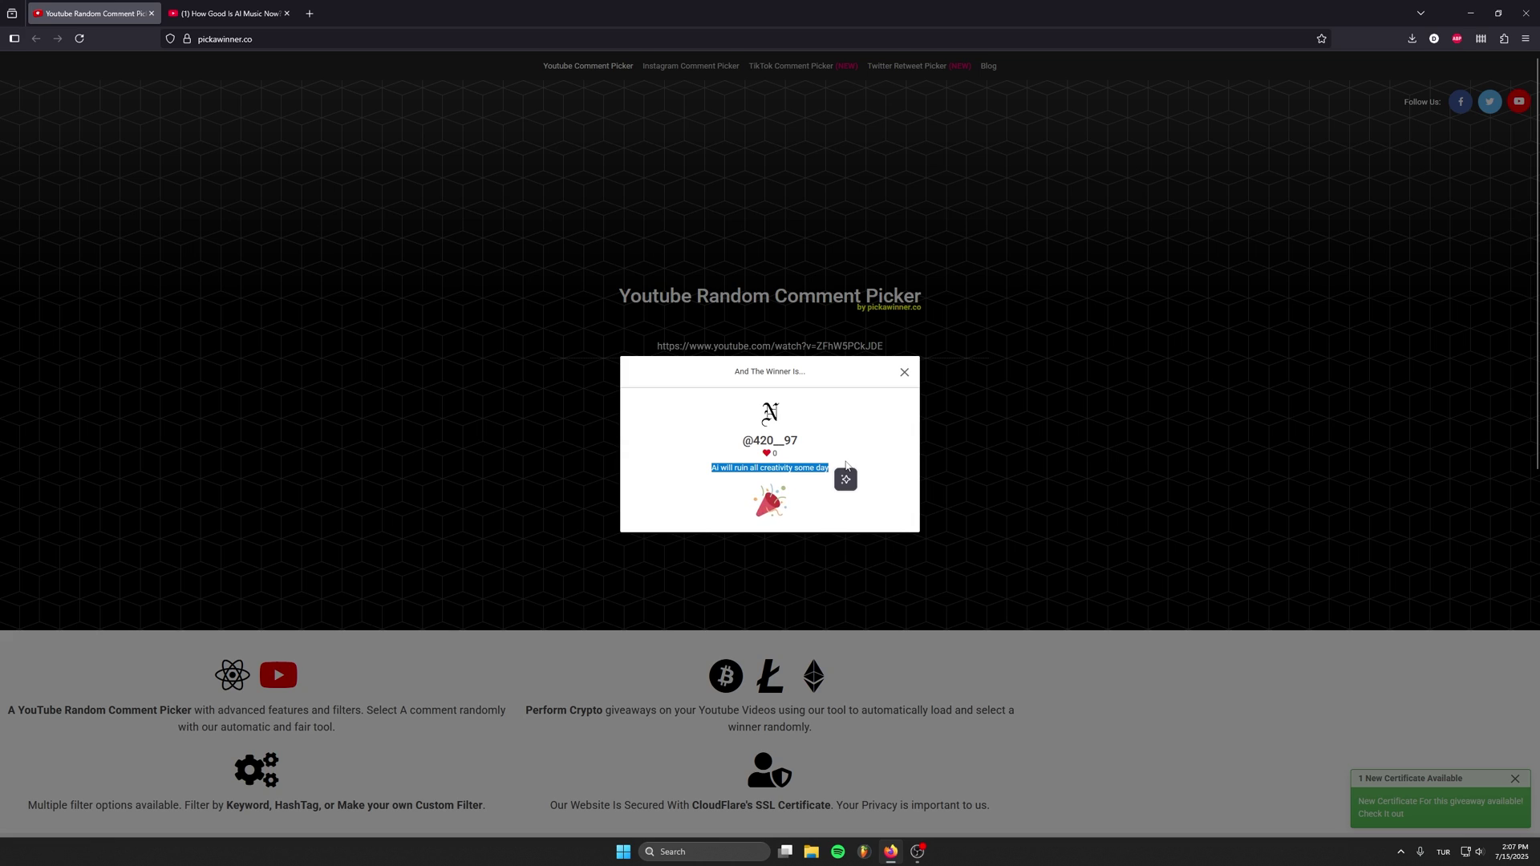
{"action": "left_click", "coordinate": [866, 496]}
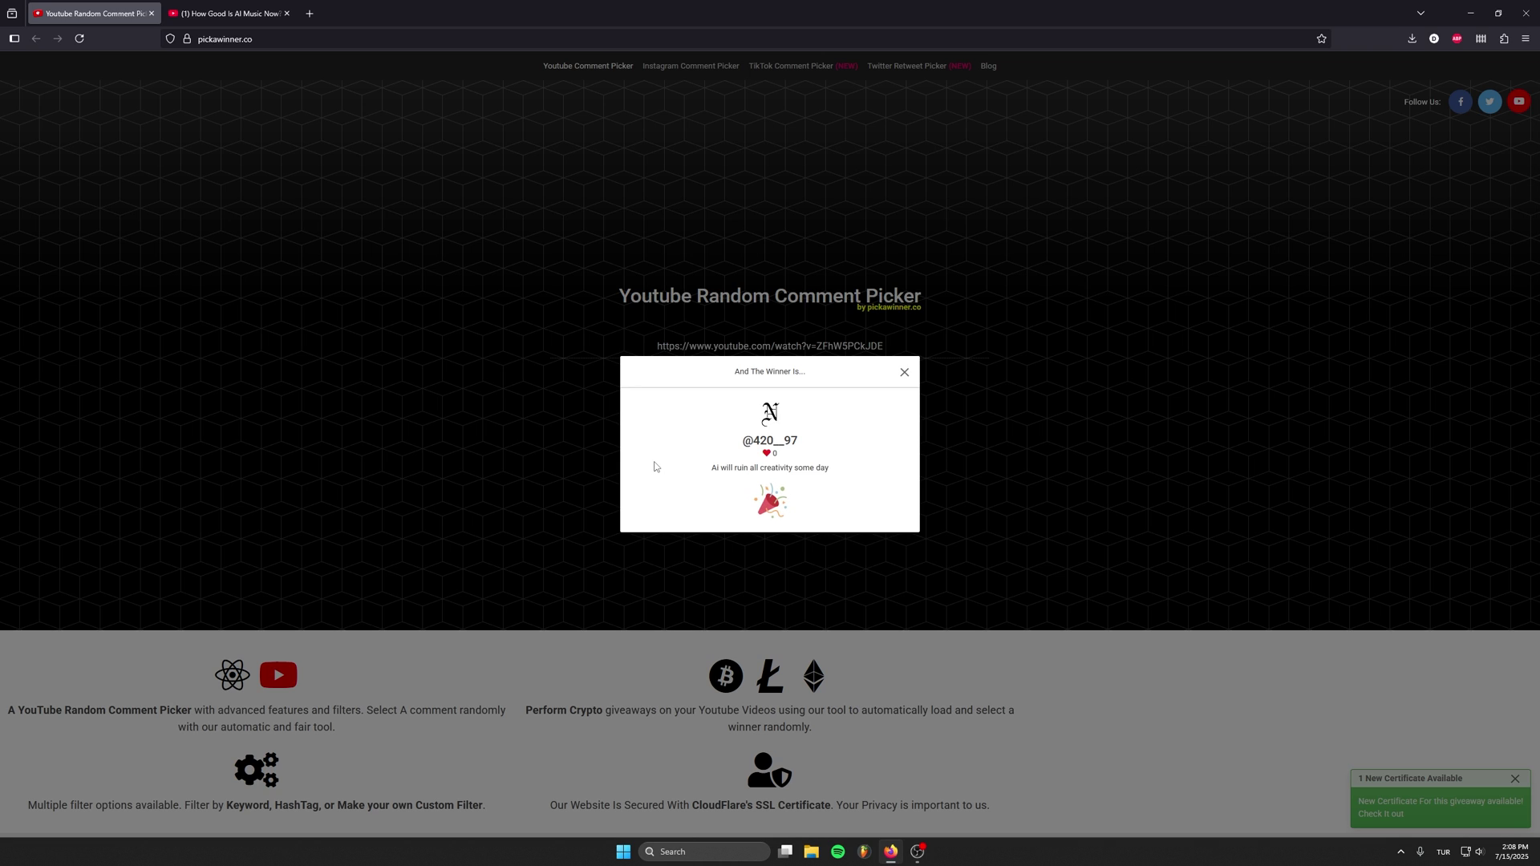
{"action": "left_click", "coordinate": [904, 373]}
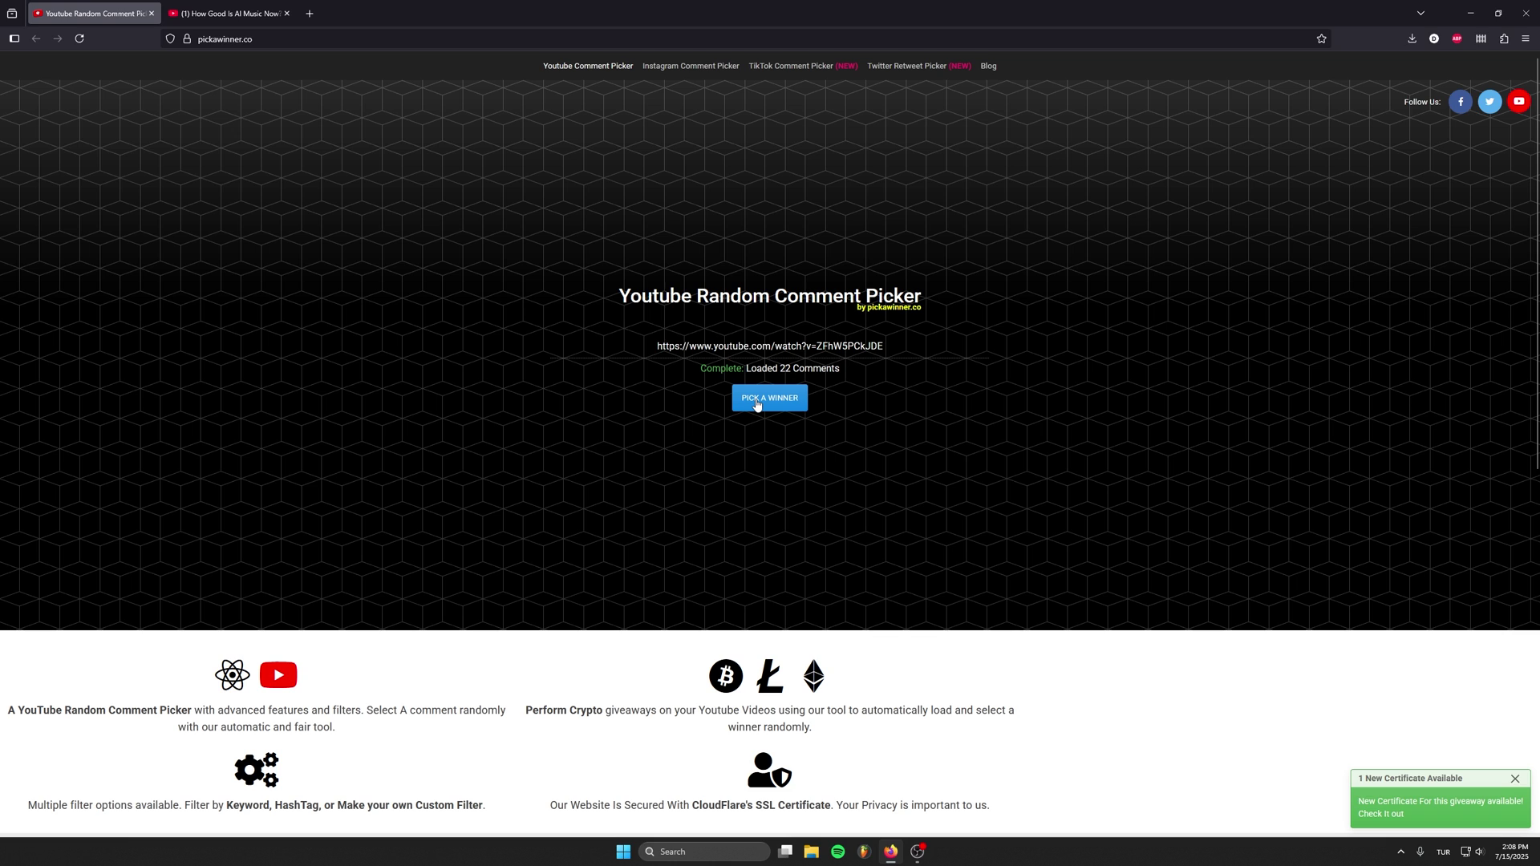
- Draw two further giveaway winners from the remaining comments
{"action": "left_click", "coordinate": [757, 405]}
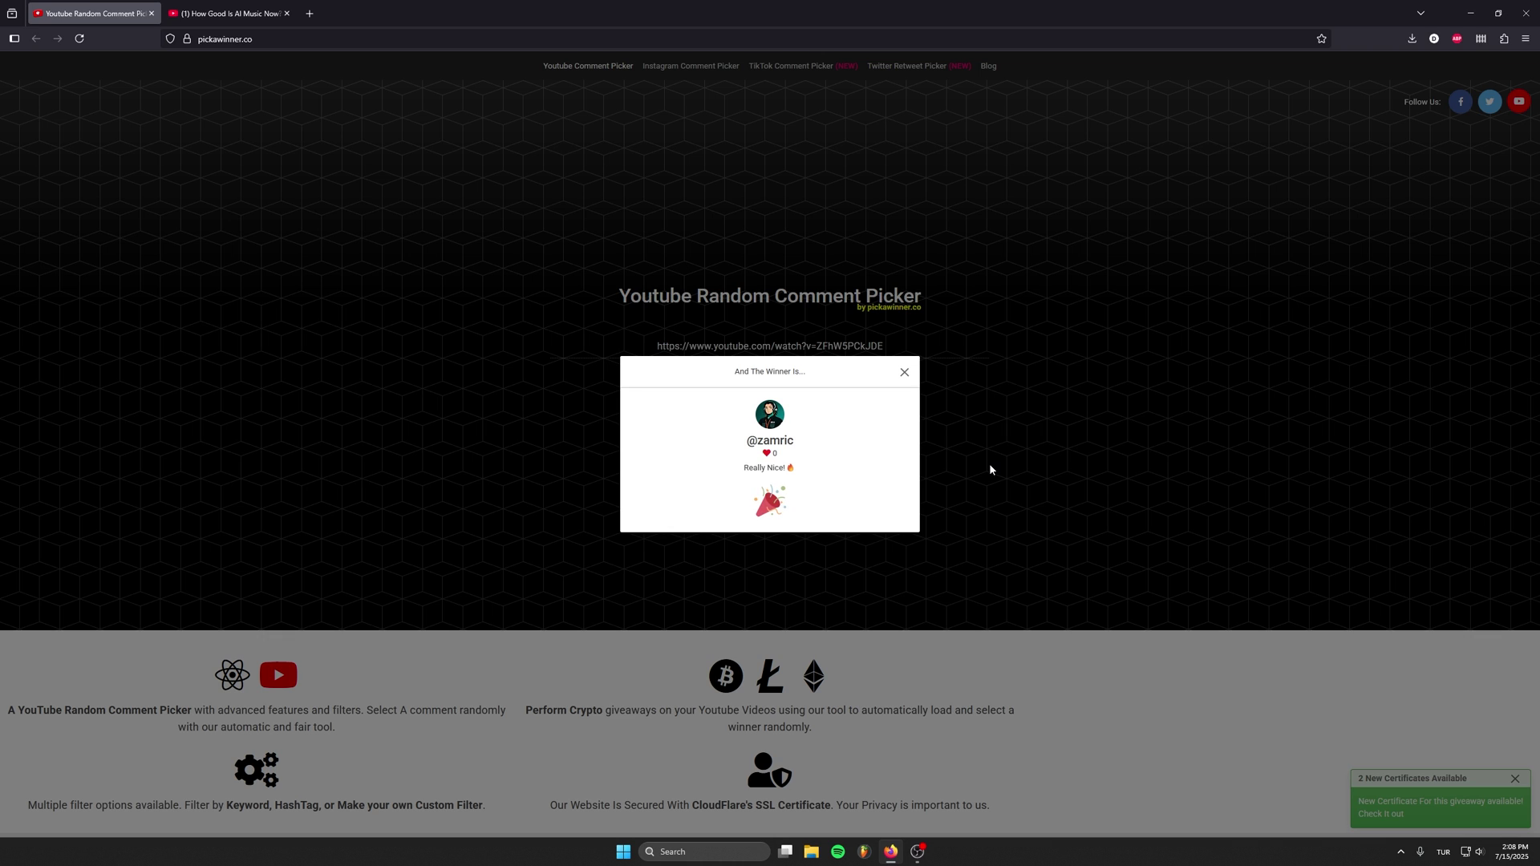
{"action": "left_click", "coordinate": [904, 372]}
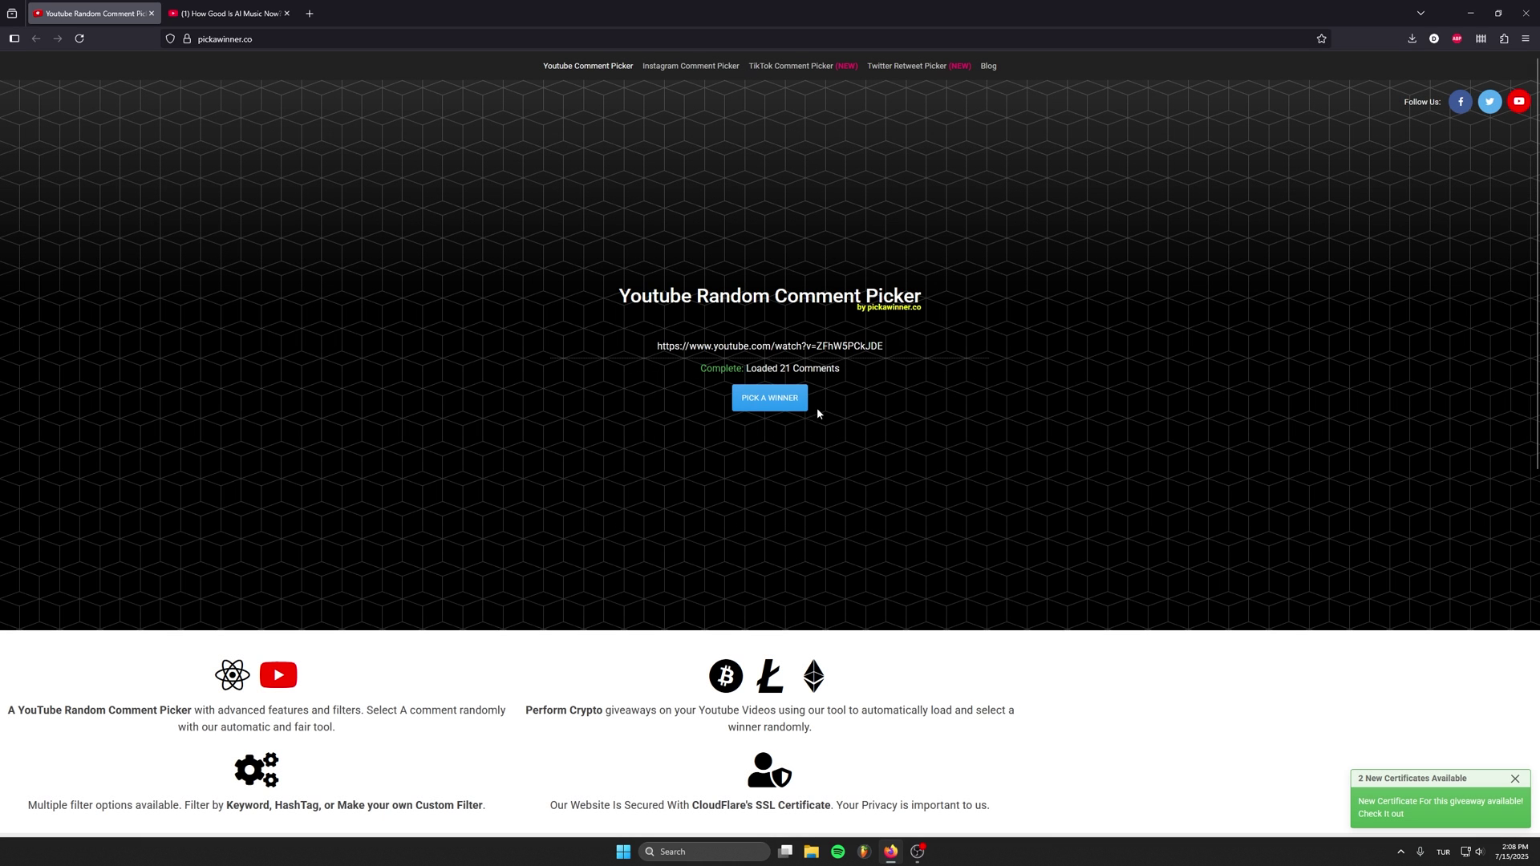
{"action": "left_click", "coordinate": [766, 397]}
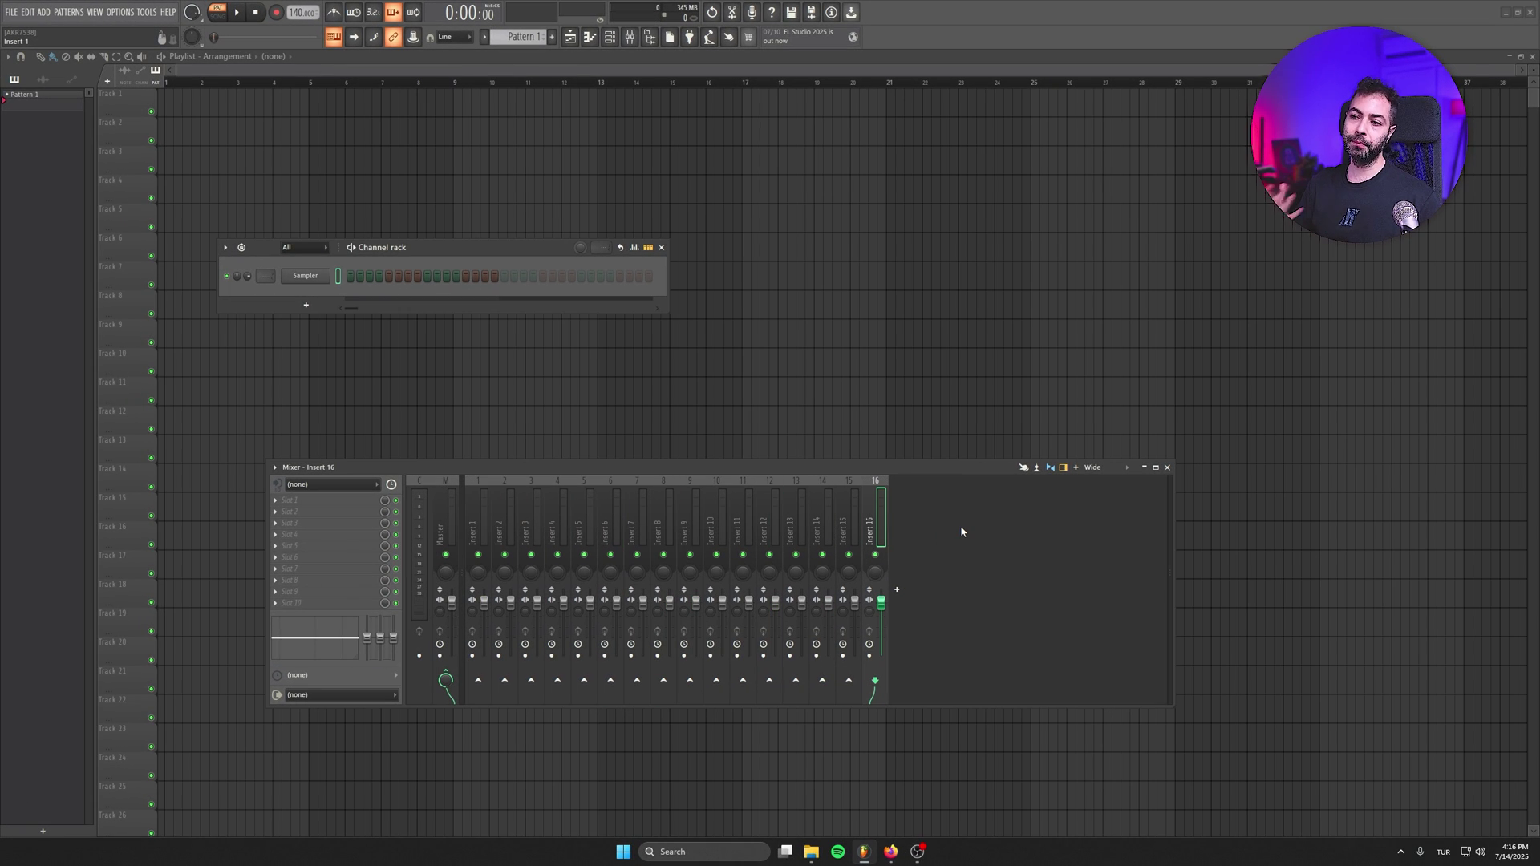
- Switch to FL Studio and add eight mixer tracks one by one, up to Insert 24
{"action": "left_click", "coordinate": [897, 590]}
{"action": "left_click", "coordinate": [923, 590]}
{"action": "left_click", "coordinate": [949, 589]}
{"action": "left_click", "coordinate": [975, 590]}
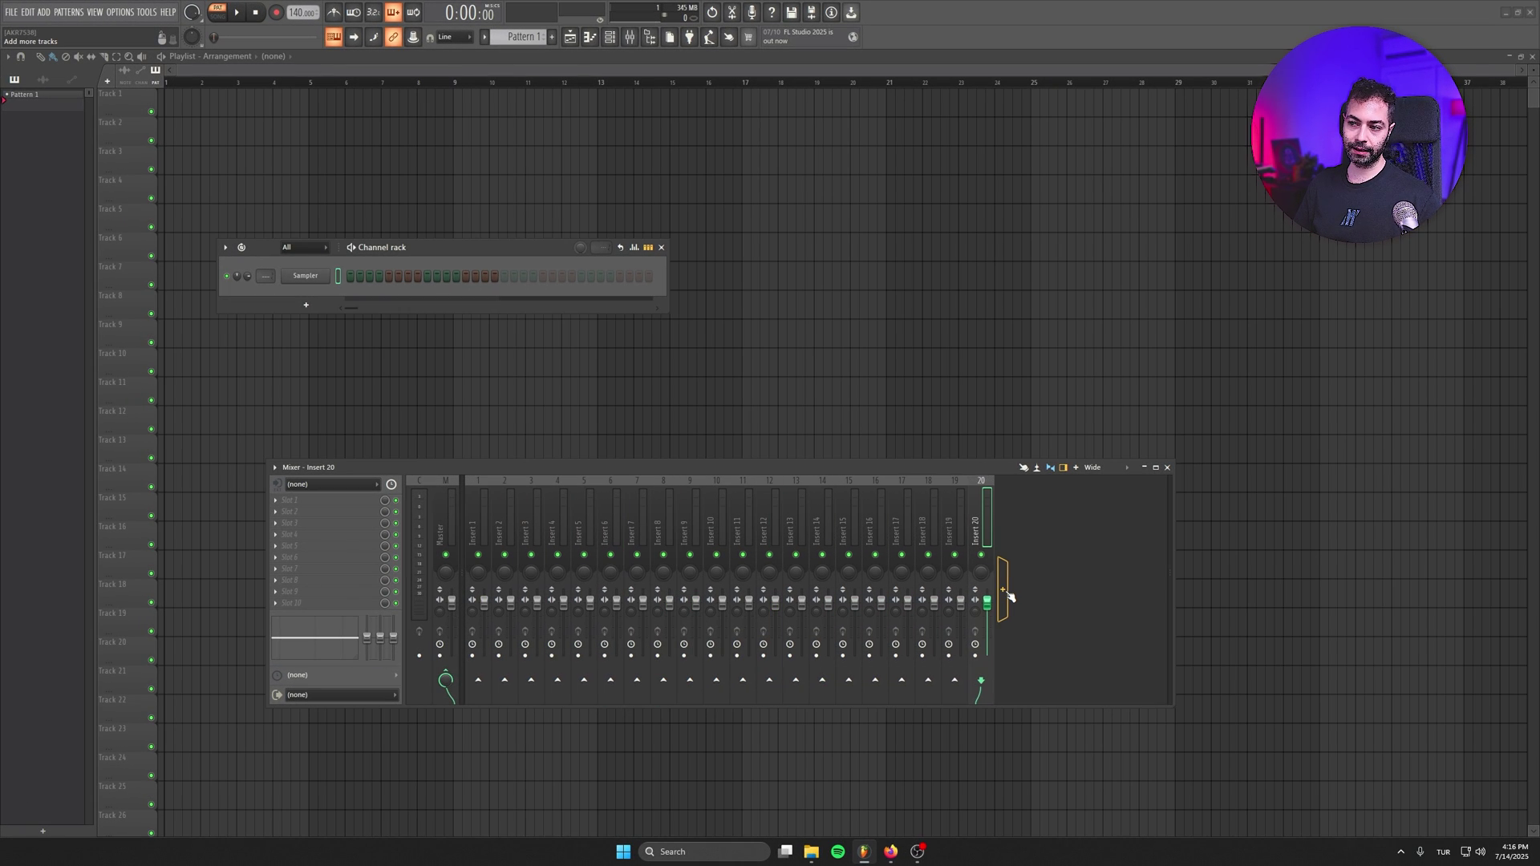
{"action": "left_click", "coordinate": [1002, 589]}
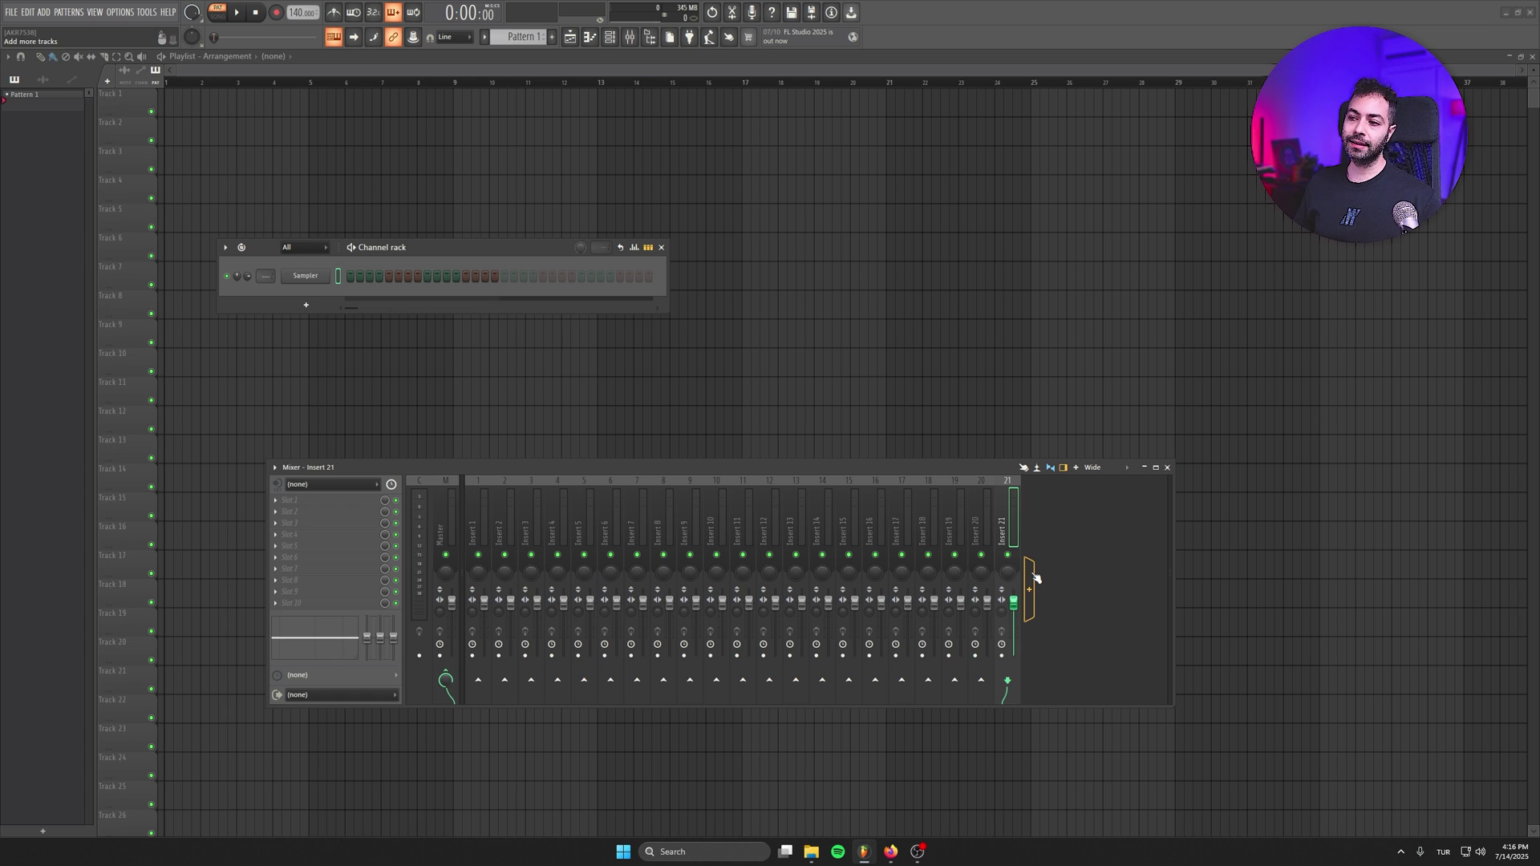
{"action": "left_click", "coordinate": [1034, 577]}
{"action": "left_click", "coordinate": [1061, 577]}
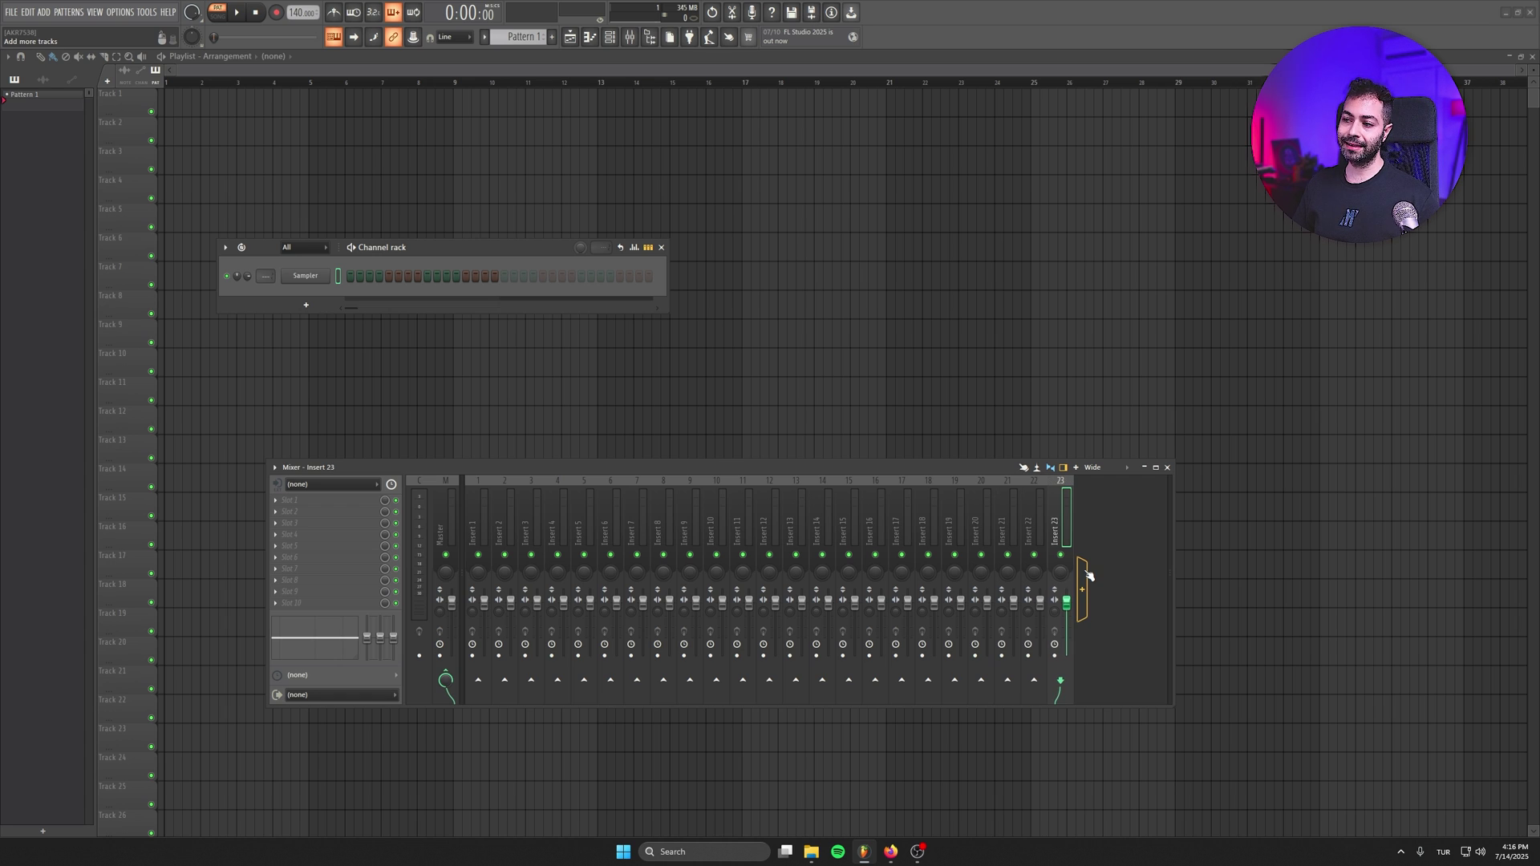
{"action": "left_click", "coordinate": [1088, 577]}
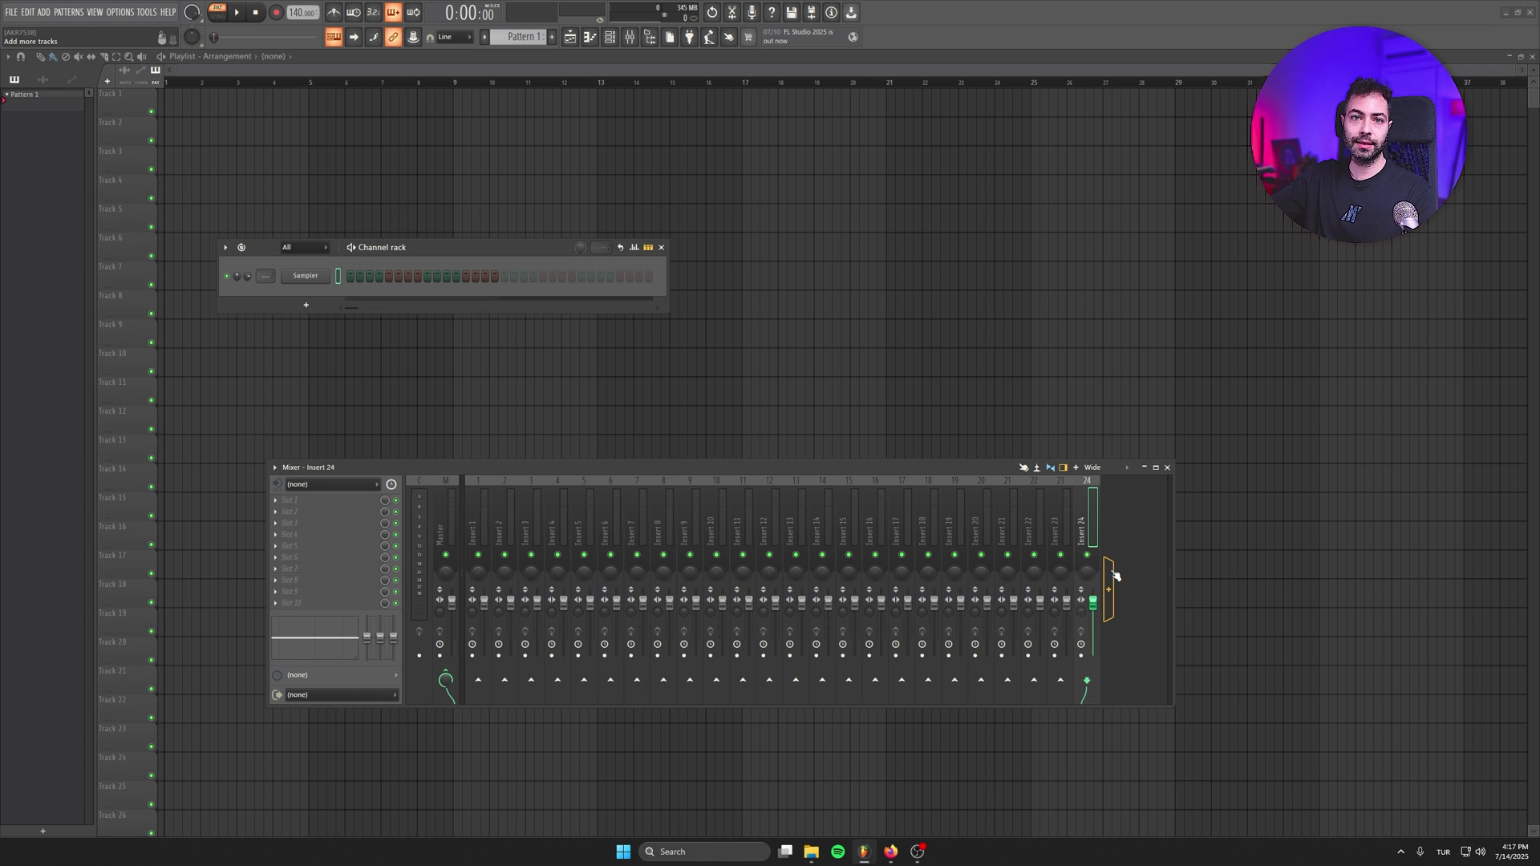
- Route Insert 1 only to Insert 2, and Insert 2 only to Insert 3, instead of directly to the Master
{"action": "left_click", "coordinate": [479, 521]}
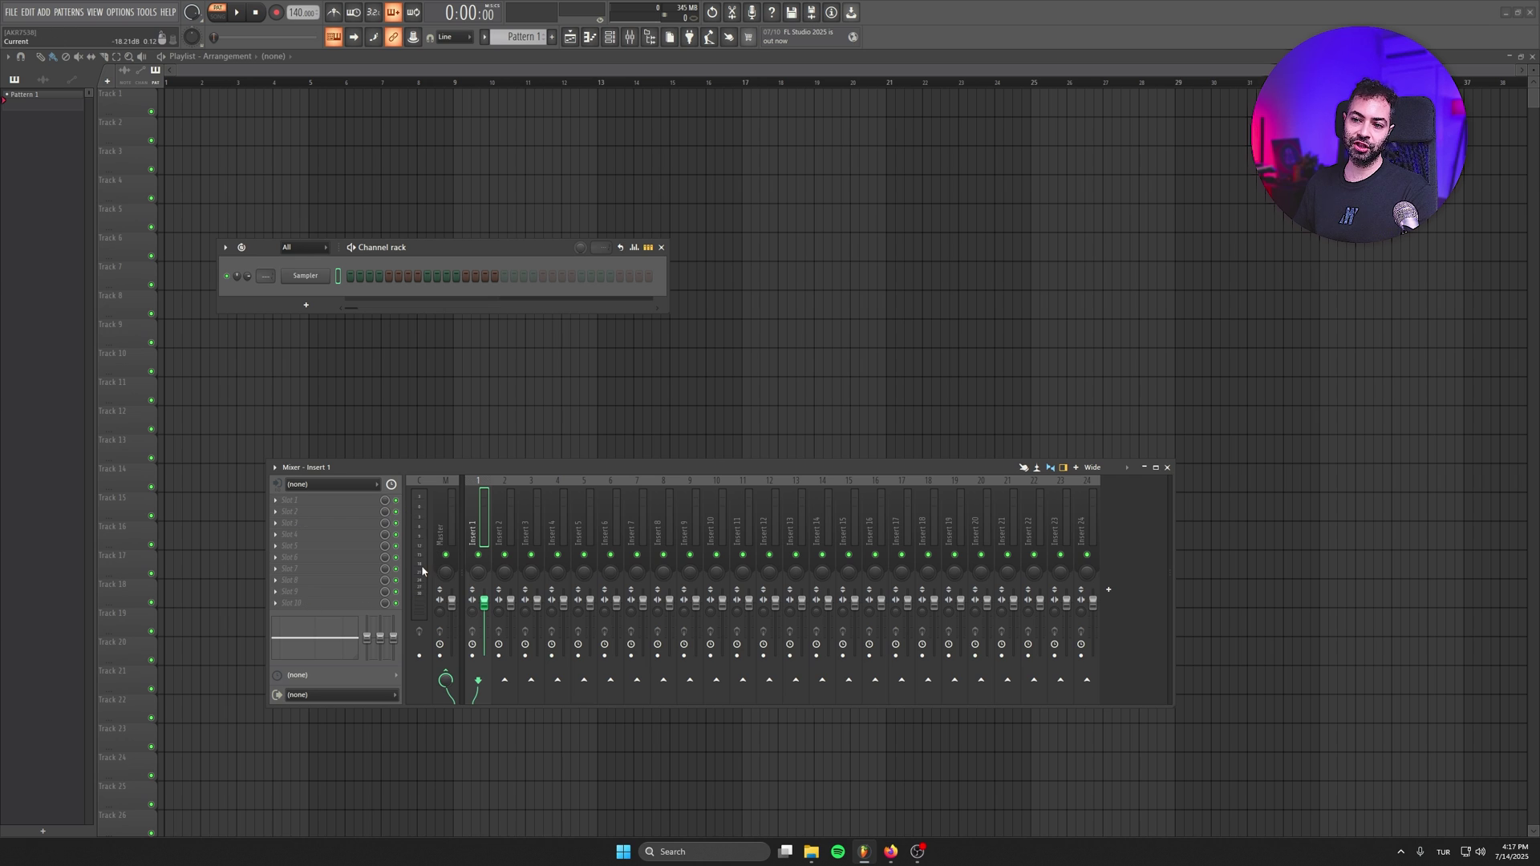
{"action": "left_click", "coordinate": [446, 680]}
{"action": "left_click", "coordinate": [504, 680]}
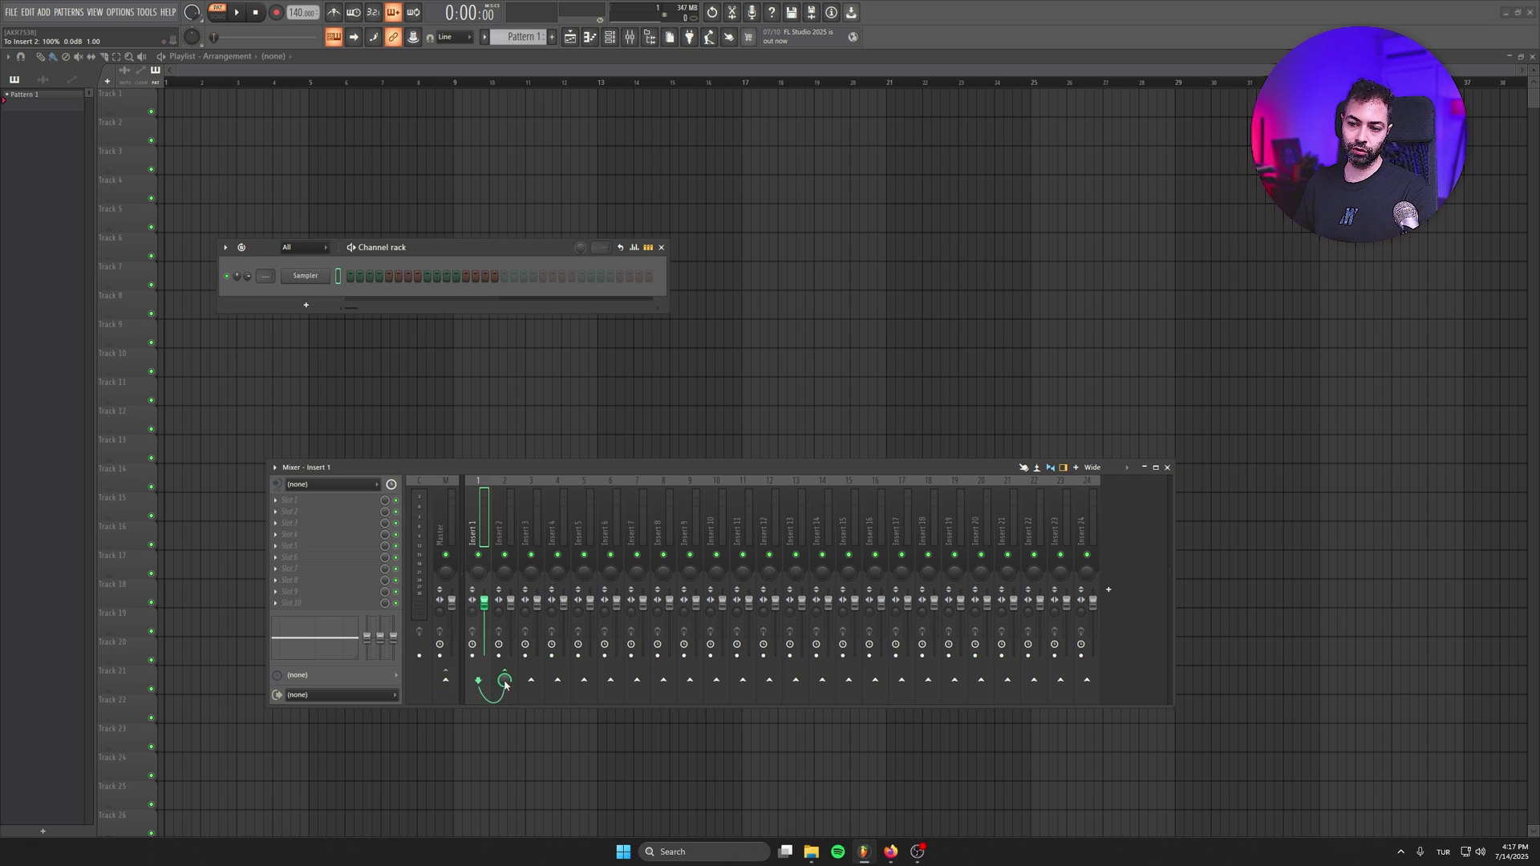
{"action": "left_click", "coordinate": [505, 688]}
{"action": "left_click", "coordinate": [531, 680]}
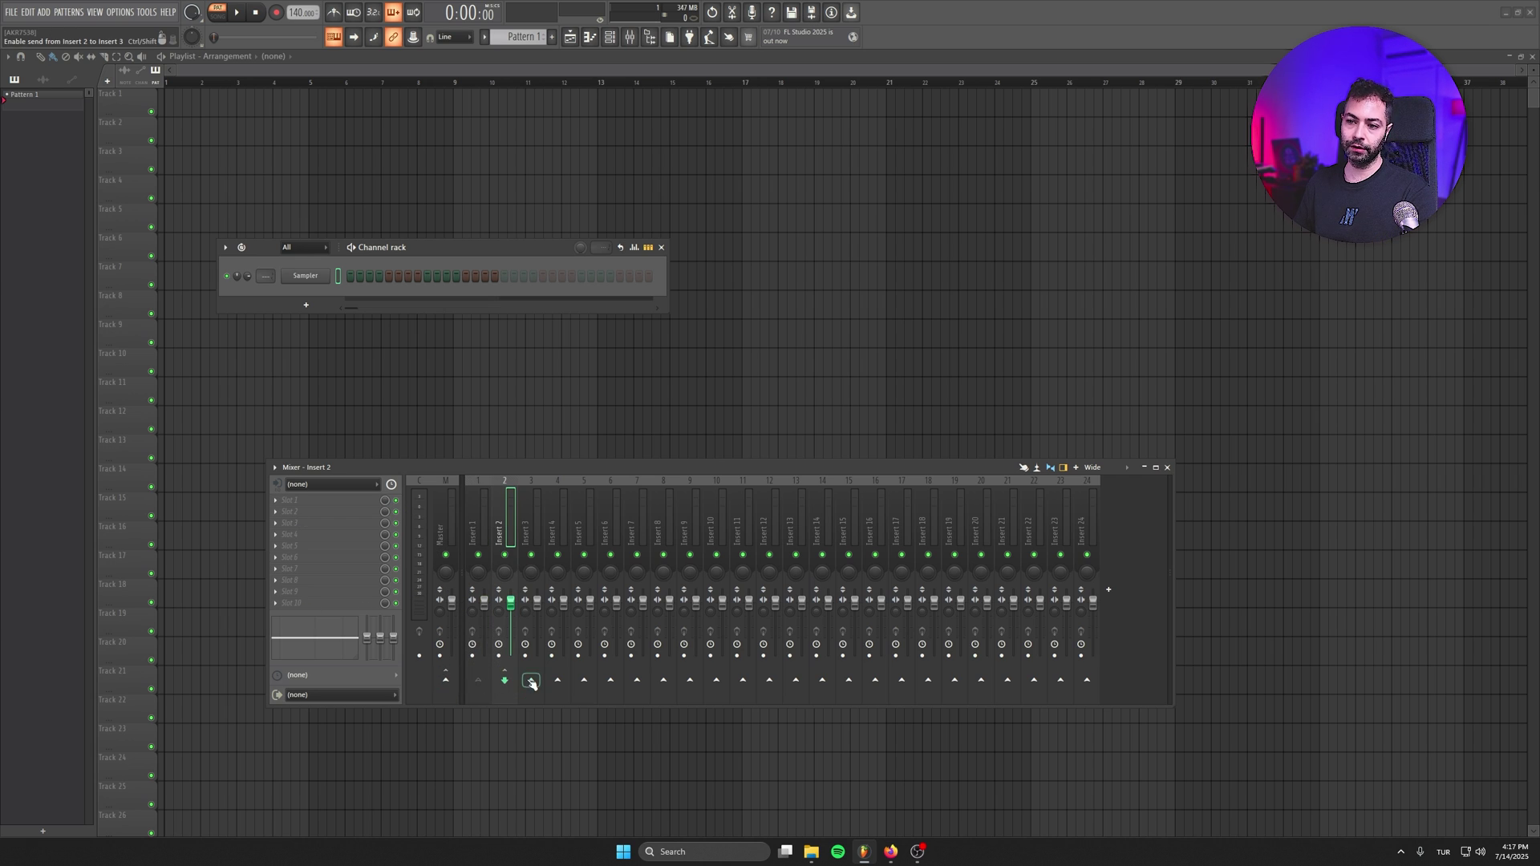
{"action": "left_click", "coordinate": [531, 688]}
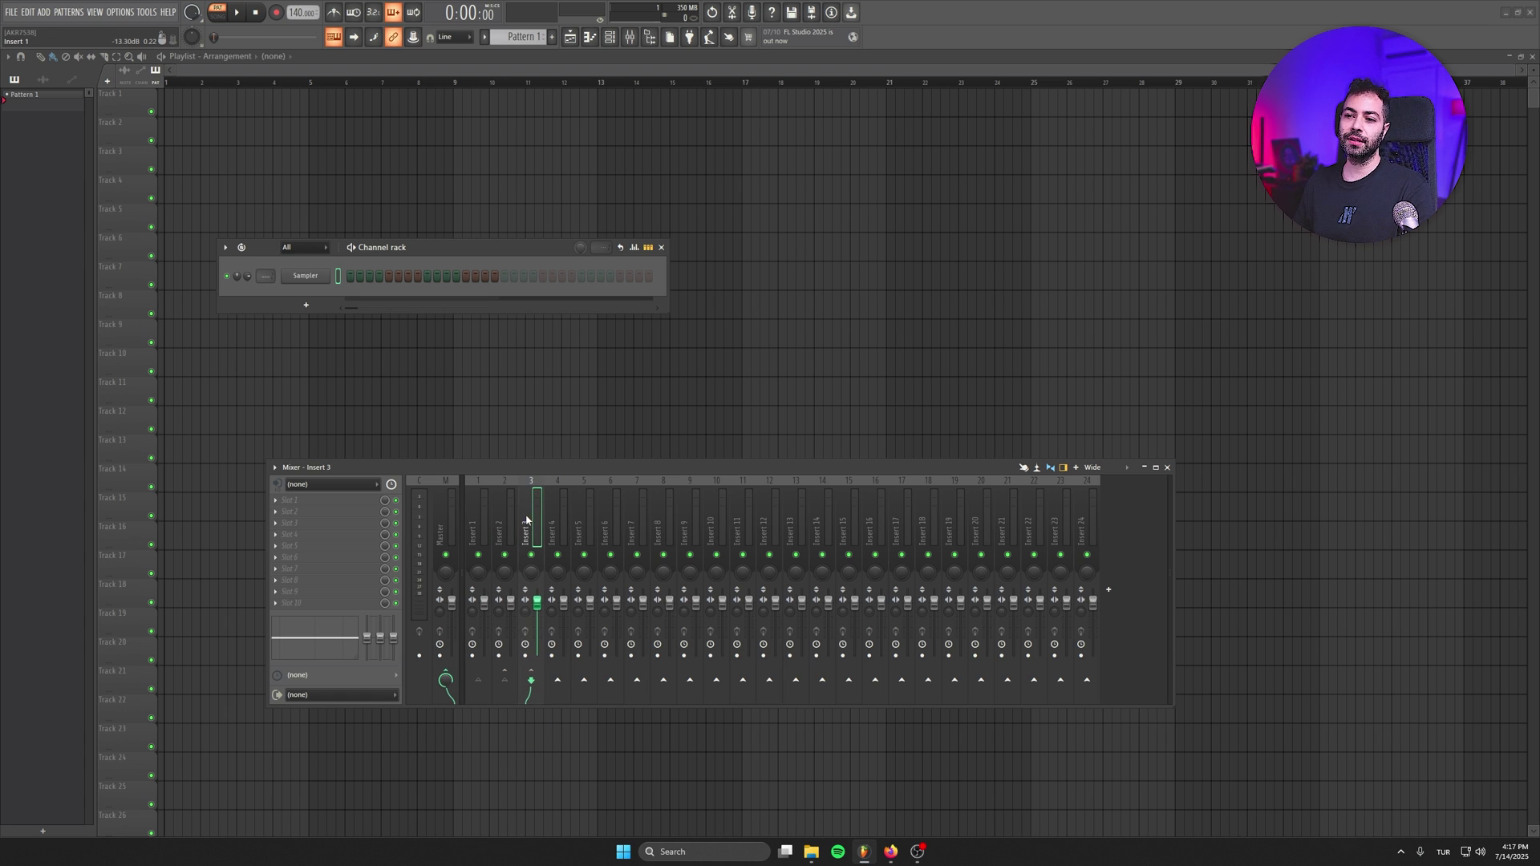
- Examine the routing of Inserts 1, 2 and 3 by selecting each mixer track in turn
{"action": "left_click", "coordinate": [485, 530]}
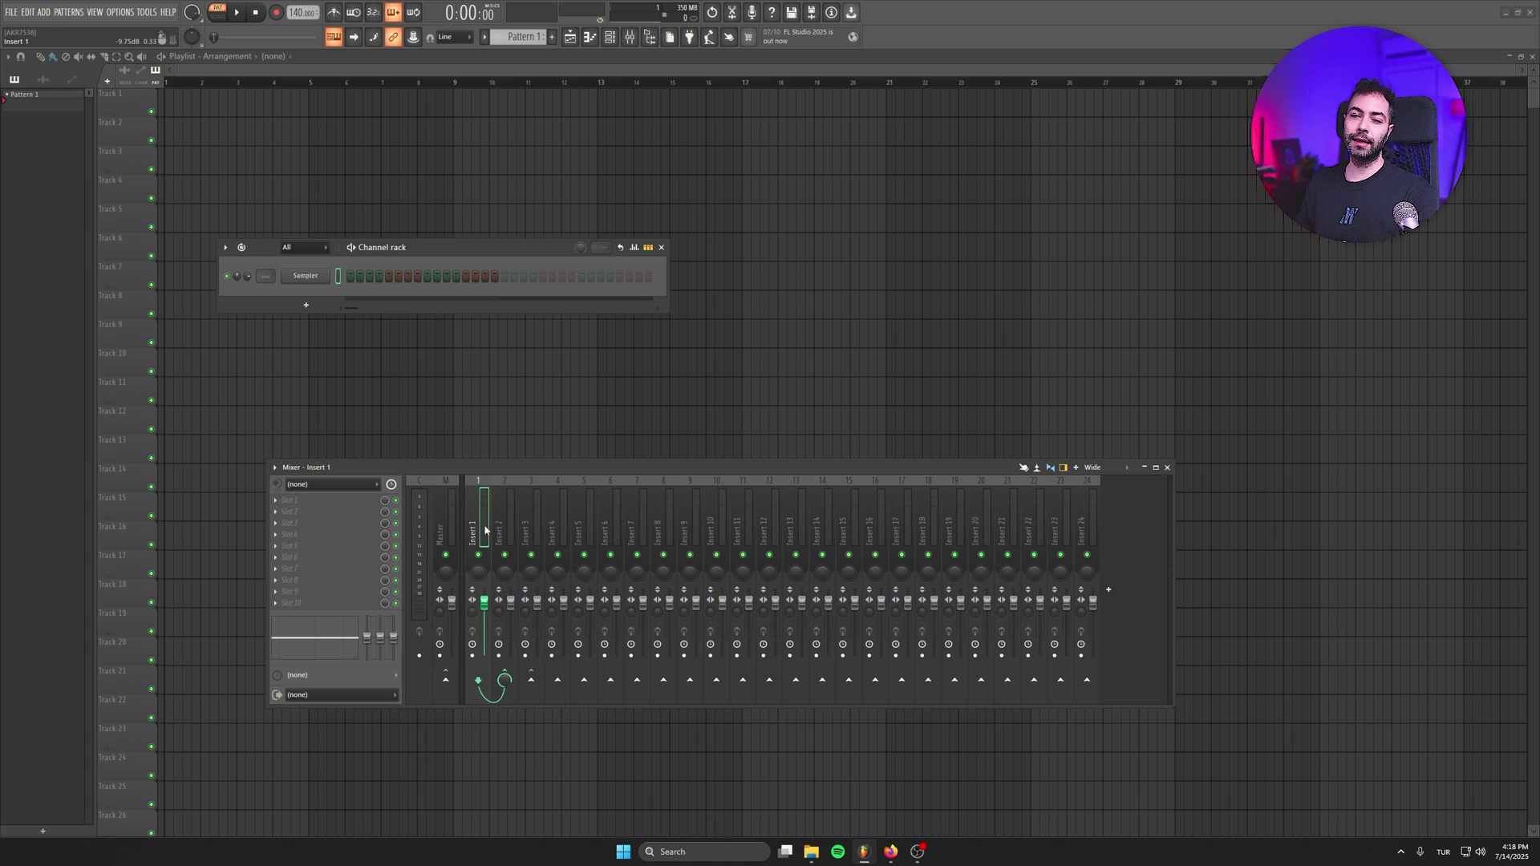
{"action": "left_click", "coordinate": [520, 529]}
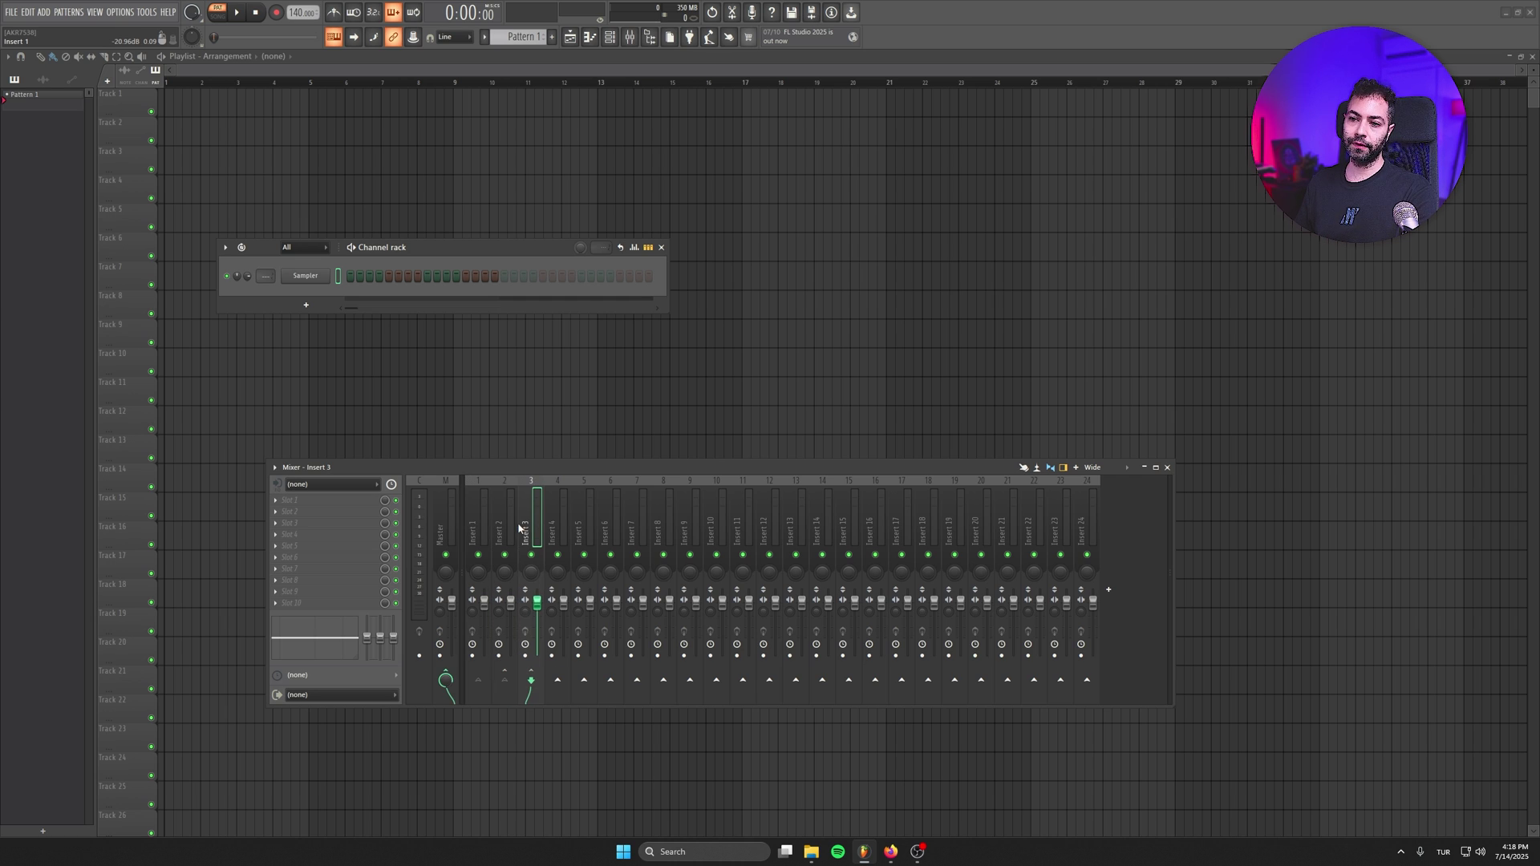
{"action": "left_click", "coordinate": [506, 524]}
{"action": "left_click", "coordinate": [487, 526]}
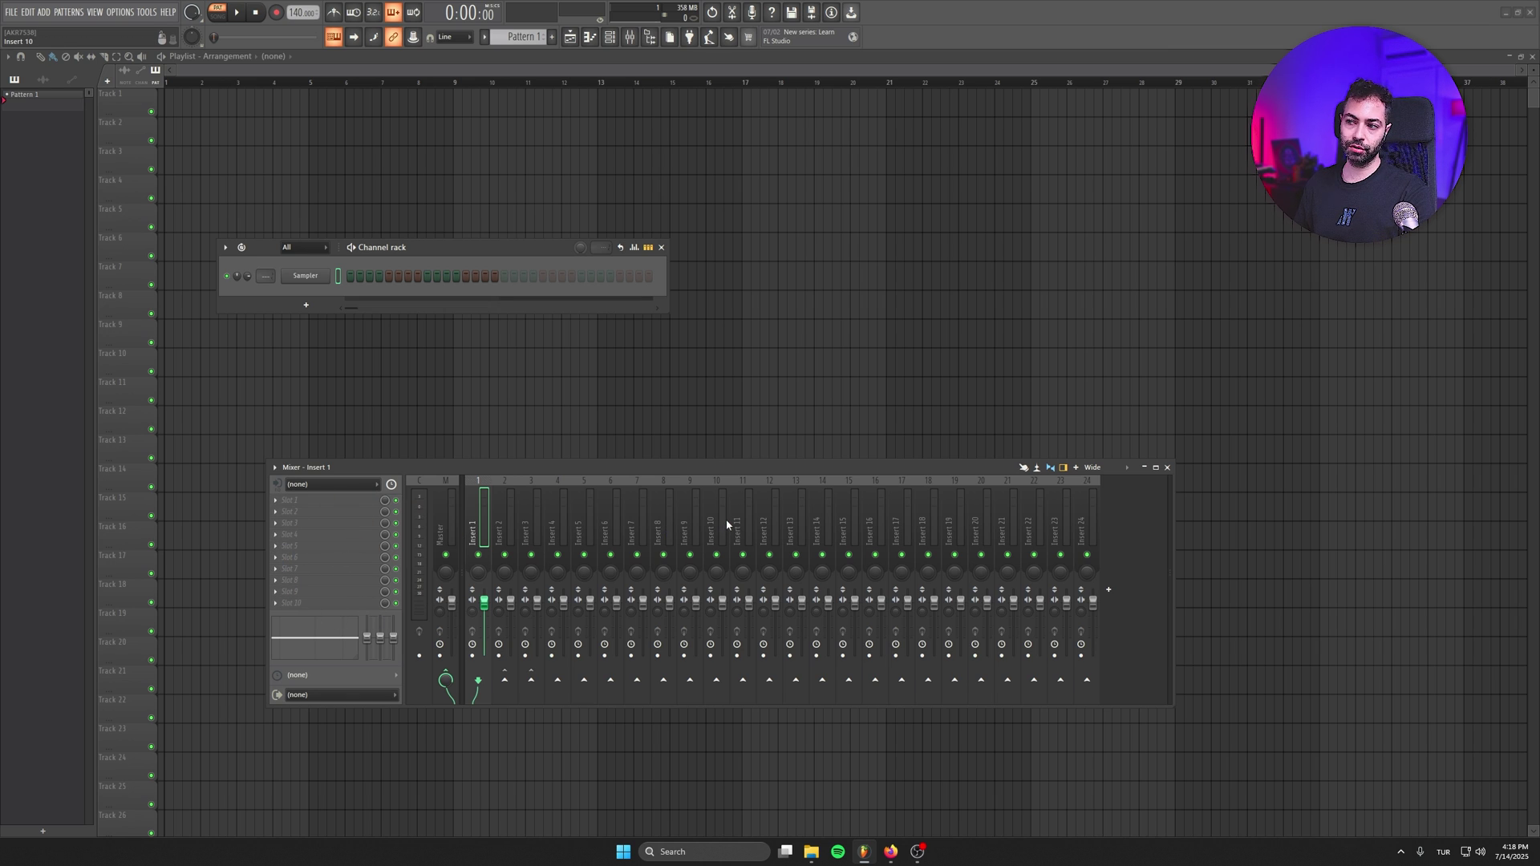
- Add seven more mixer tracks in one go, up to Insert 31, and close the mixer
{"action": "left_click_drag", "start_coordinate": [1108, 589], "coordinate": [1167, 602]}
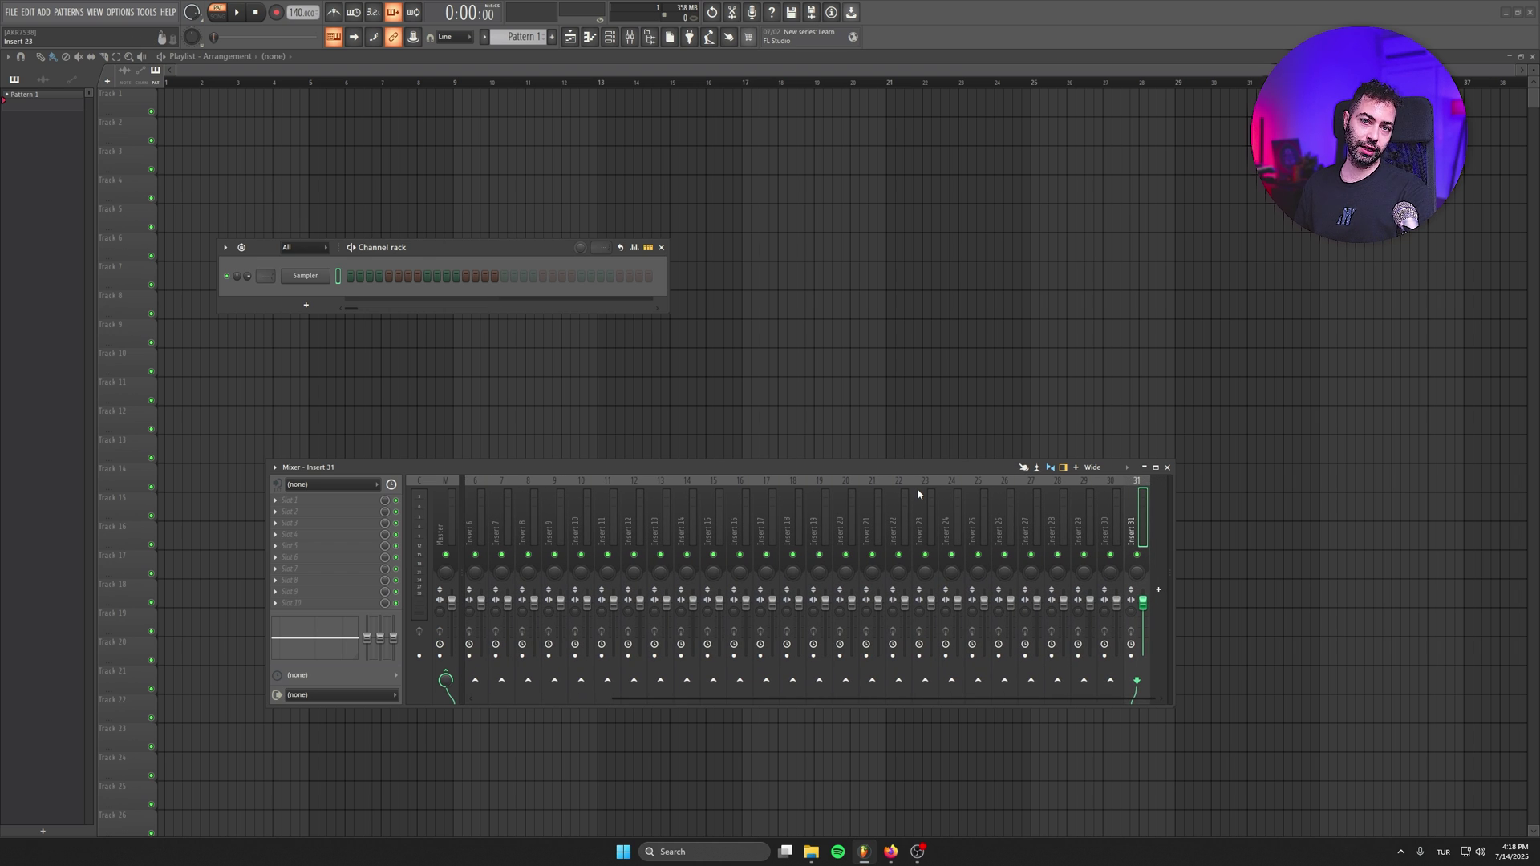
{"action": "key", "text": "F9"}
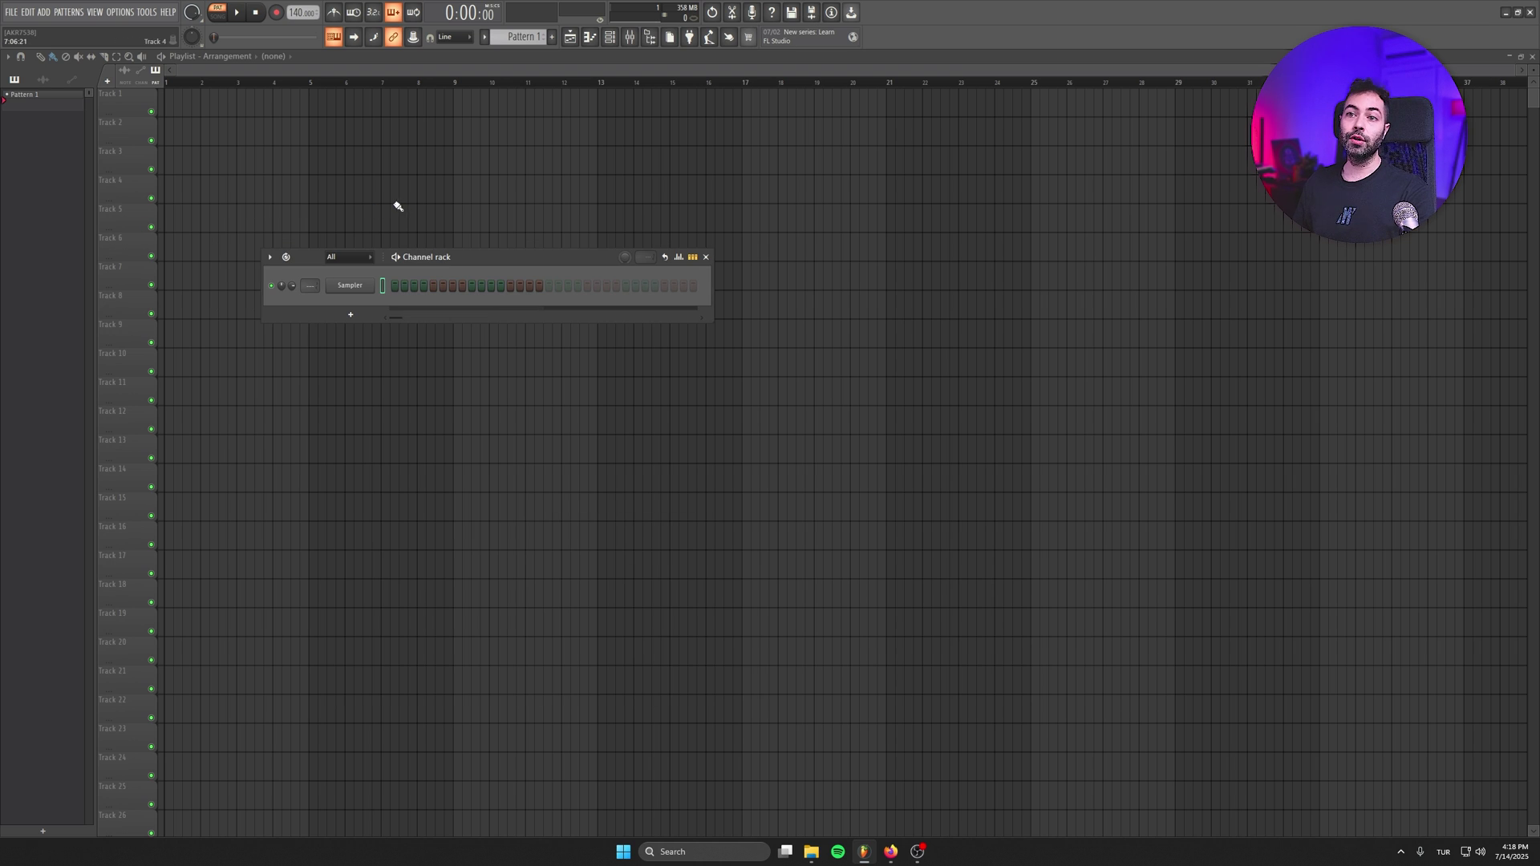
- Generate an EDM loop with Loop Starter in the channel rack and play it back
{"action": "left_click", "coordinate": [285, 257]}
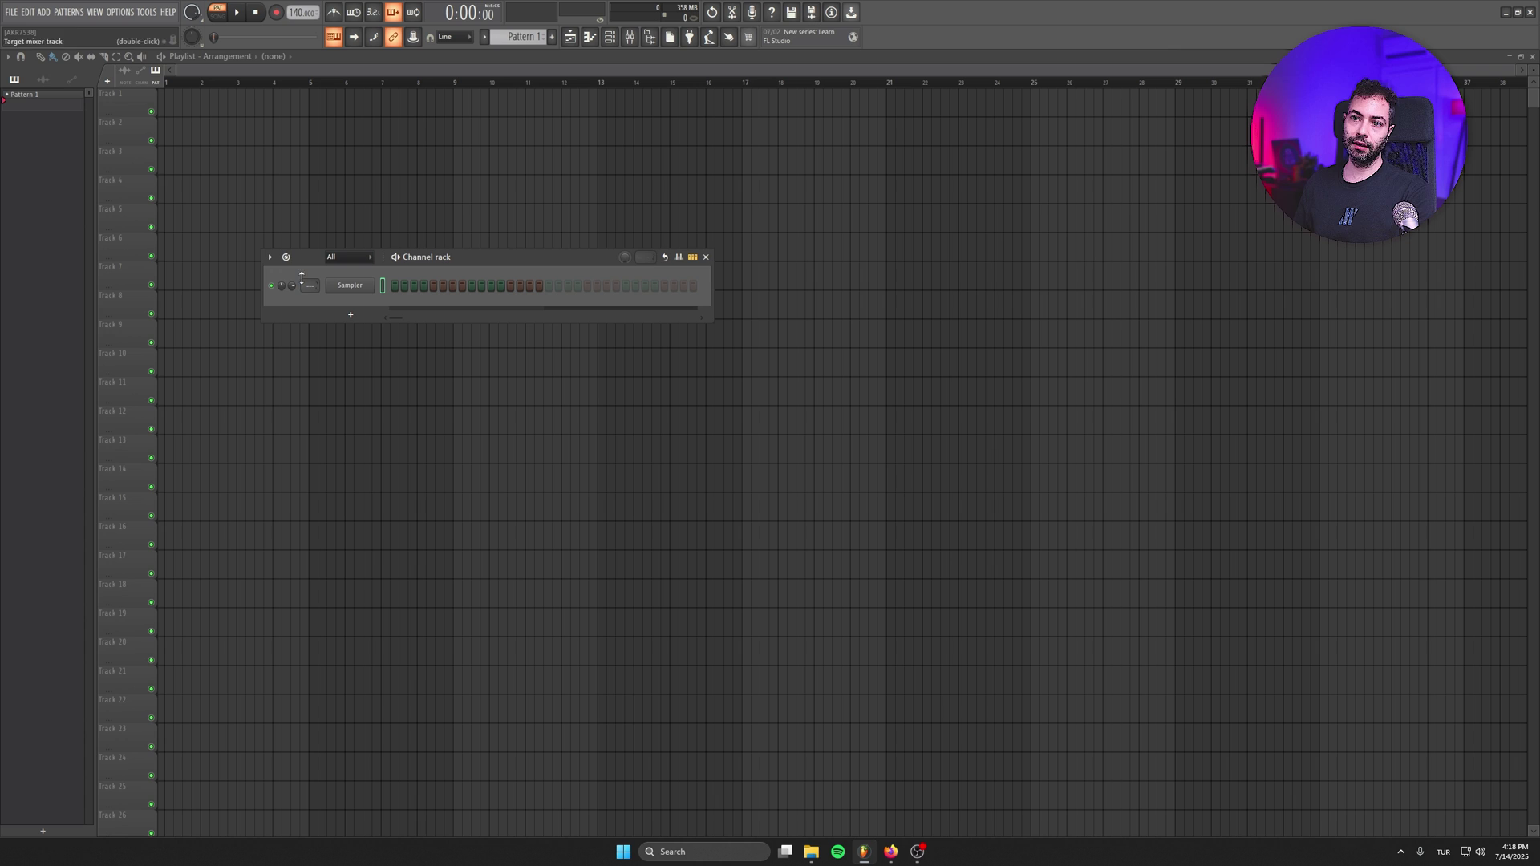
{"action": "left_click", "coordinate": [286, 257]}
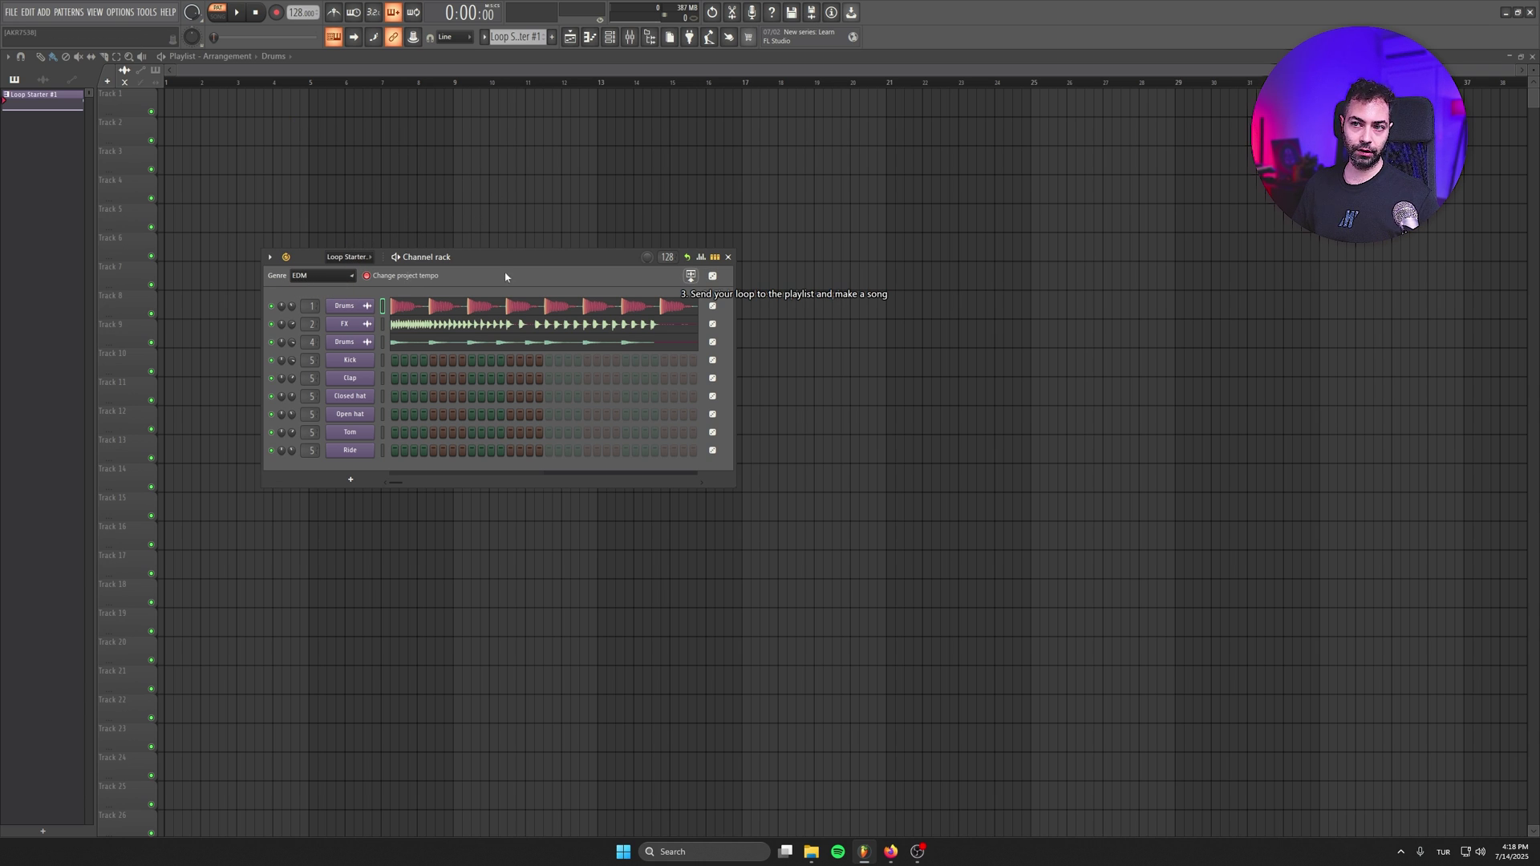
{"action": "left_click", "coordinate": [121, 11]}
{"action": "left_click", "coordinate": [138, 54]}
{"action": "left_click", "coordinate": [138, 55]}
{"action": "key", "text": "space"}
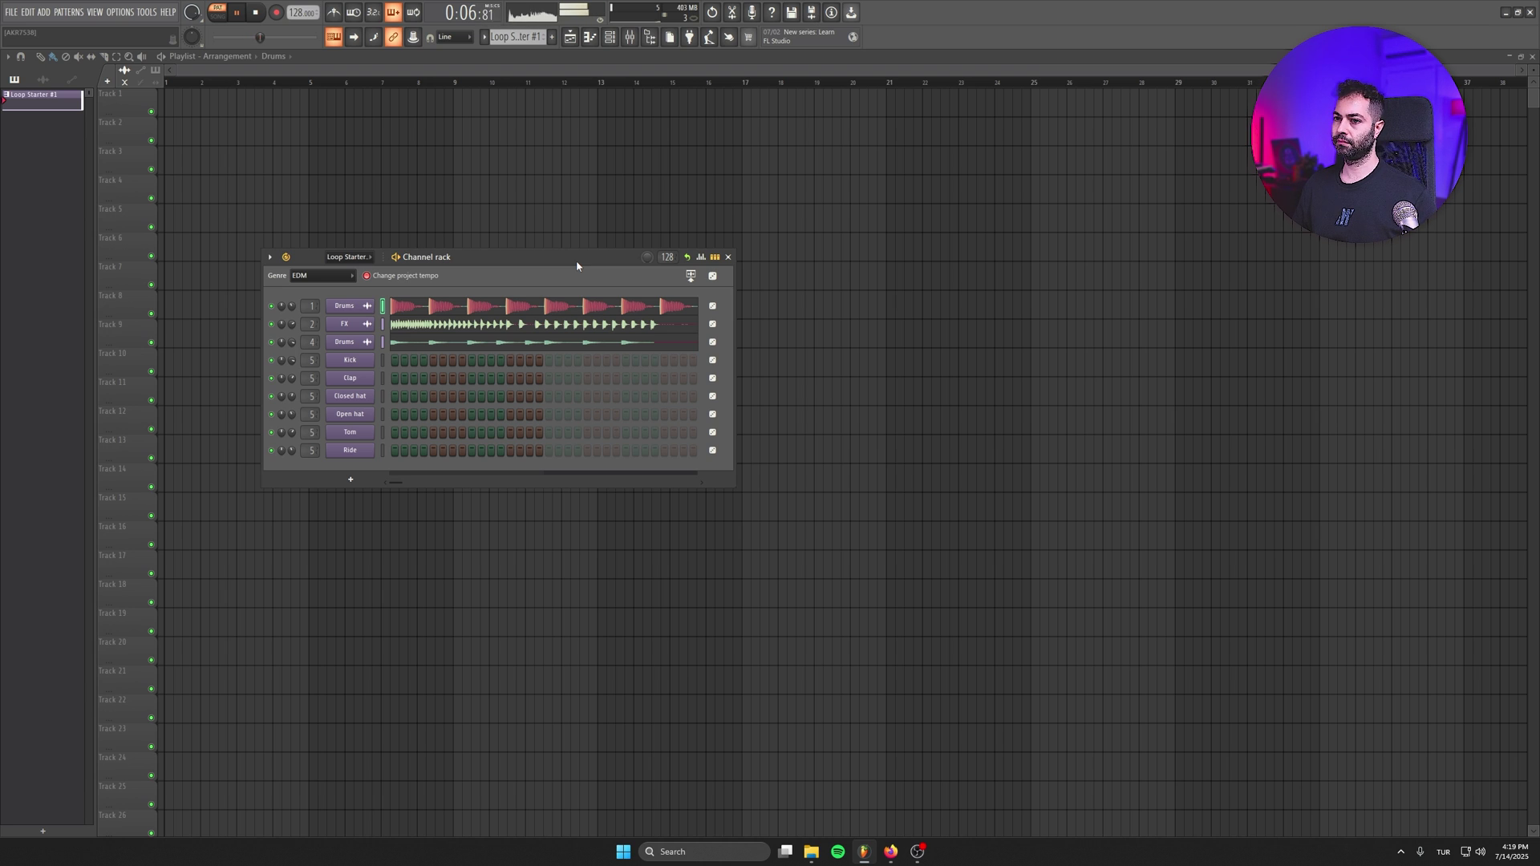
{"action": "key", "text": "space"}
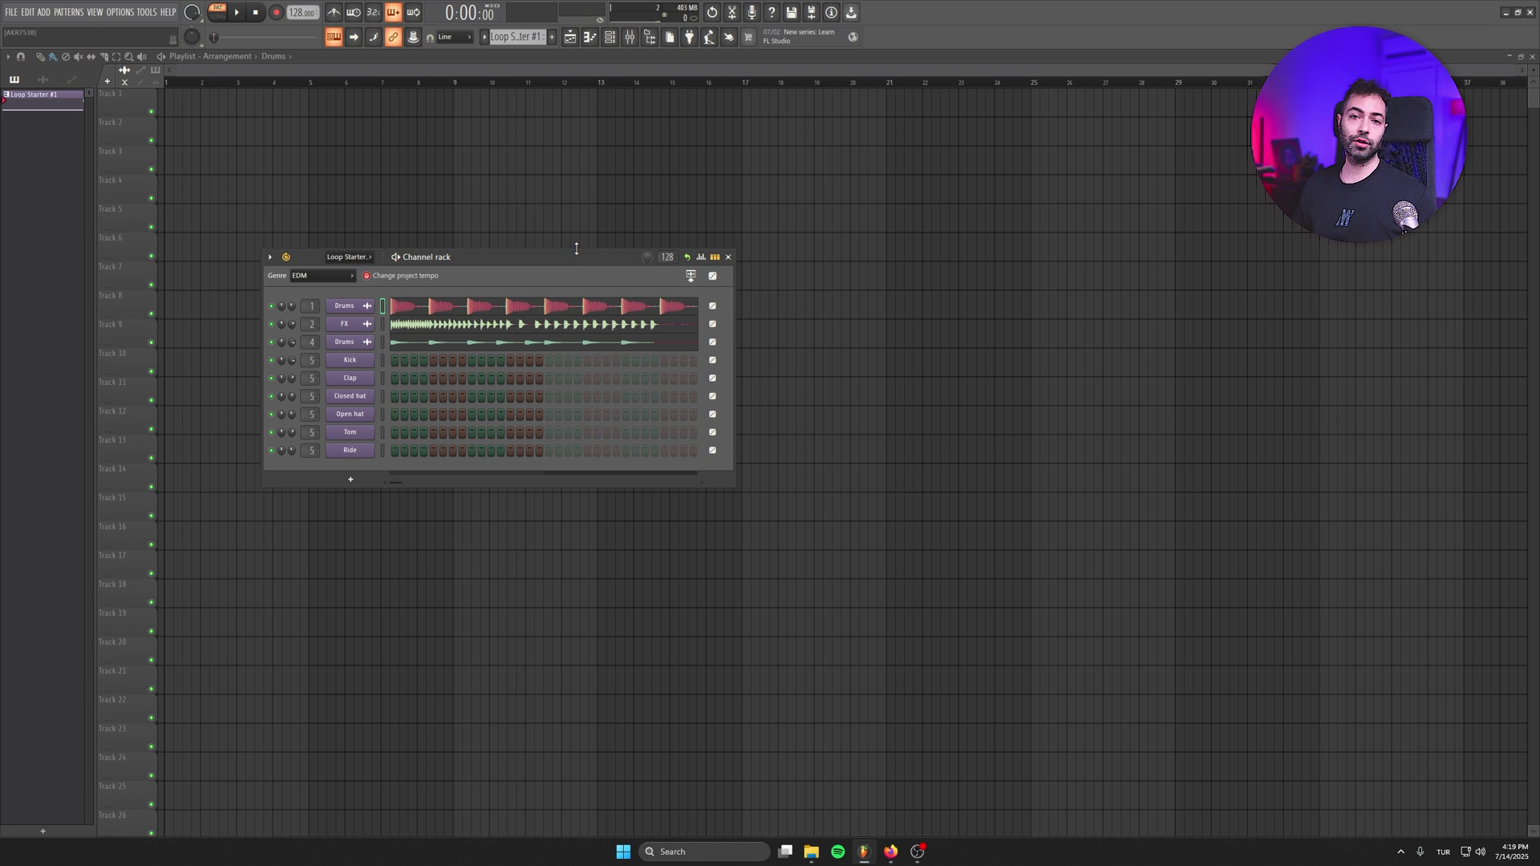
- Change the FX loop channel to Synth Bass and replace the sample in the second Drums loop channel while auditioning the pattern
{"action": "left_click", "coordinate": [361, 324]}
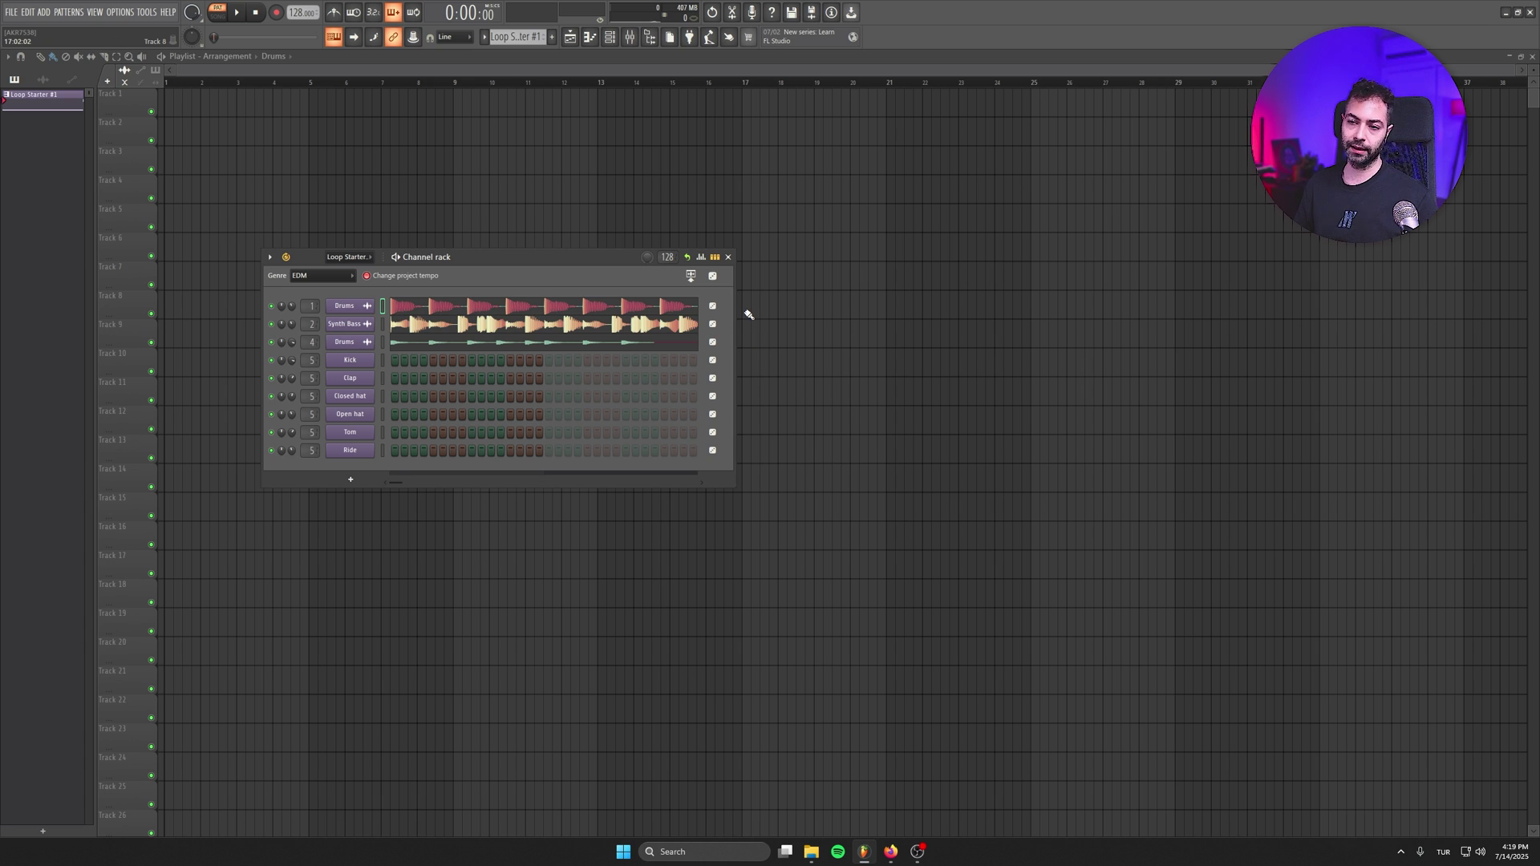
{"action": "key", "text": "space"}
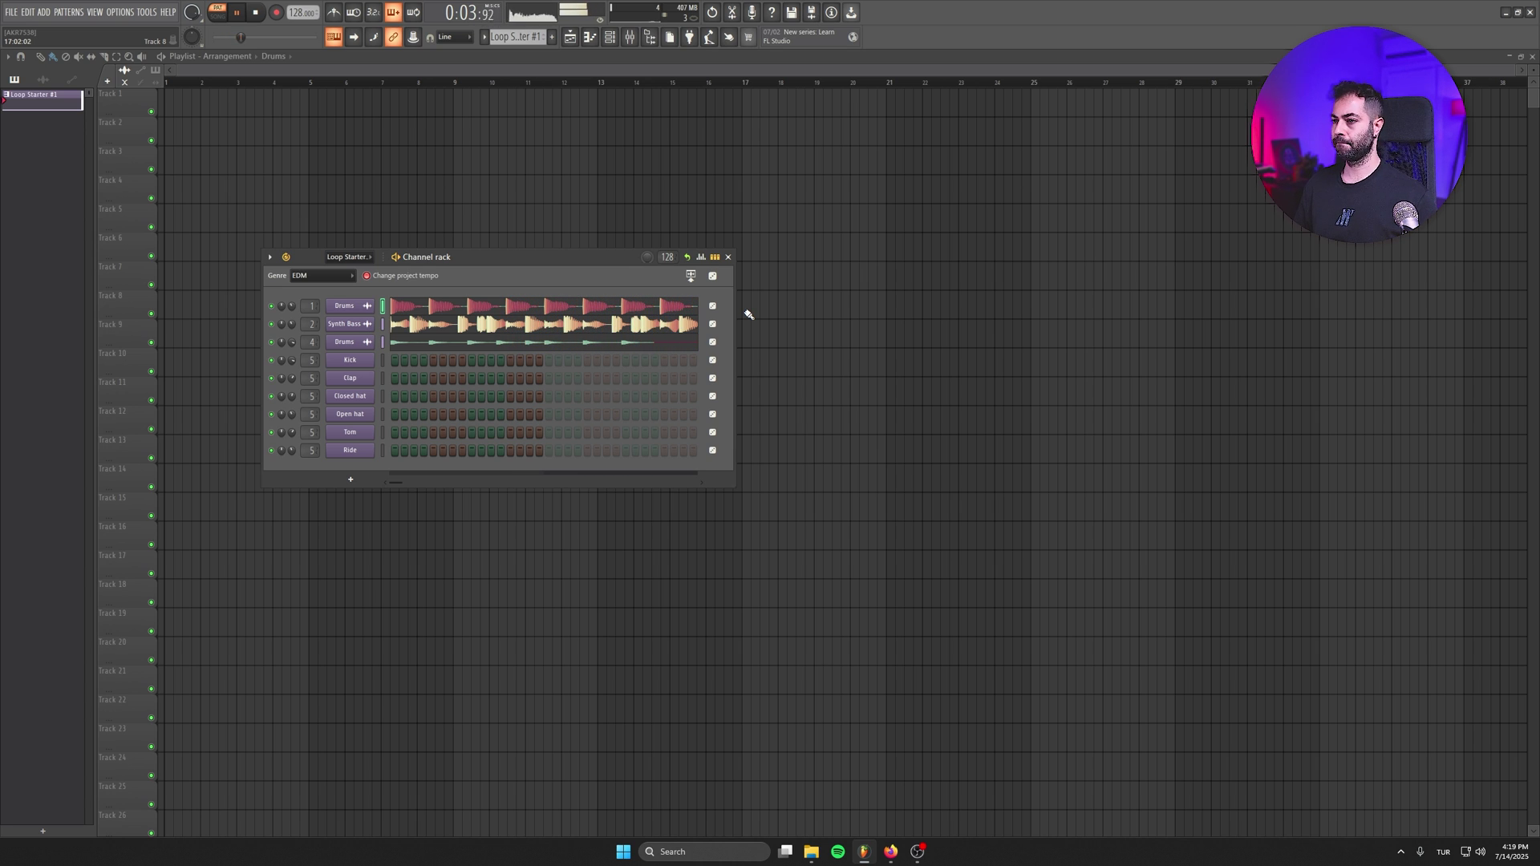
{"action": "key", "text": "space"}
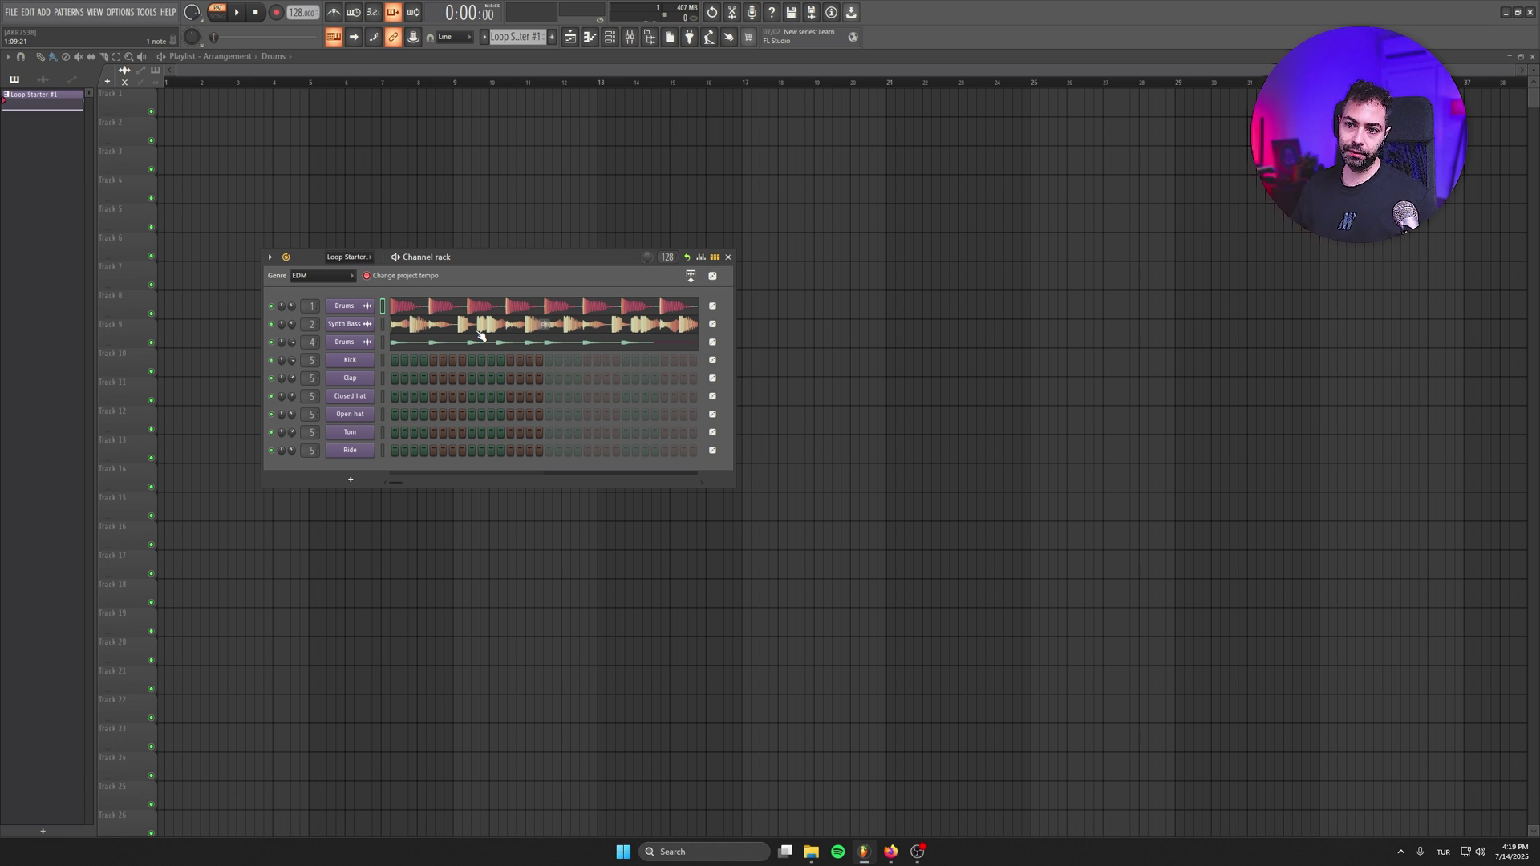
{"action": "left_click", "coordinate": [713, 343]}
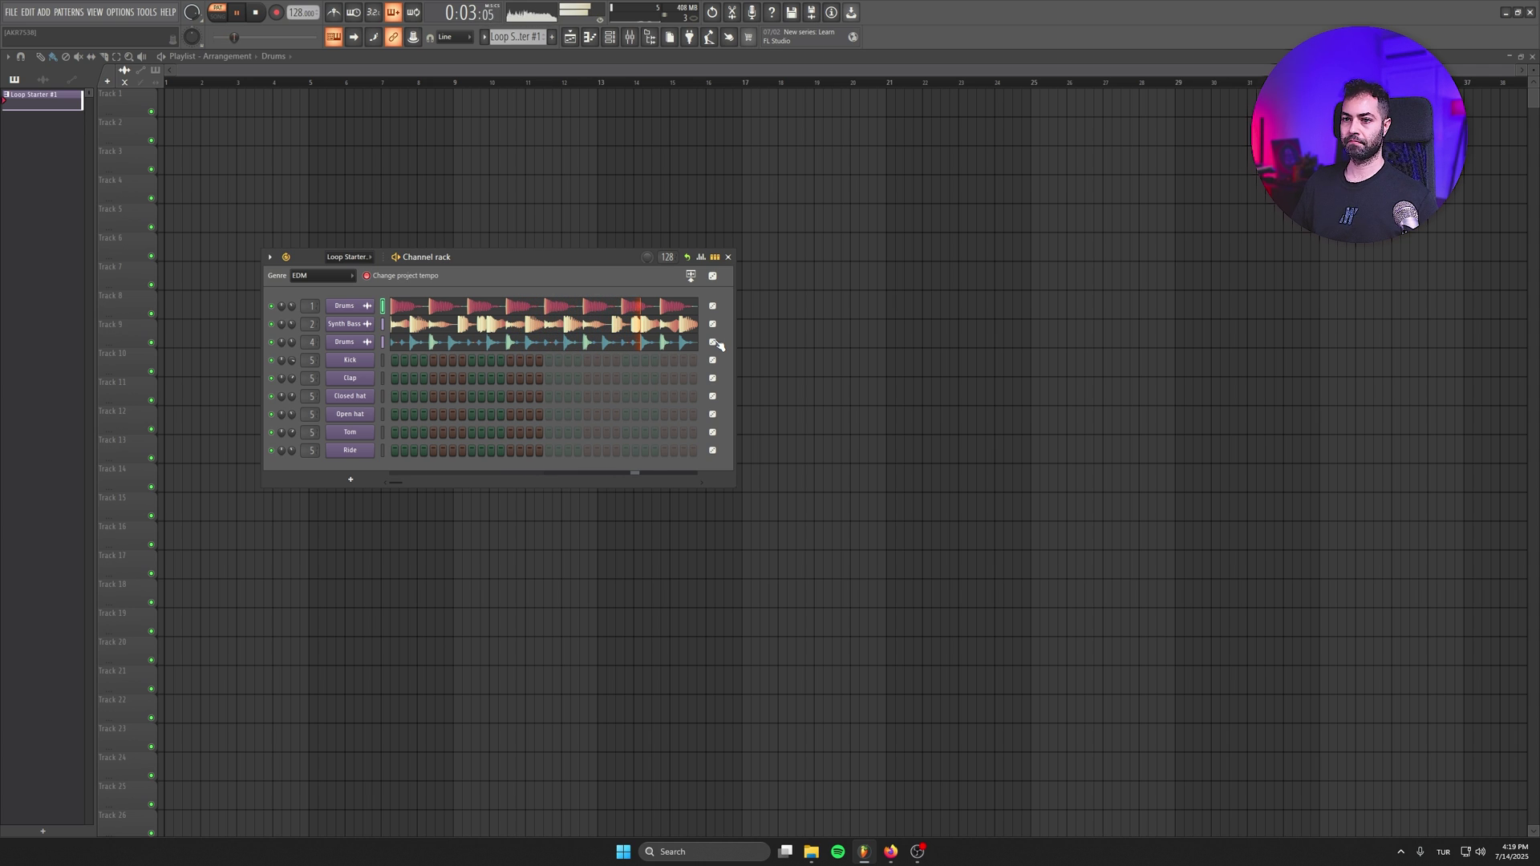
{"action": "key", "text": "space"}
- Raise the project tempo to 140 BPM and change the Loop Starter genre to Techno
{"action": "scroll", "coordinate": [301, 12], "scroll_direction": "up", "scroll_amount": 12}
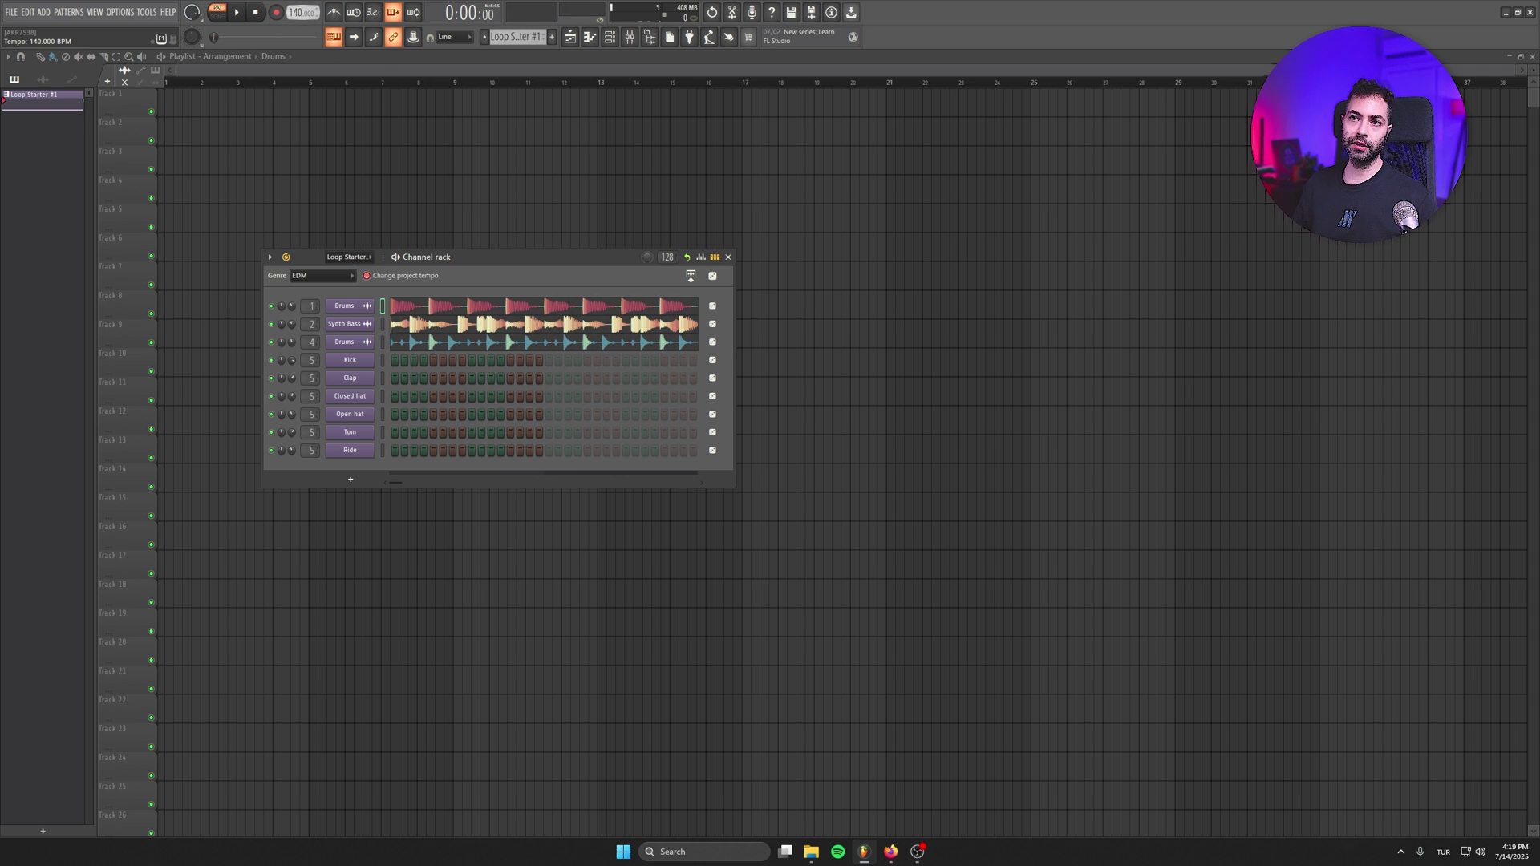
{"action": "left_click", "coordinate": [350, 276]}
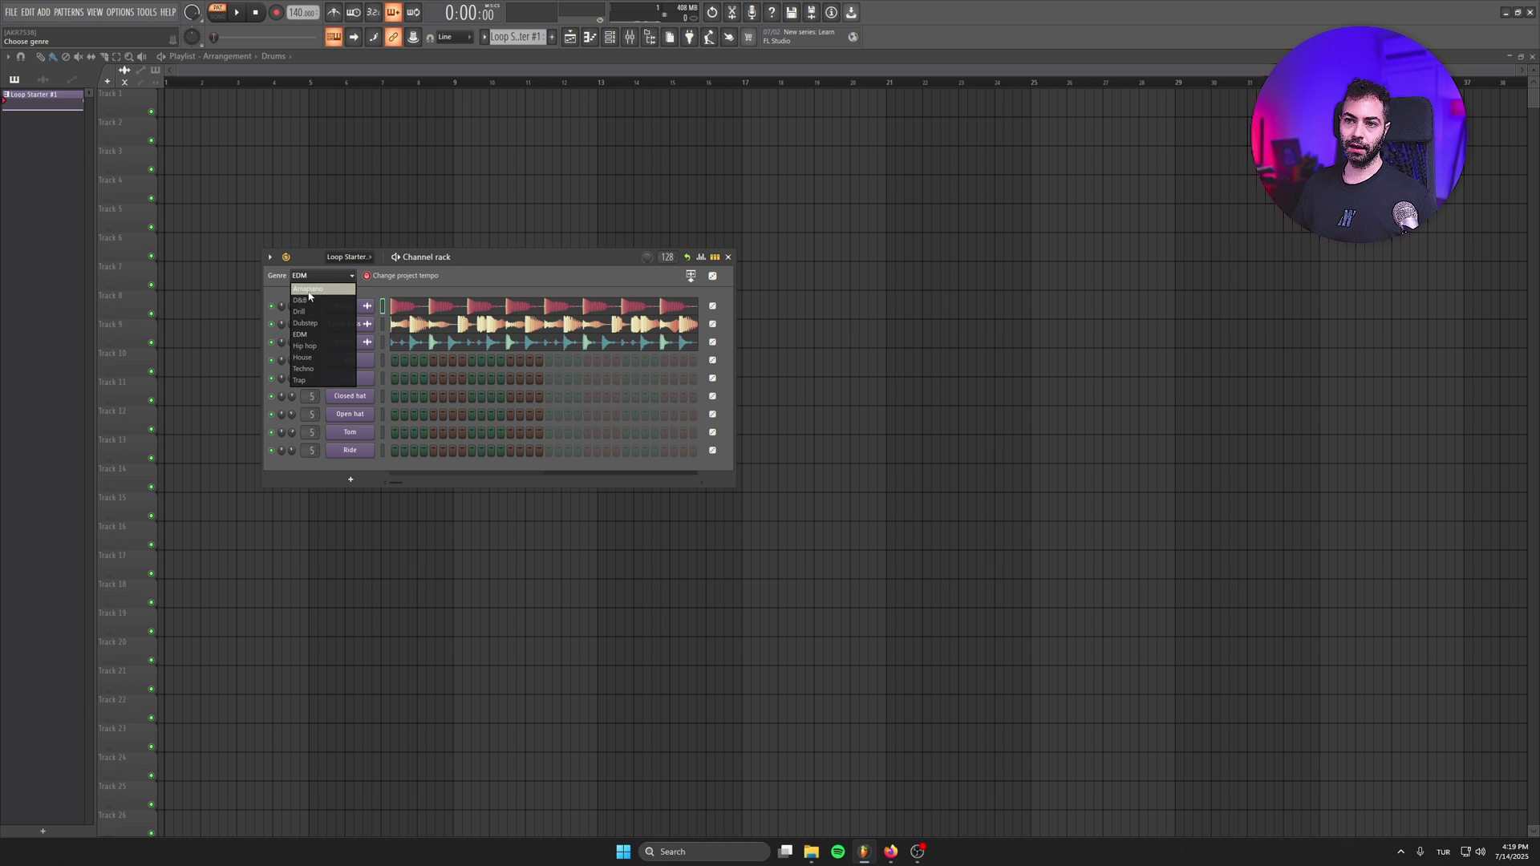
{"action": "left_click", "coordinate": [305, 368]}
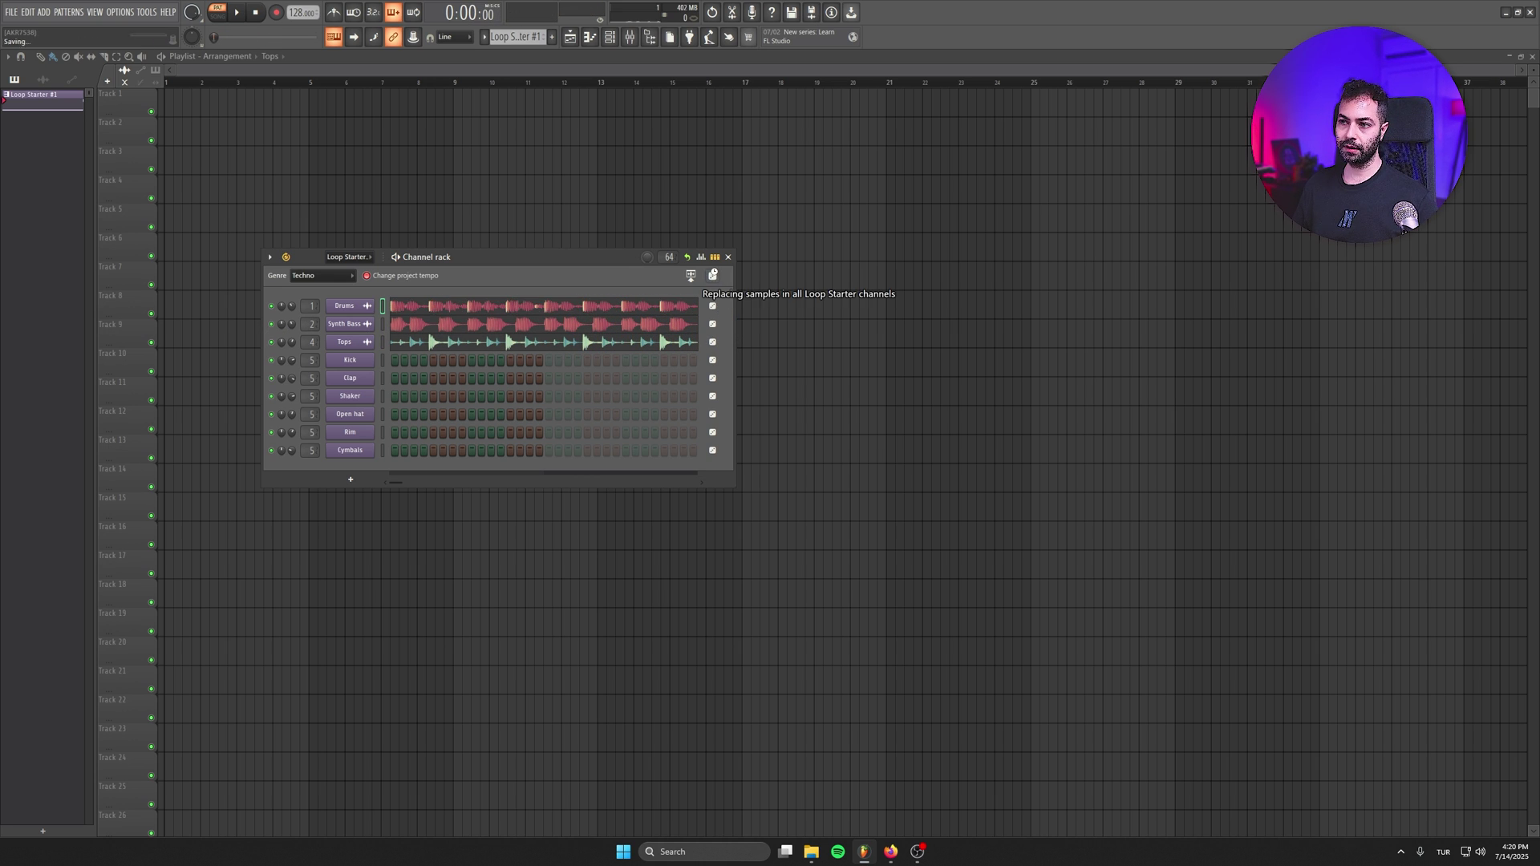
- Replace the samples in all Loop Starter channels, then lock the Vocal Stab channel against replacement
{"action": "left_click", "coordinate": [716, 276]}
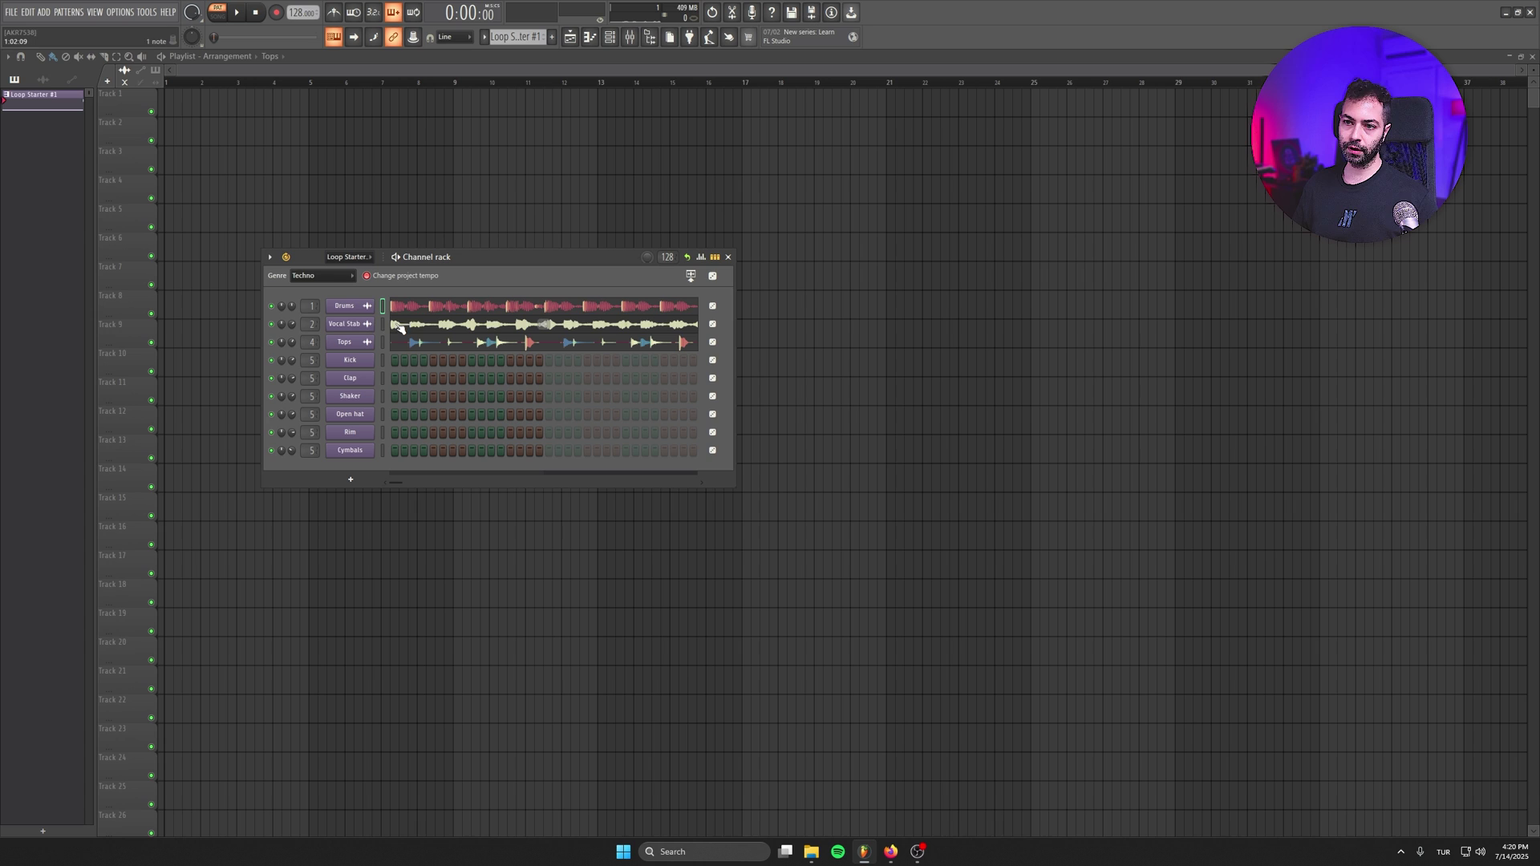
{"action": "right_click", "coordinate": [719, 328]}
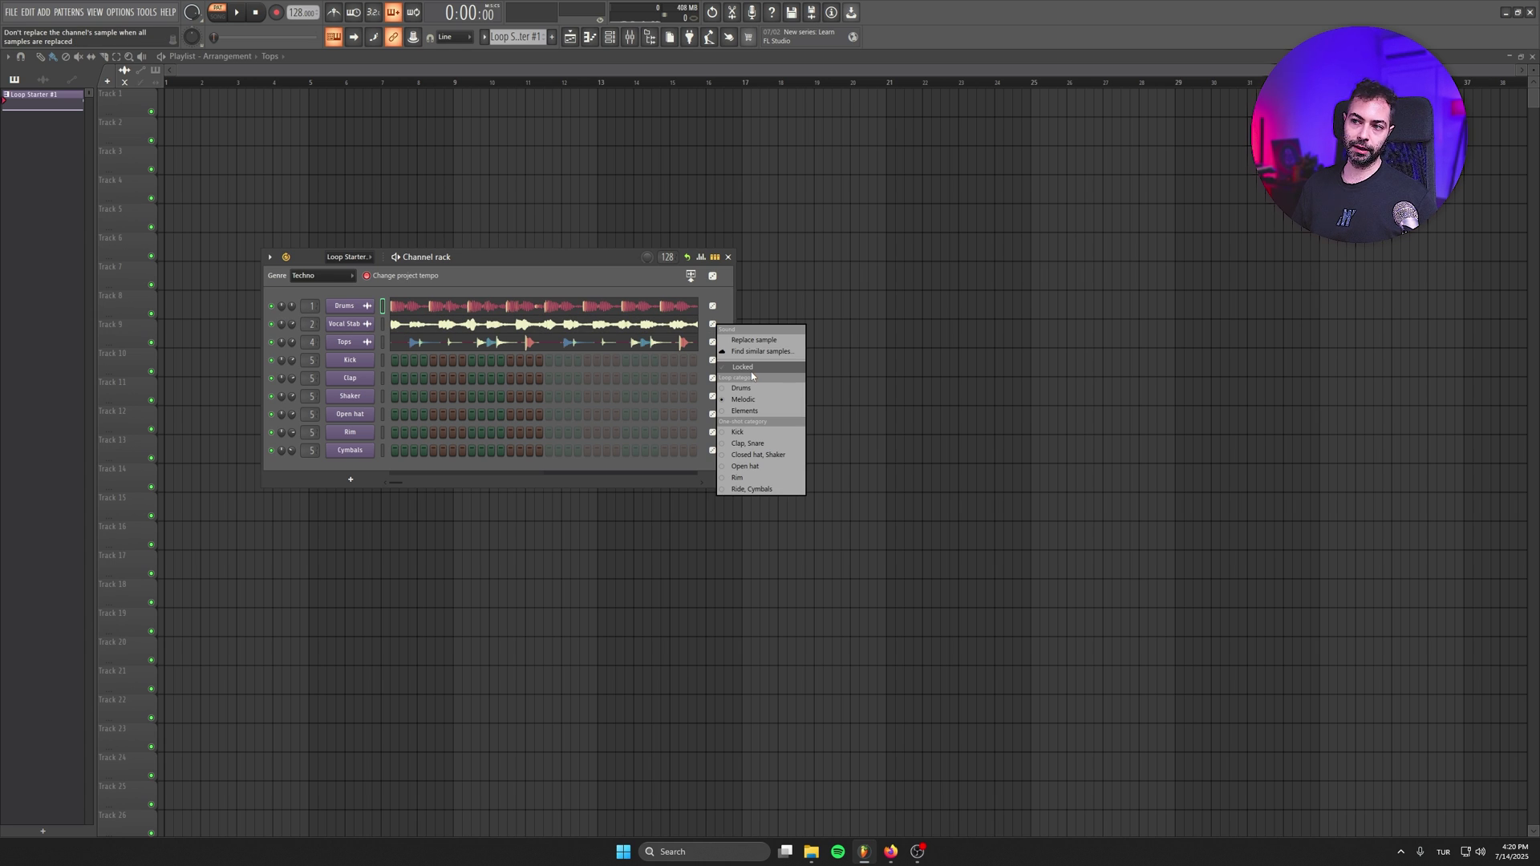
{"action": "left_click", "coordinate": [751, 371]}
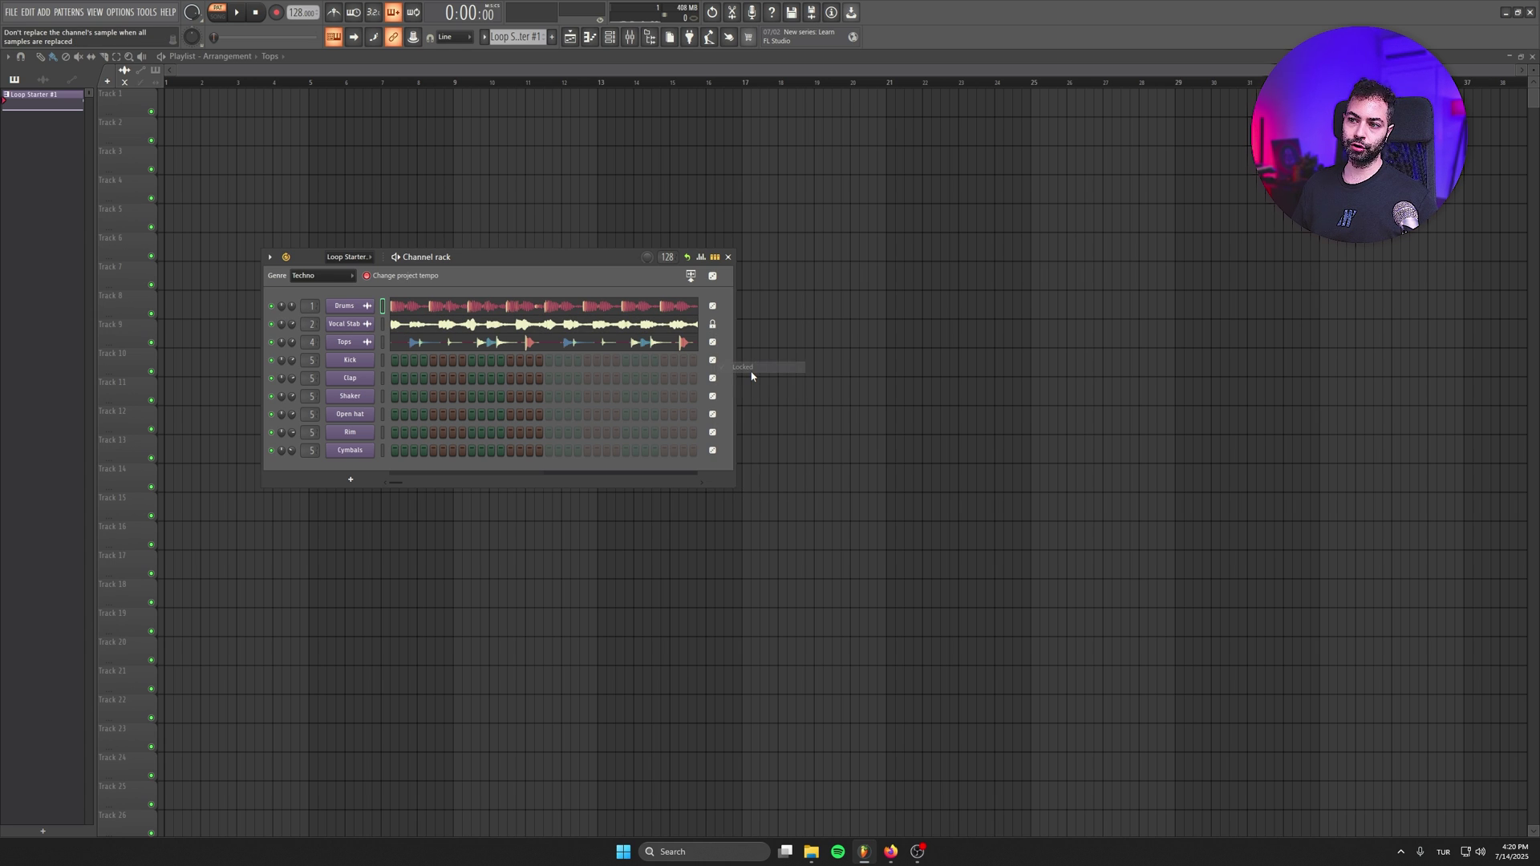
- Replace the Drums channel's sample, audition the pattern and mute the Tops channel
{"action": "left_click", "coordinate": [713, 308]}
{"action": "key", "text": "space"}
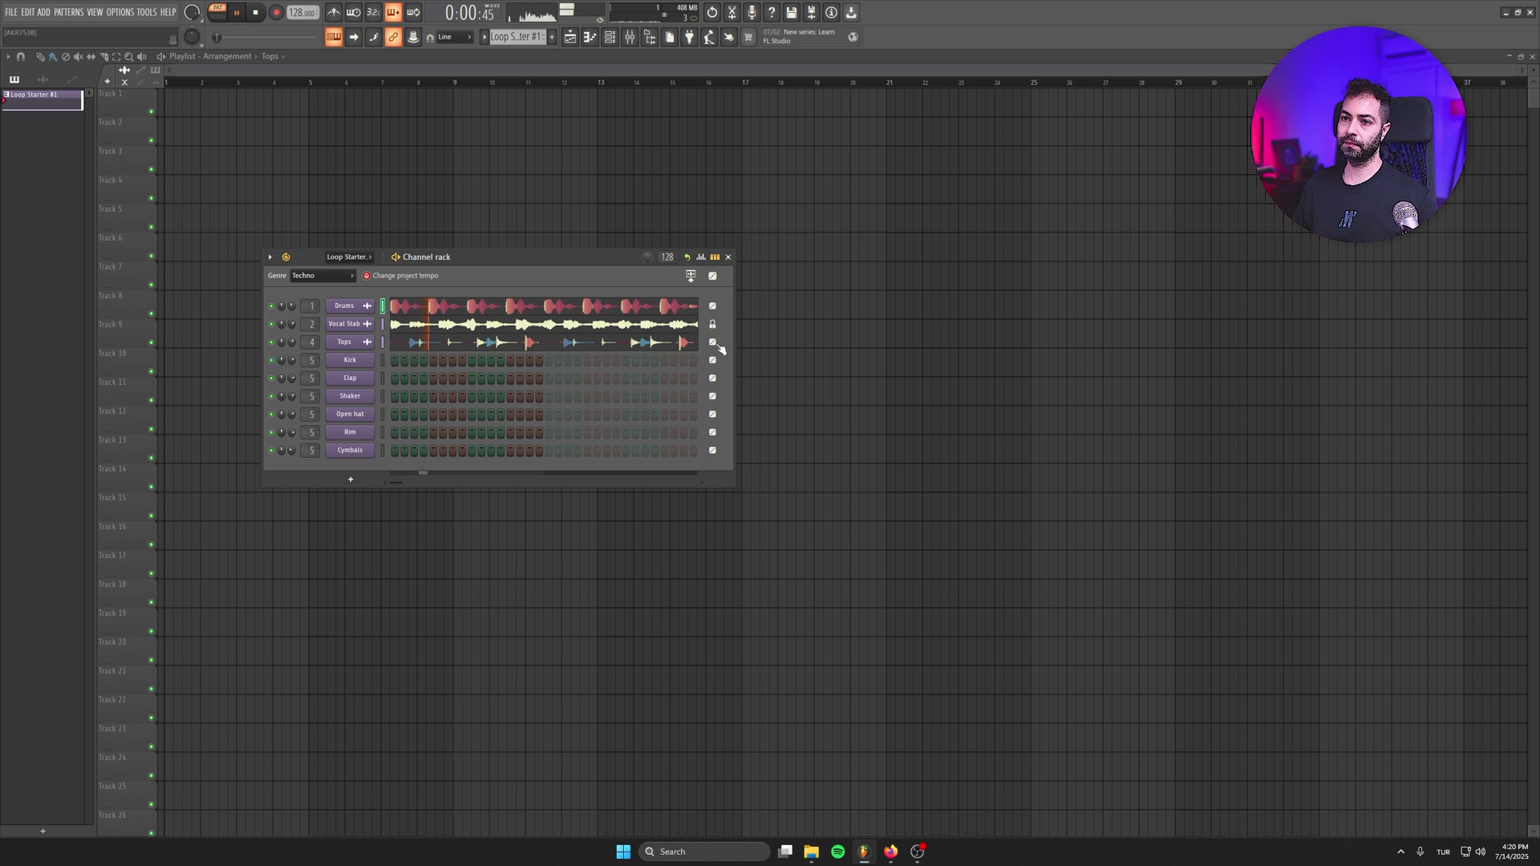
{"action": "left_click", "coordinate": [271, 342]}
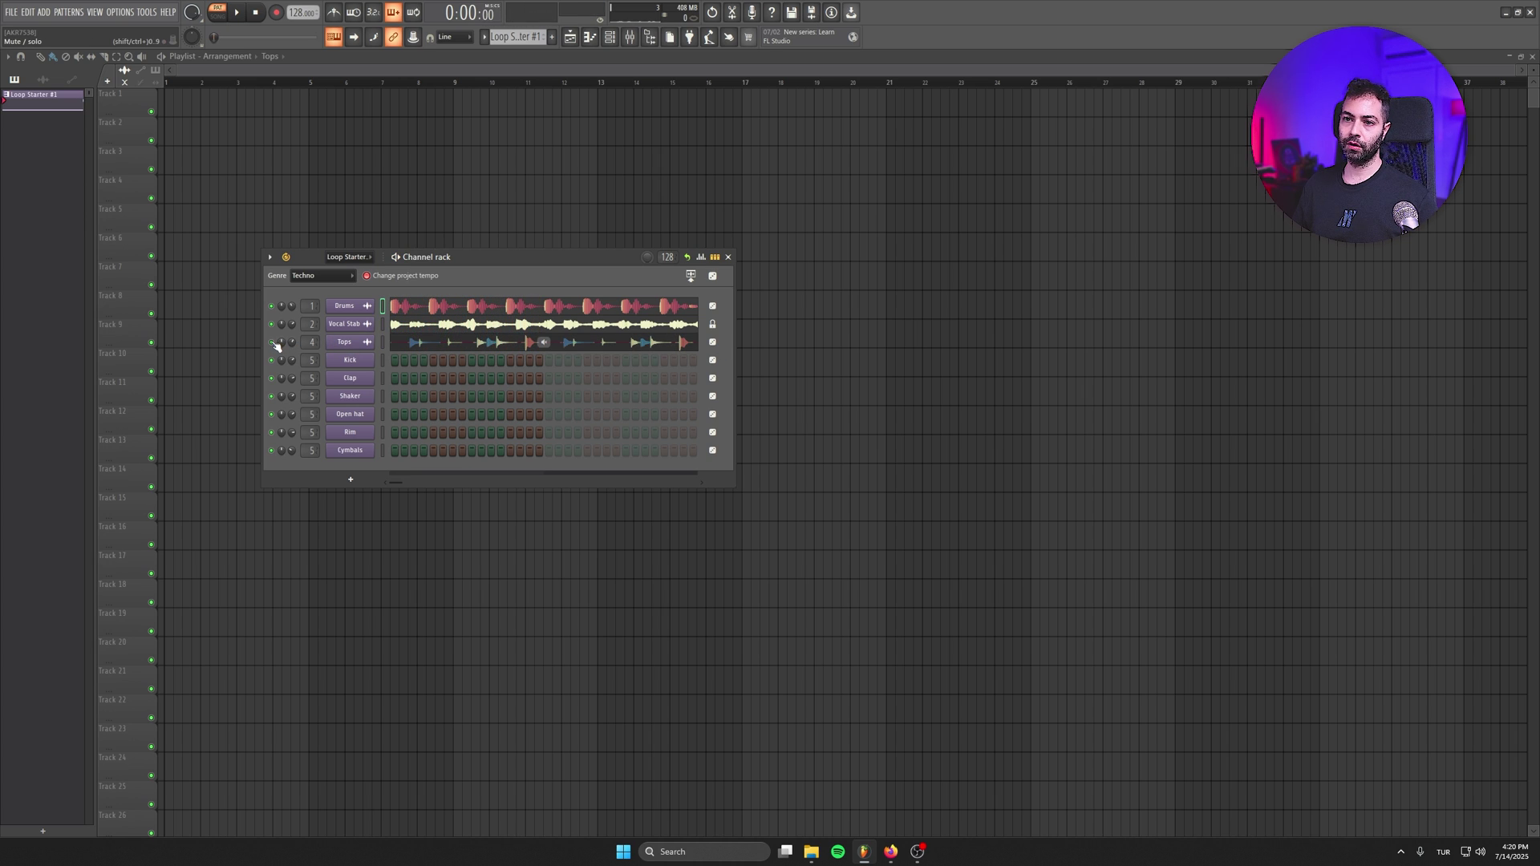
{"action": "key", "text": "space"}
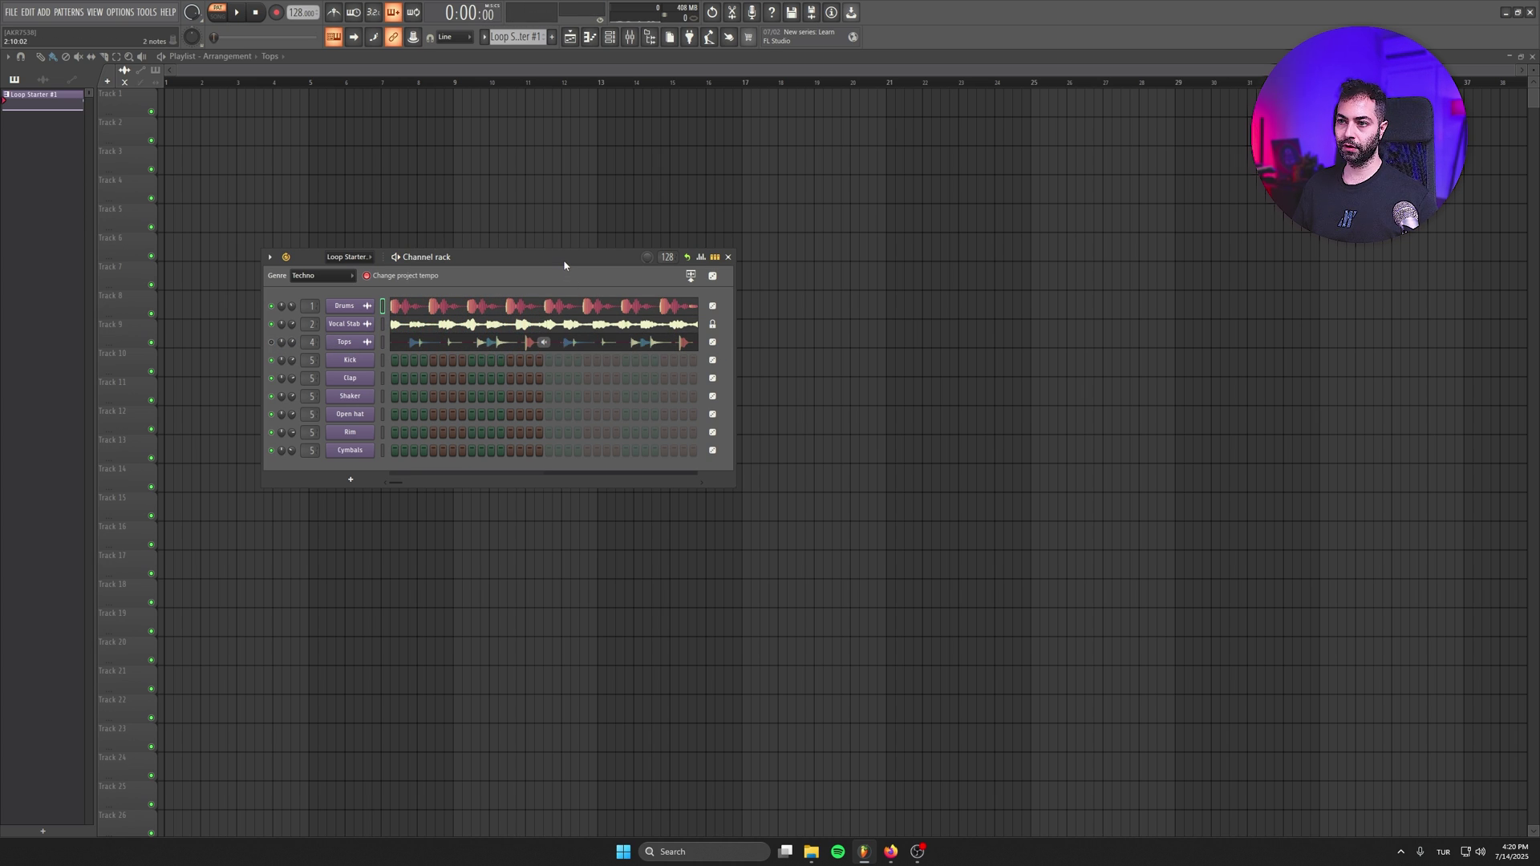
- Cycle through replacement samples for the Drums channel while the pattern plays, then stop playback
{"action": "key", "text": "space"}
{"action": "left_click", "coordinate": [714, 308]}
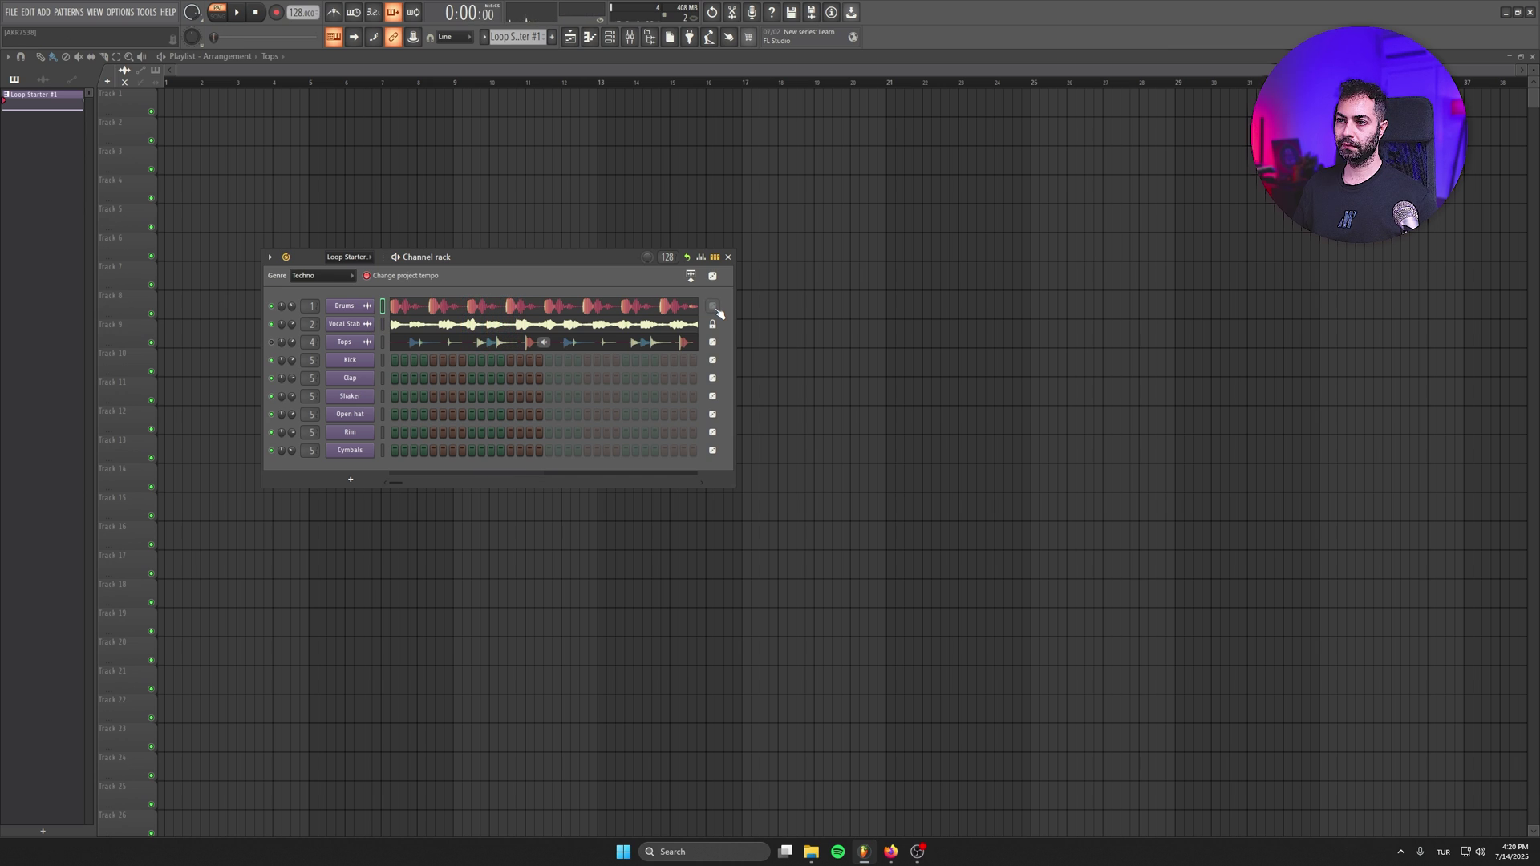
{"action": "left_click", "coordinate": [714, 308]}
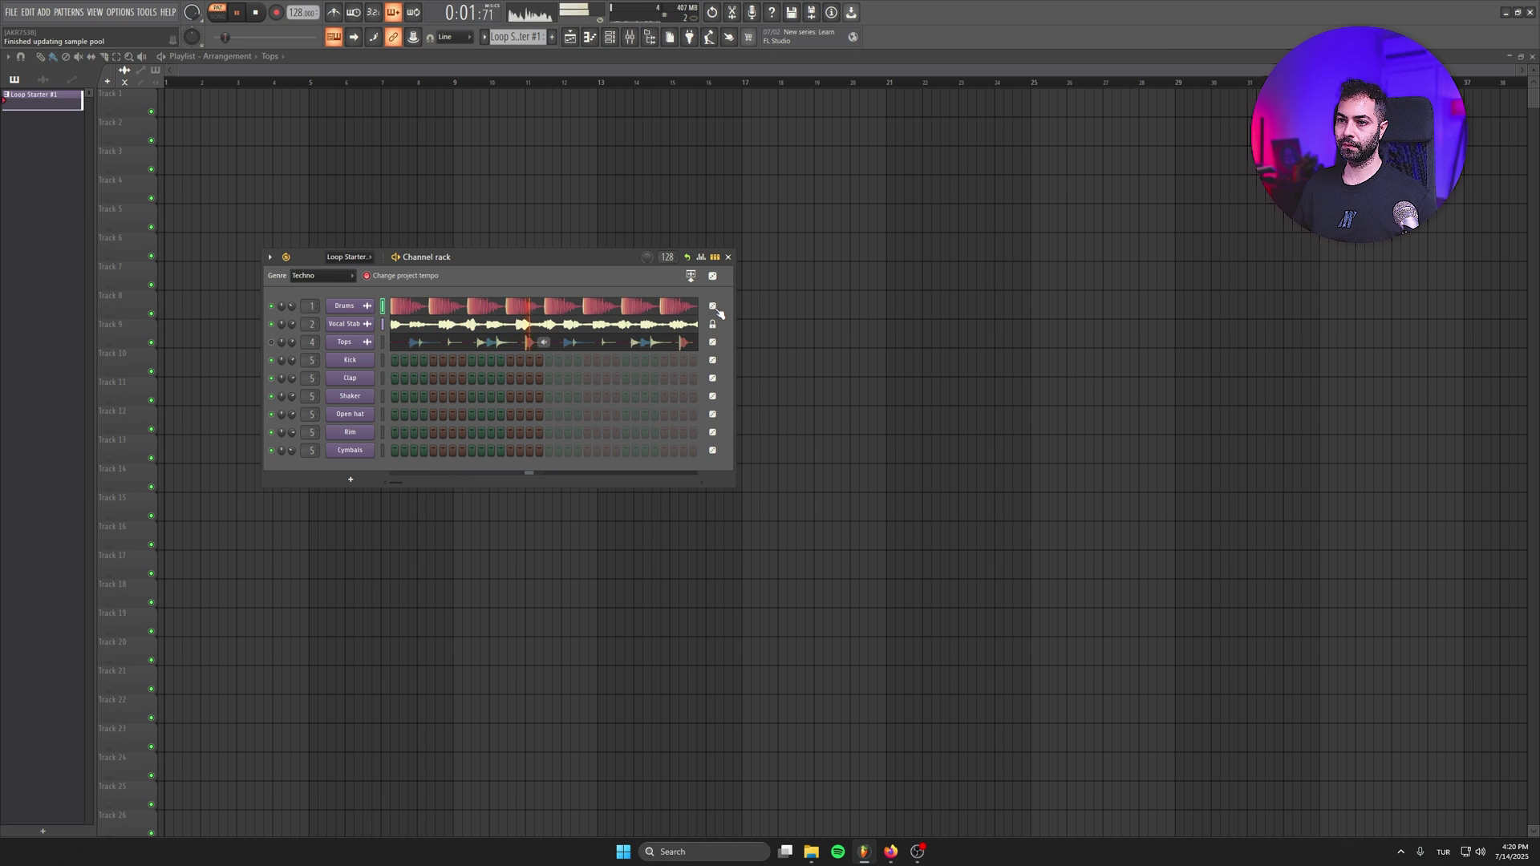
{"action": "left_click", "coordinate": [715, 308]}
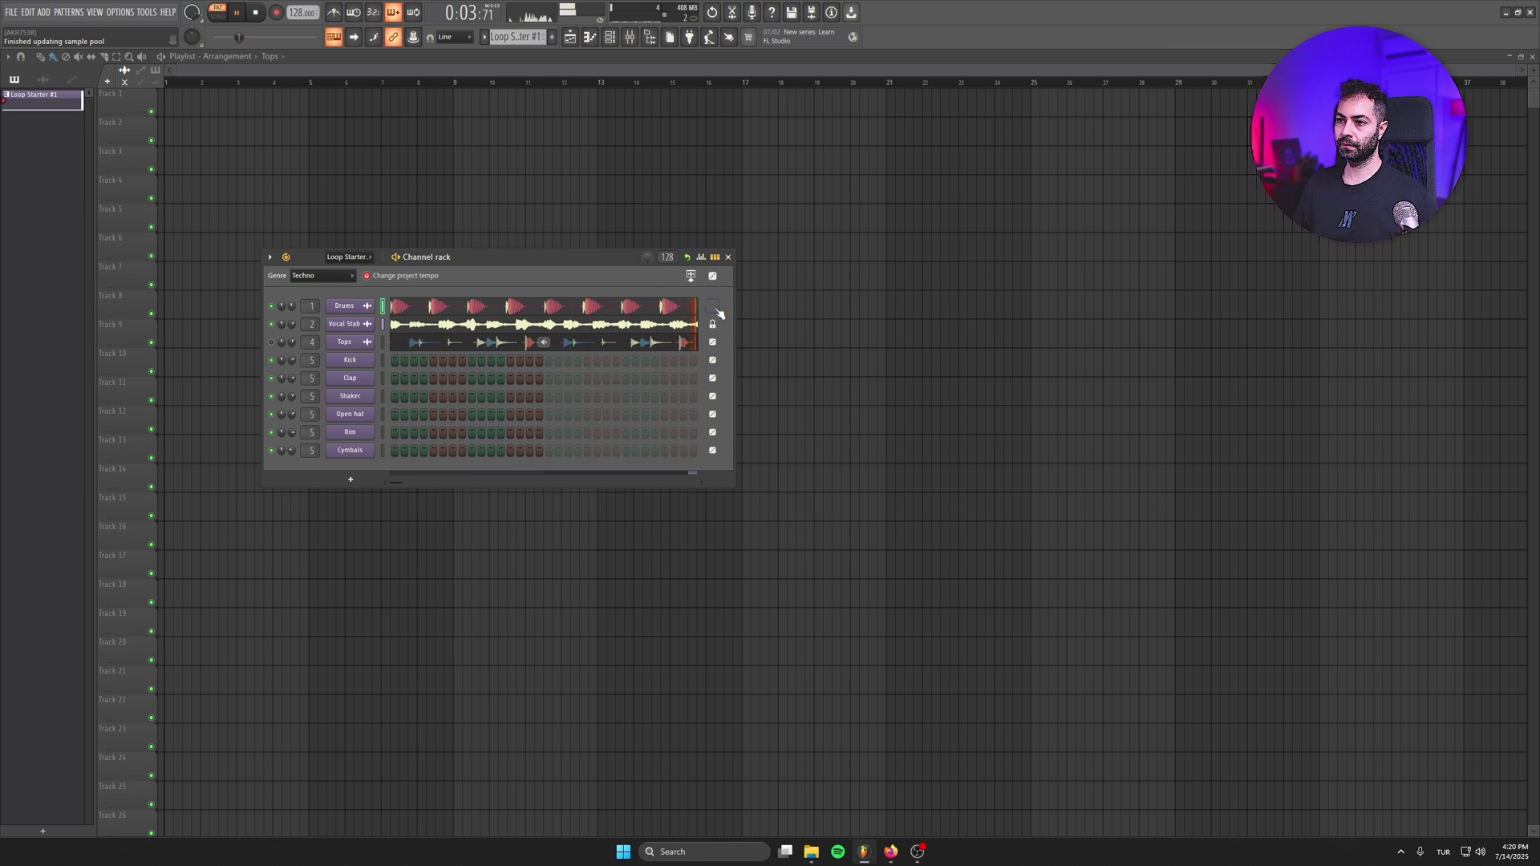
{"action": "left_click", "coordinate": [713, 308]}
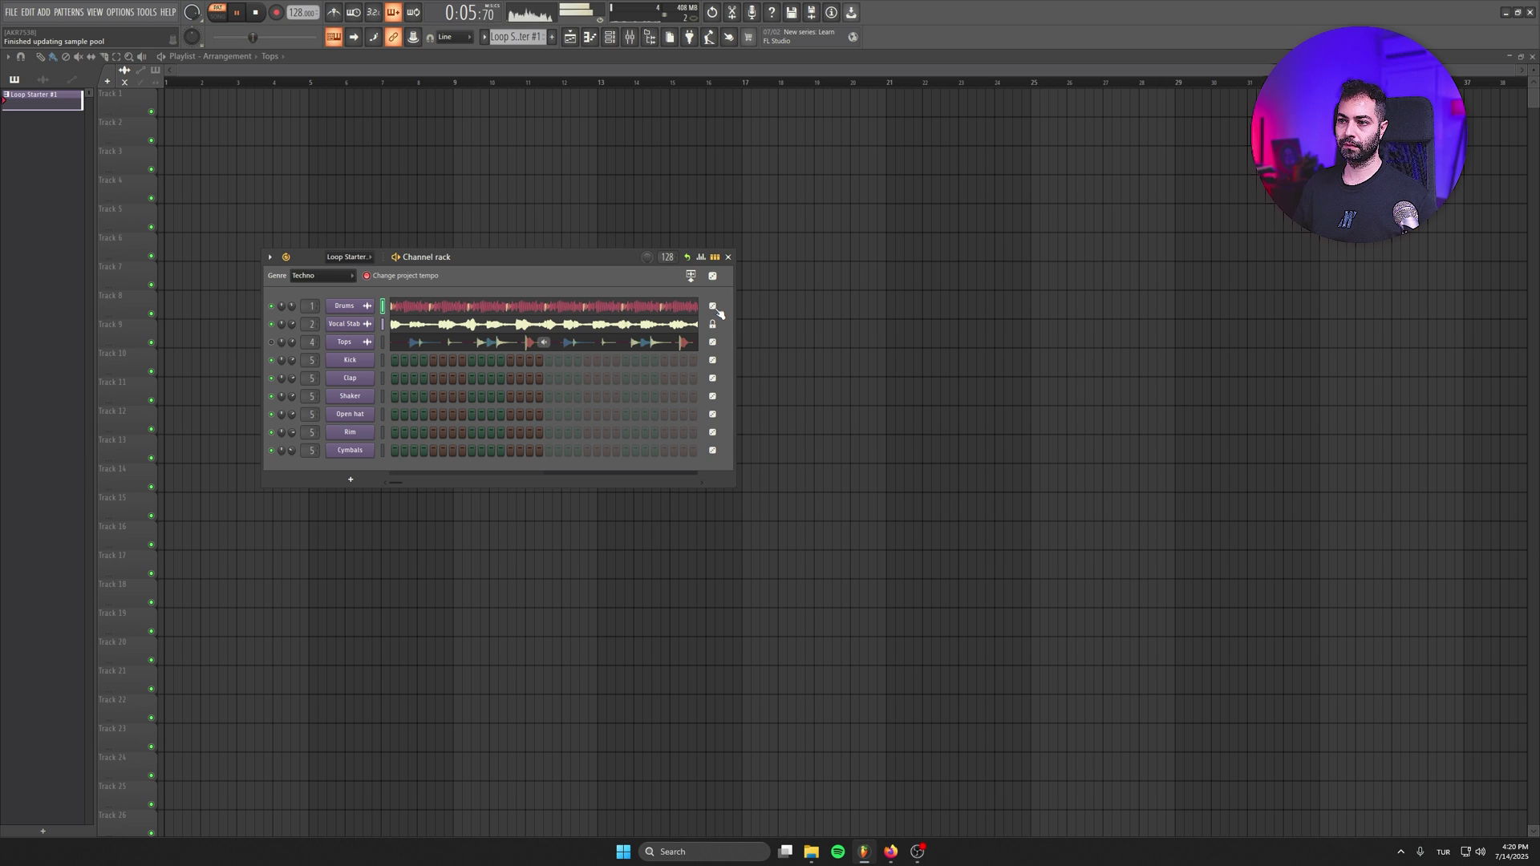
{"action": "left_click", "coordinate": [714, 308]}
{"action": "left_click", "coordinate": [713, 308]}
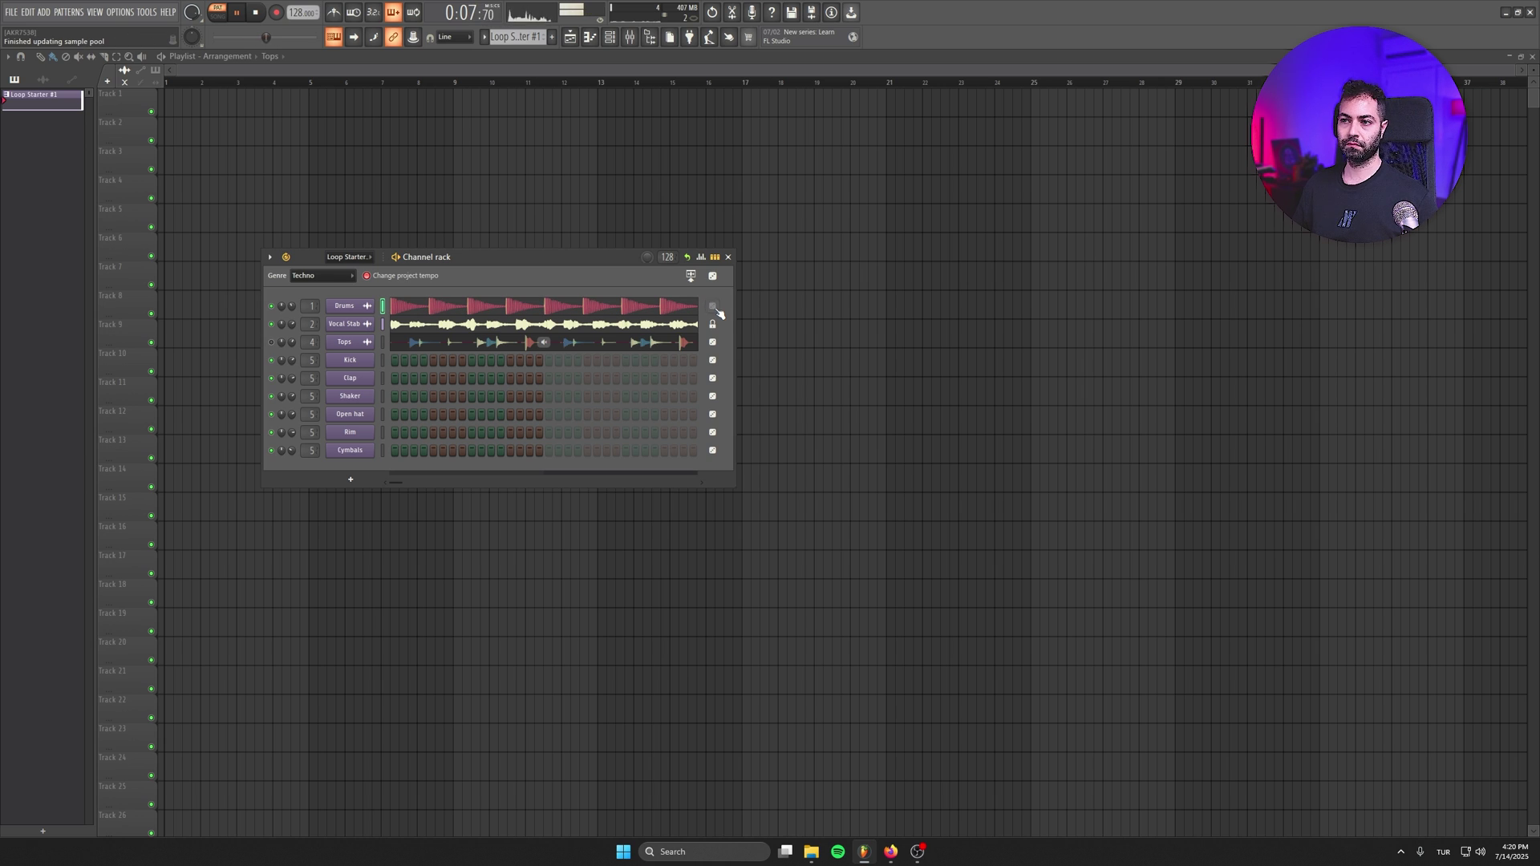
{"action": "left_click", "coordinate": [714, 308]}
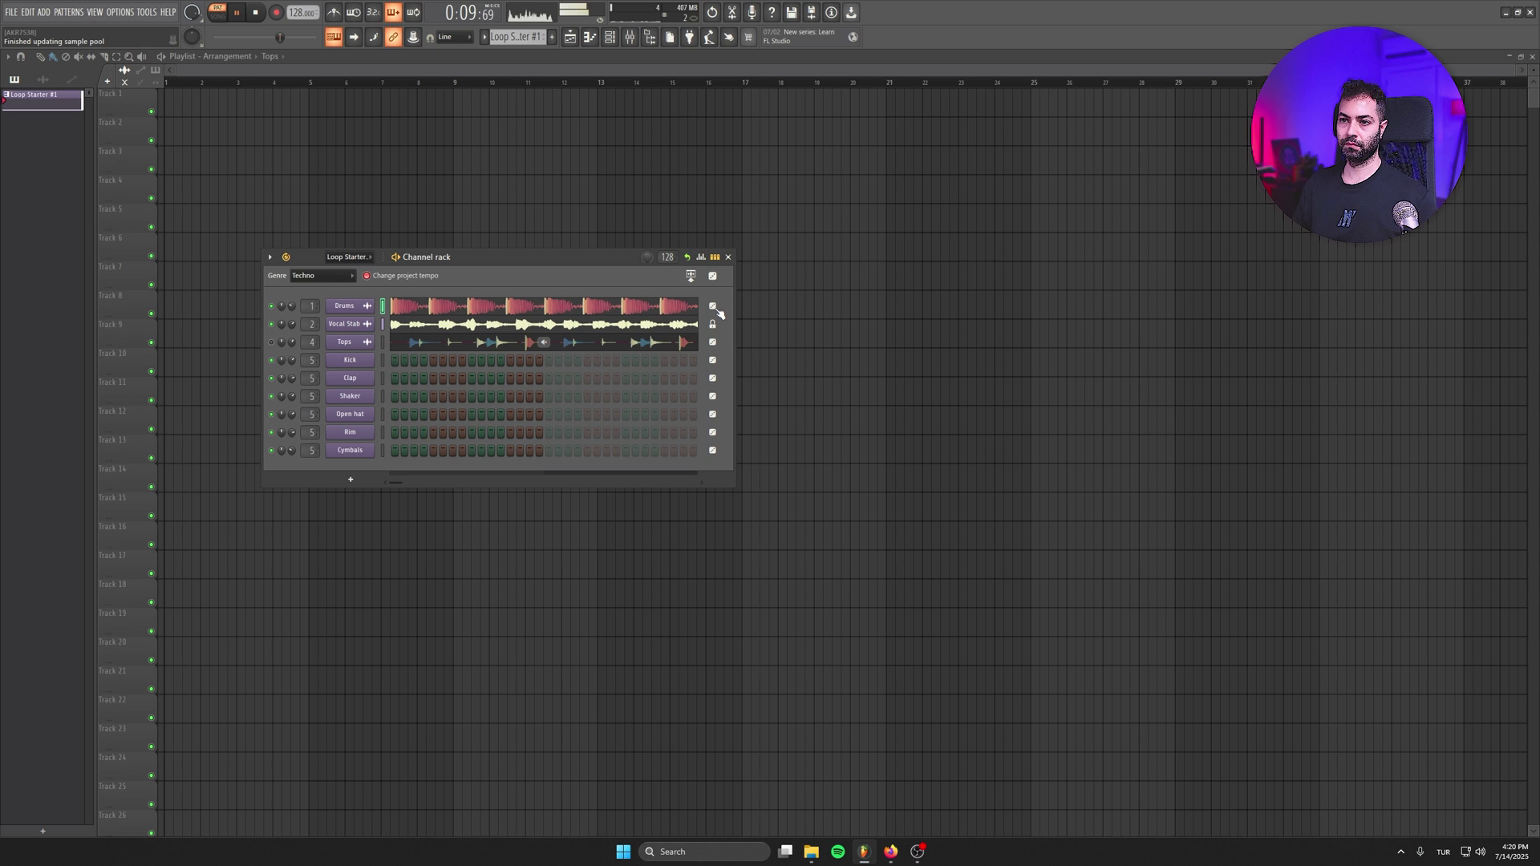
{"action": "left_click", "coordinate": [714, 308]}
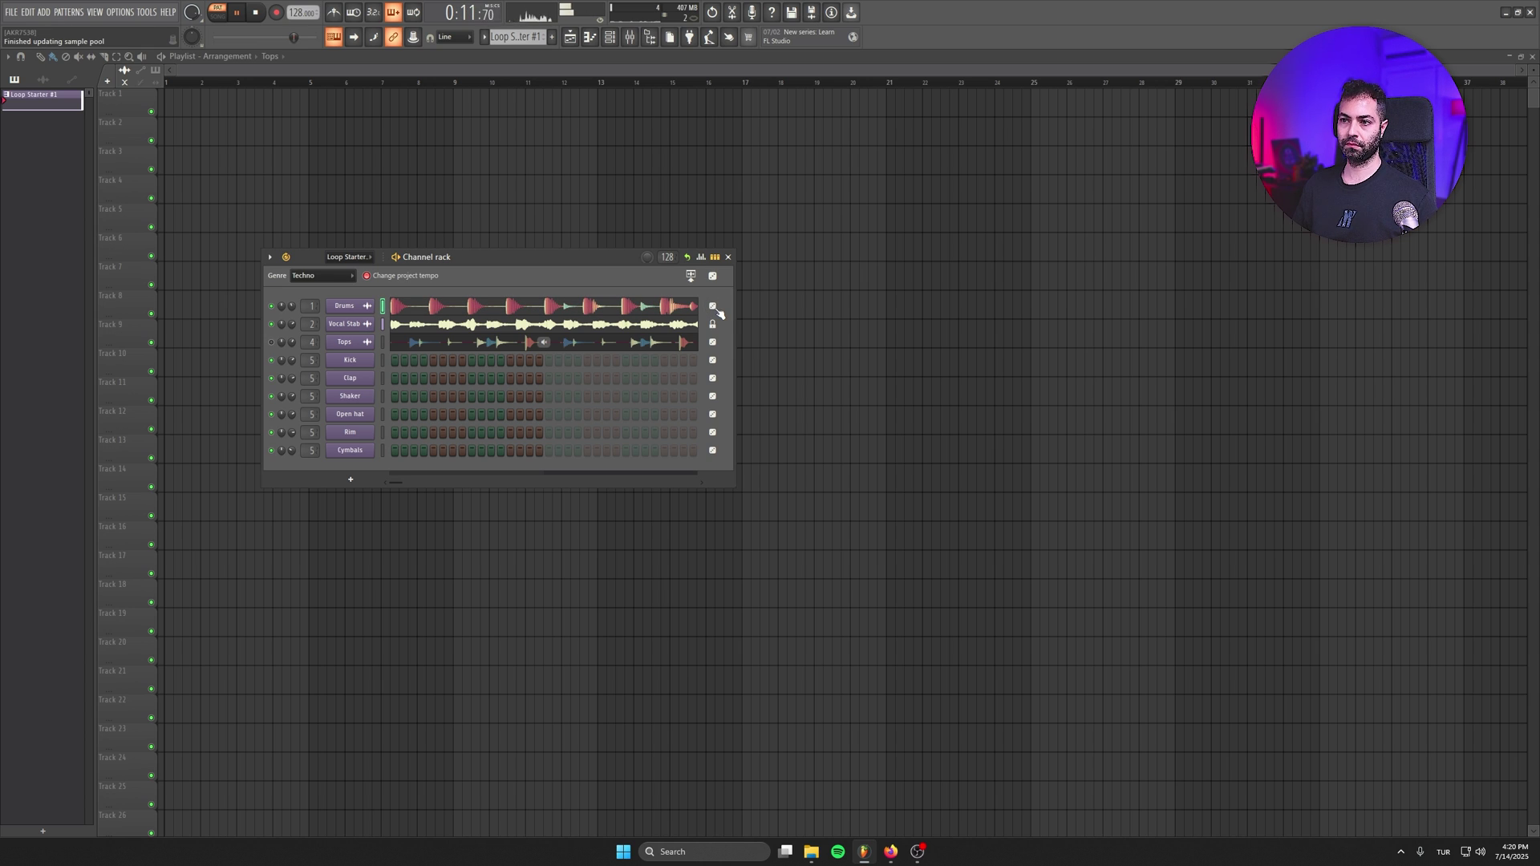
{"action": "left_click", "coordinate": [714, 308]}
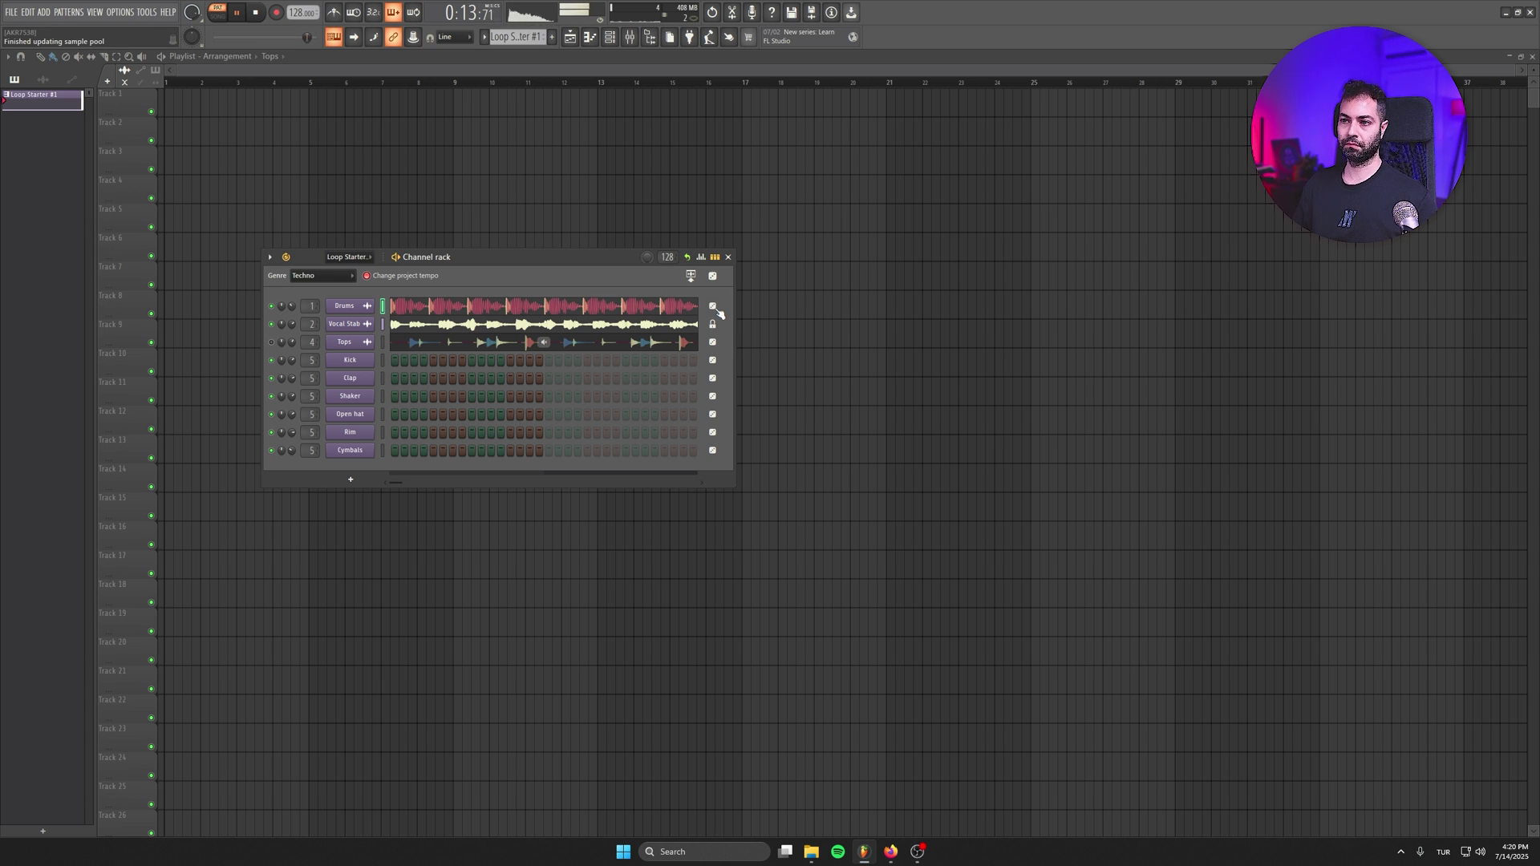
{"action": "key", "text": "space"}
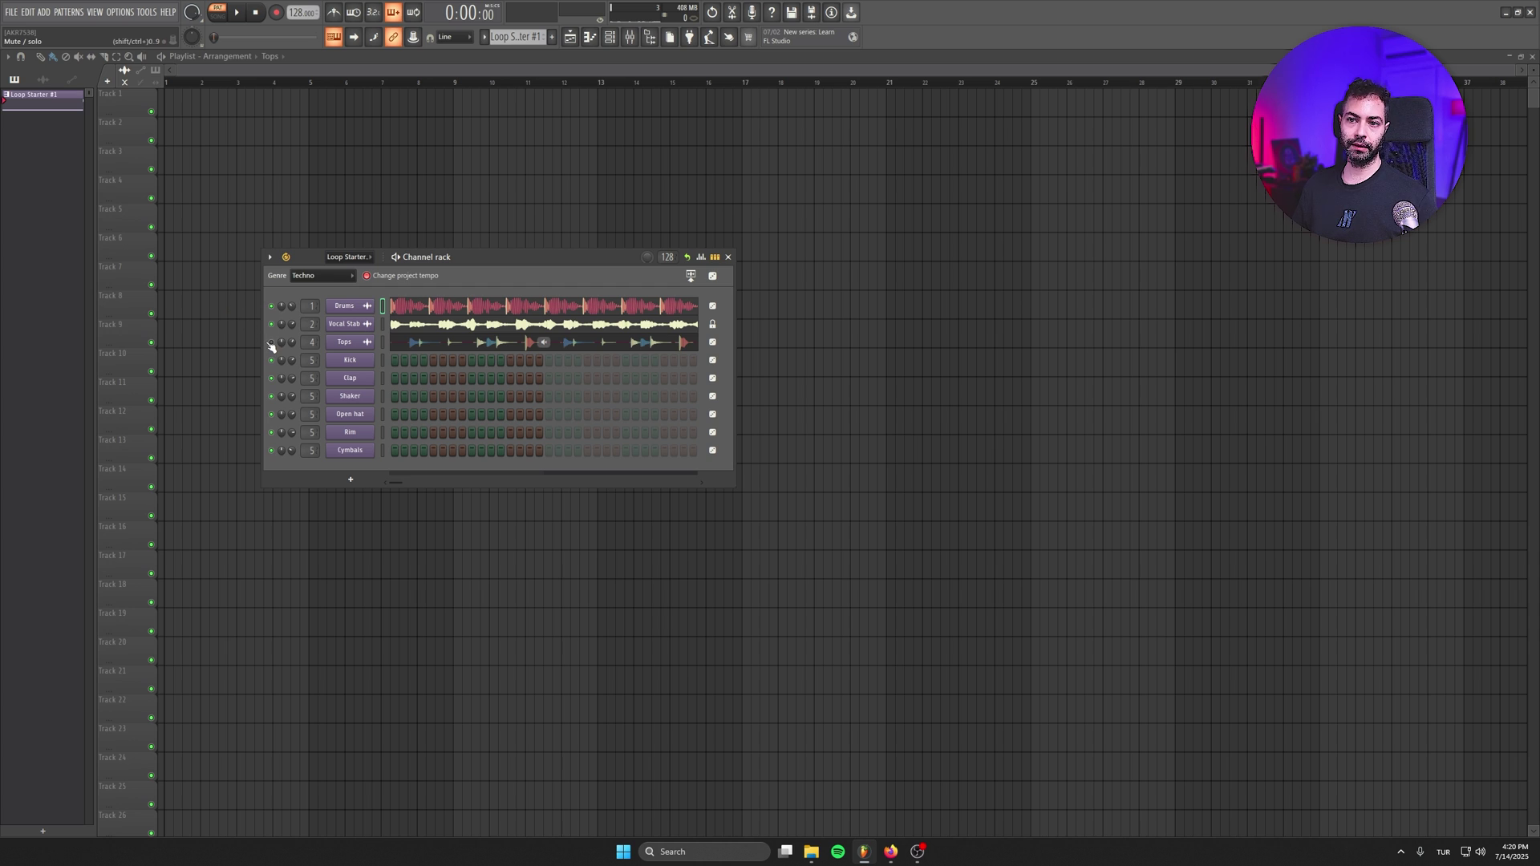
- Unmute the Tops channel and replace its sample during playback
{"action": "left_click", "coordinate": [271, 342]}
{"action": "key", "text": "space"}
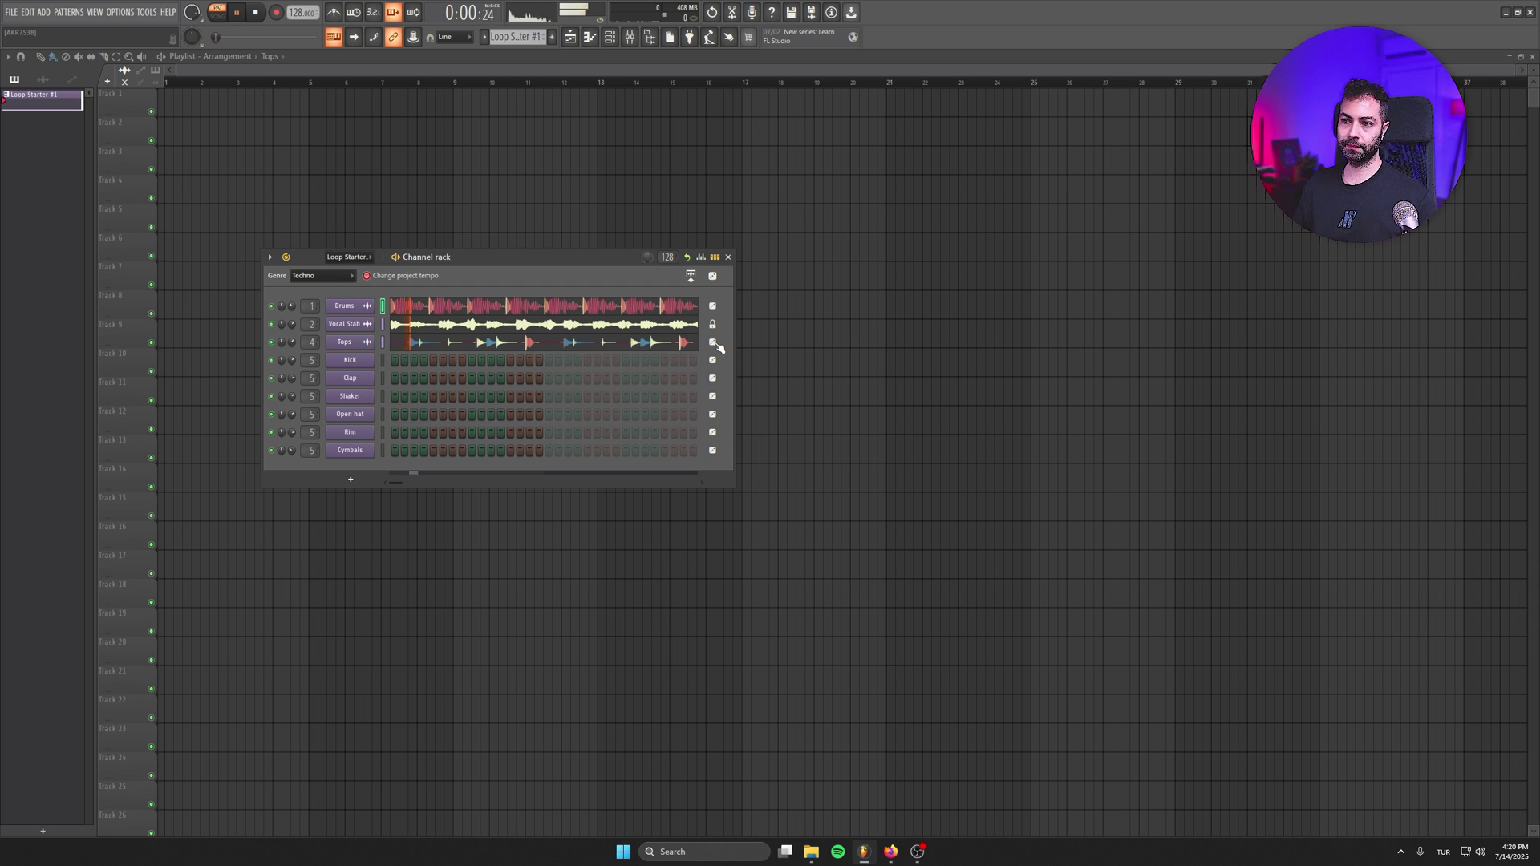
{"action": "left_click", "coordinate": [717, 344]}
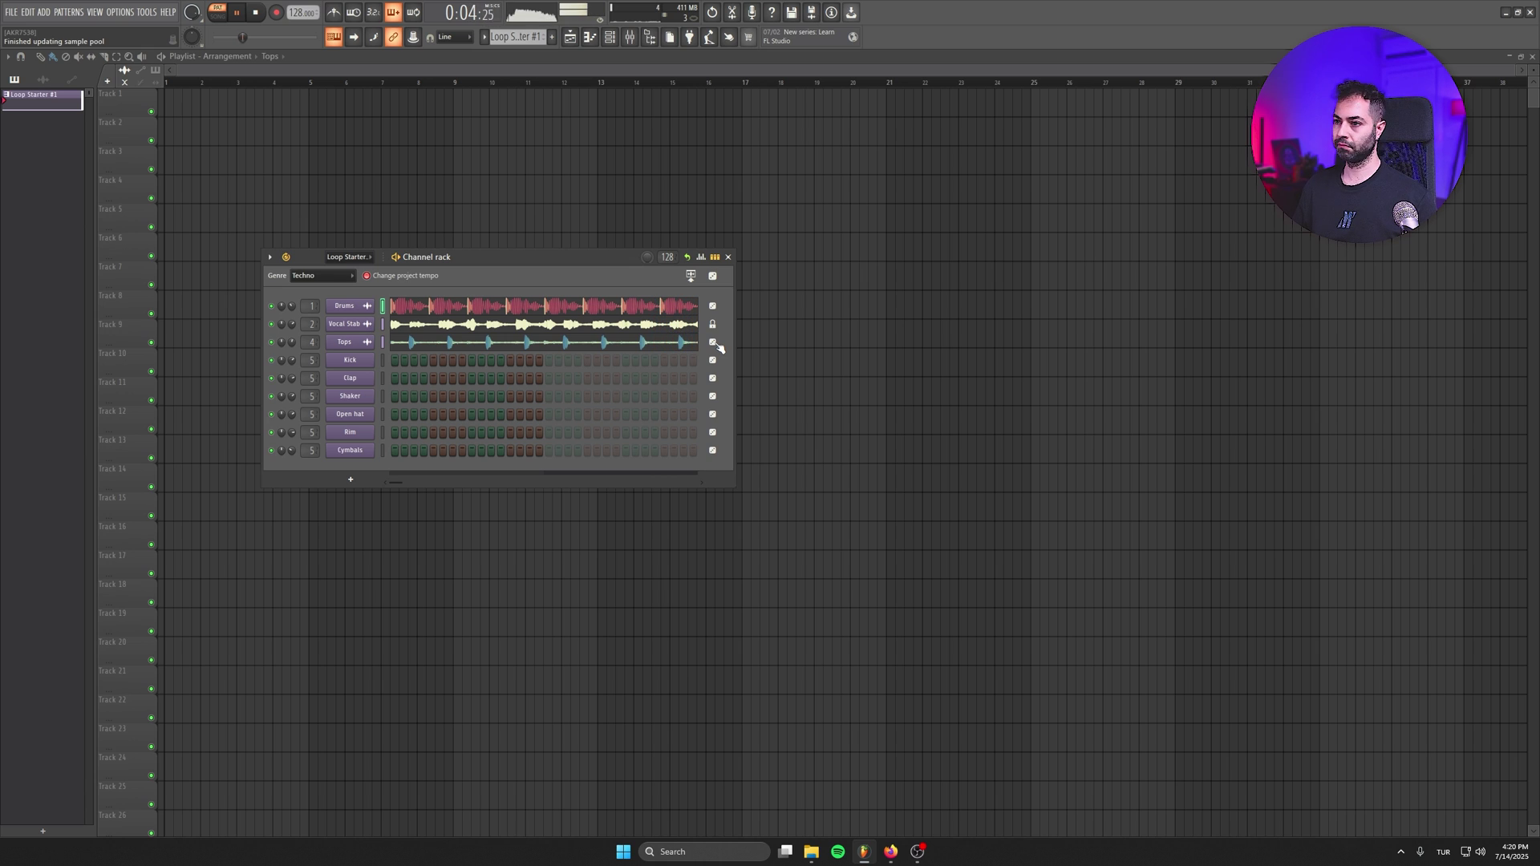
{"action": "key", "text": "space"}
- Clone the Tops channel, give the clone a different sample and audition the pattern
{"action": "right_click", "coordinate": [374, 340]}
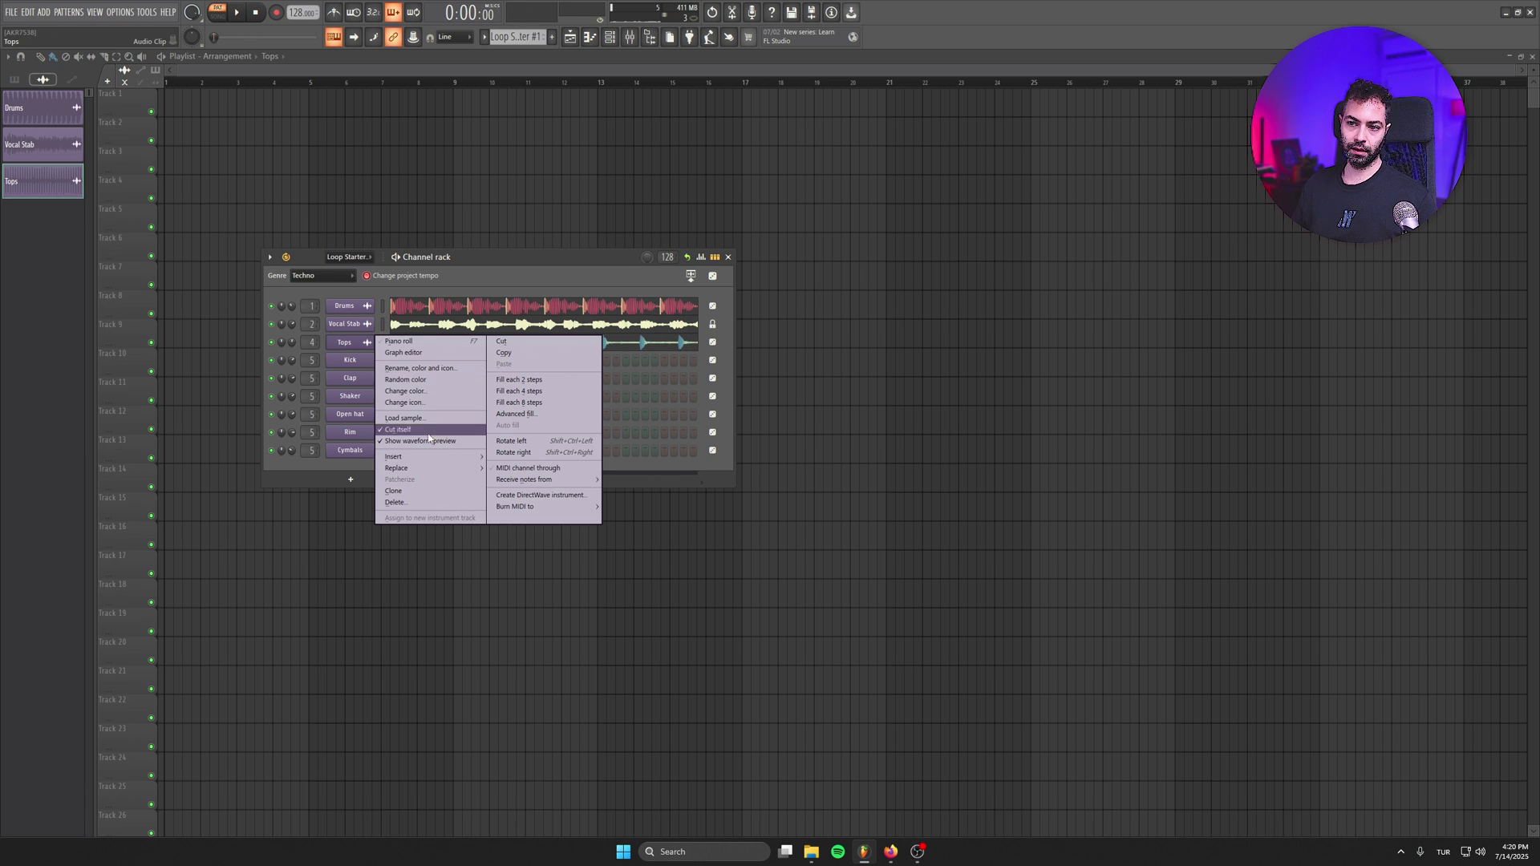
{"action": "left_click", "coordinate": [433, 490]}
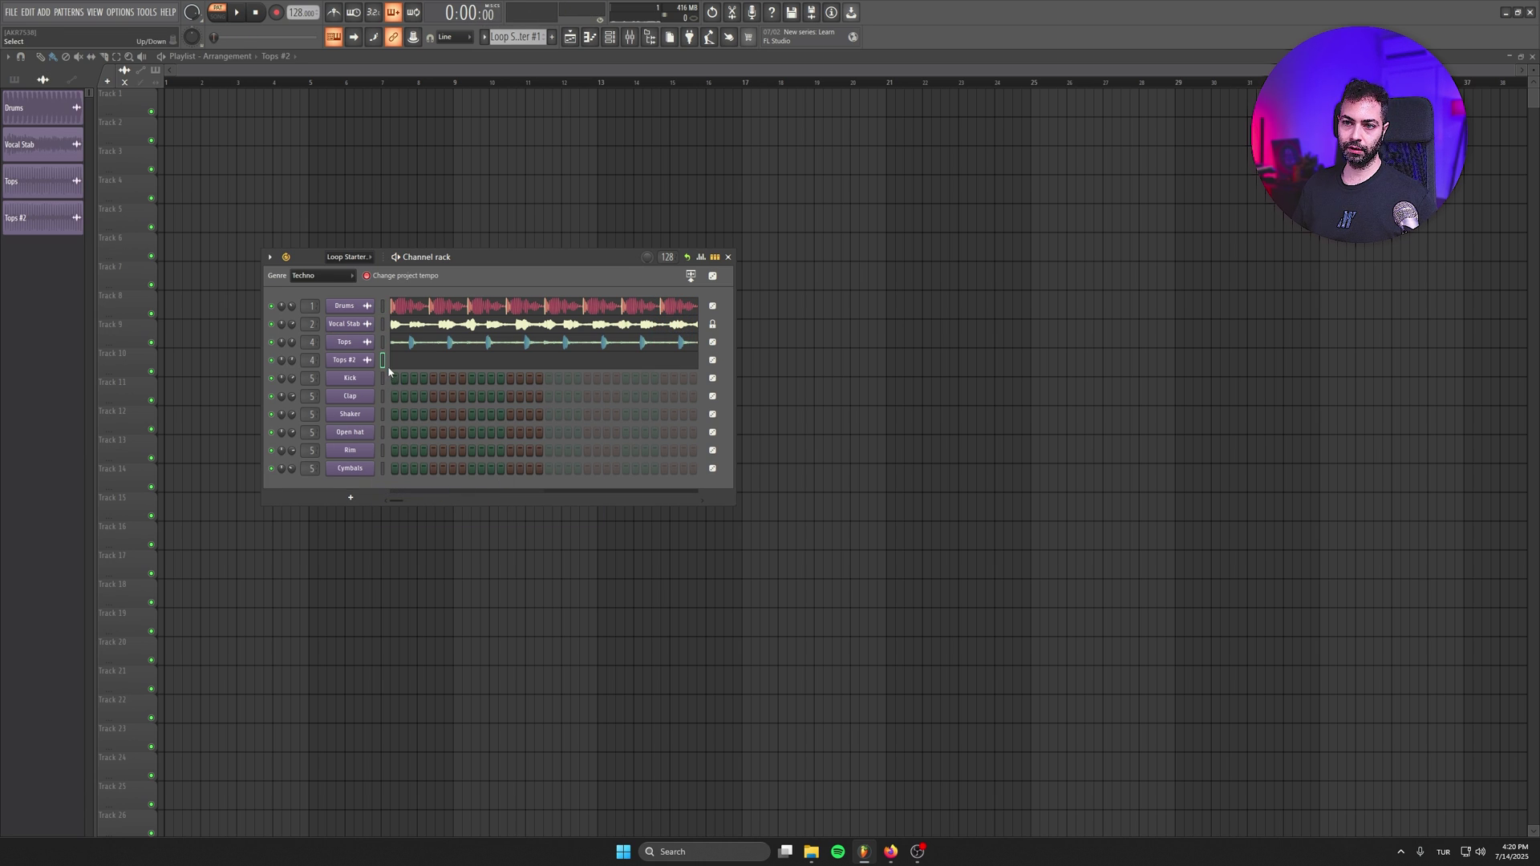
{"action": "left_click", "coordinate": [712, 360]}
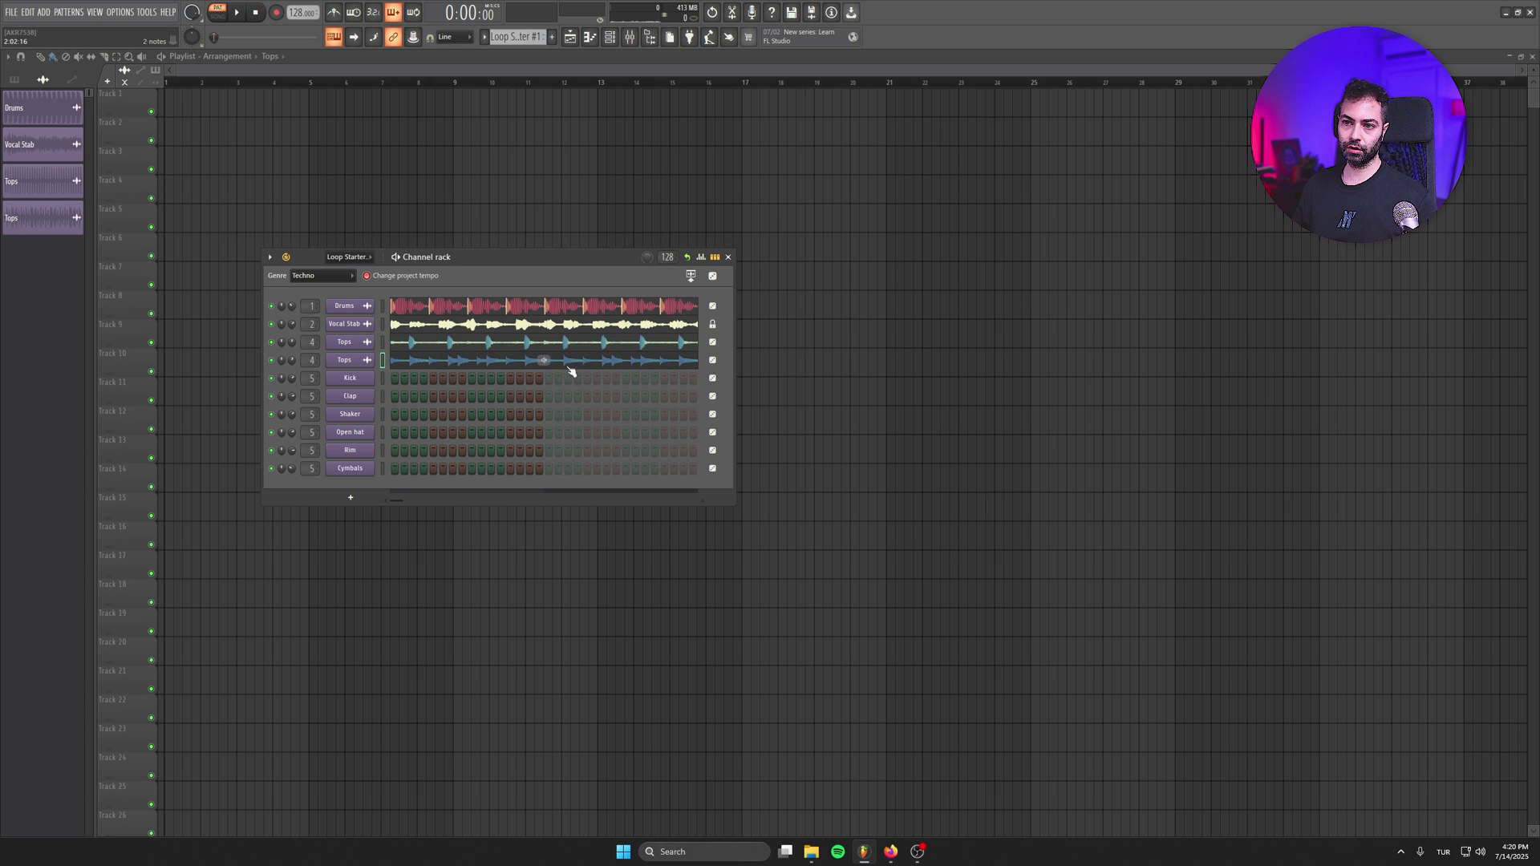
{"action": "key", "text": "space"}
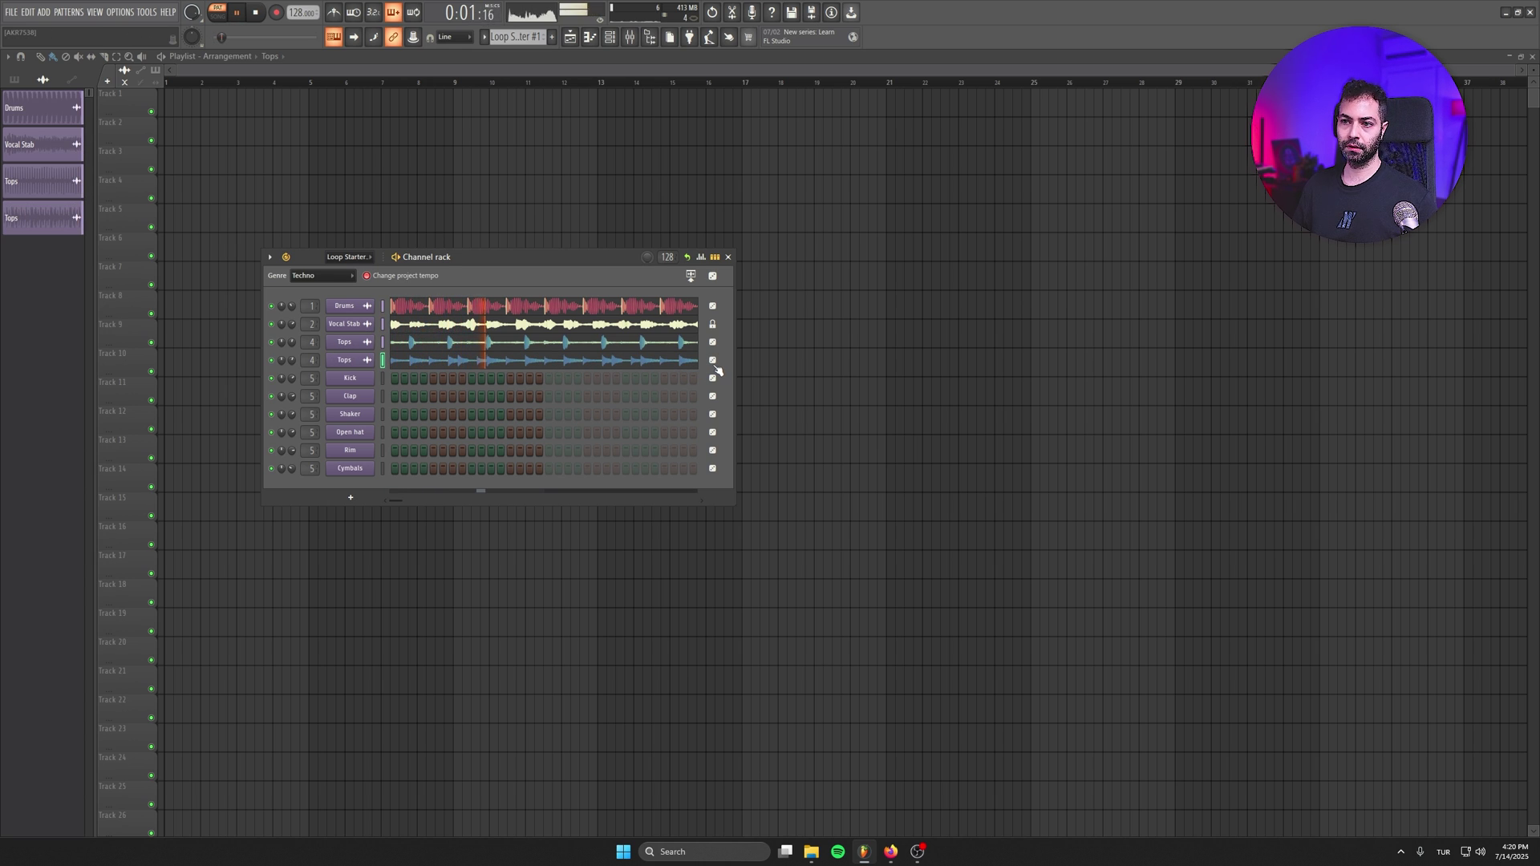
{"action": "key", "text": "space"}
- Clone the Vocal Stab channel, unlock the clone and replace its sample during playback until it becomes a Synth Melody
{"action": "right_click", "coordinate": [345, 324]}
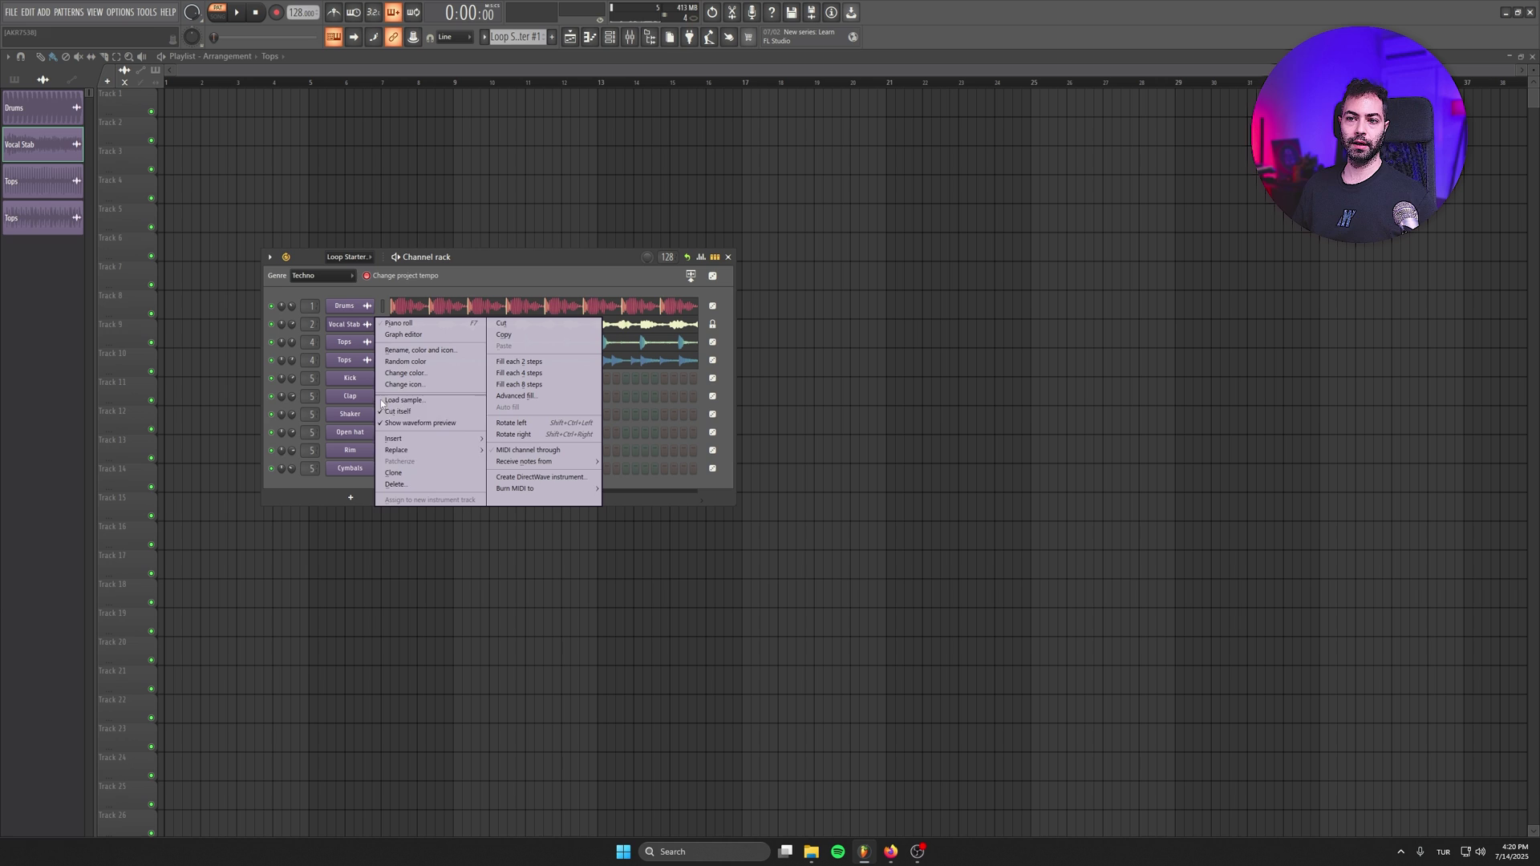
{"action": "left_click", "coordinate": [392, 475]}
{"action": "left_click", "coordinate": [712, 342]}
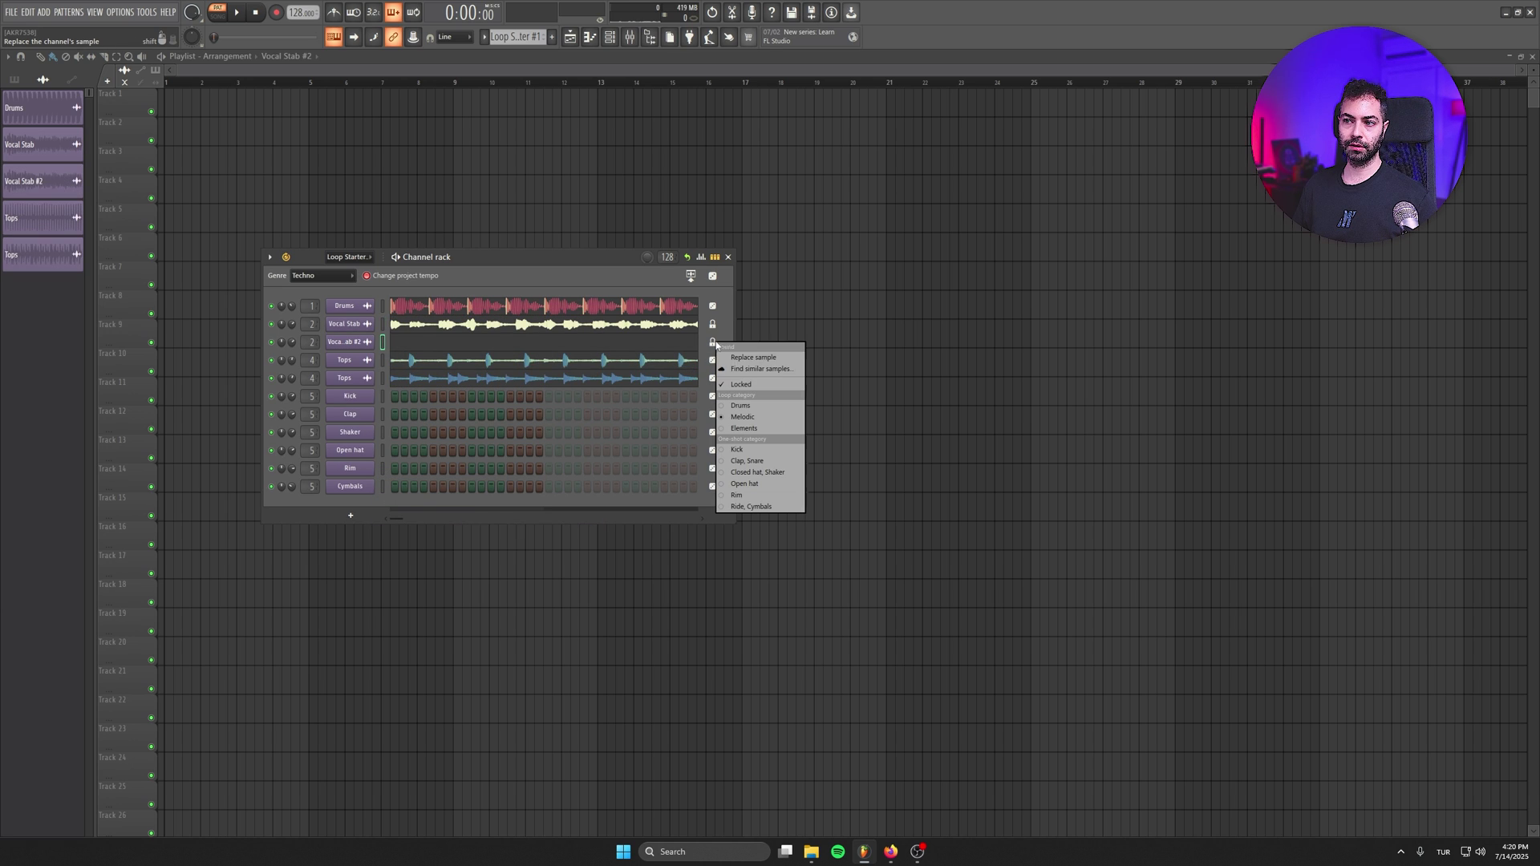
{"action": "left_click", "coordinate": [749, 385]}
{"action": "left_click", "coordinate": [711, 341]}
{"action": "key", "text": "space"}
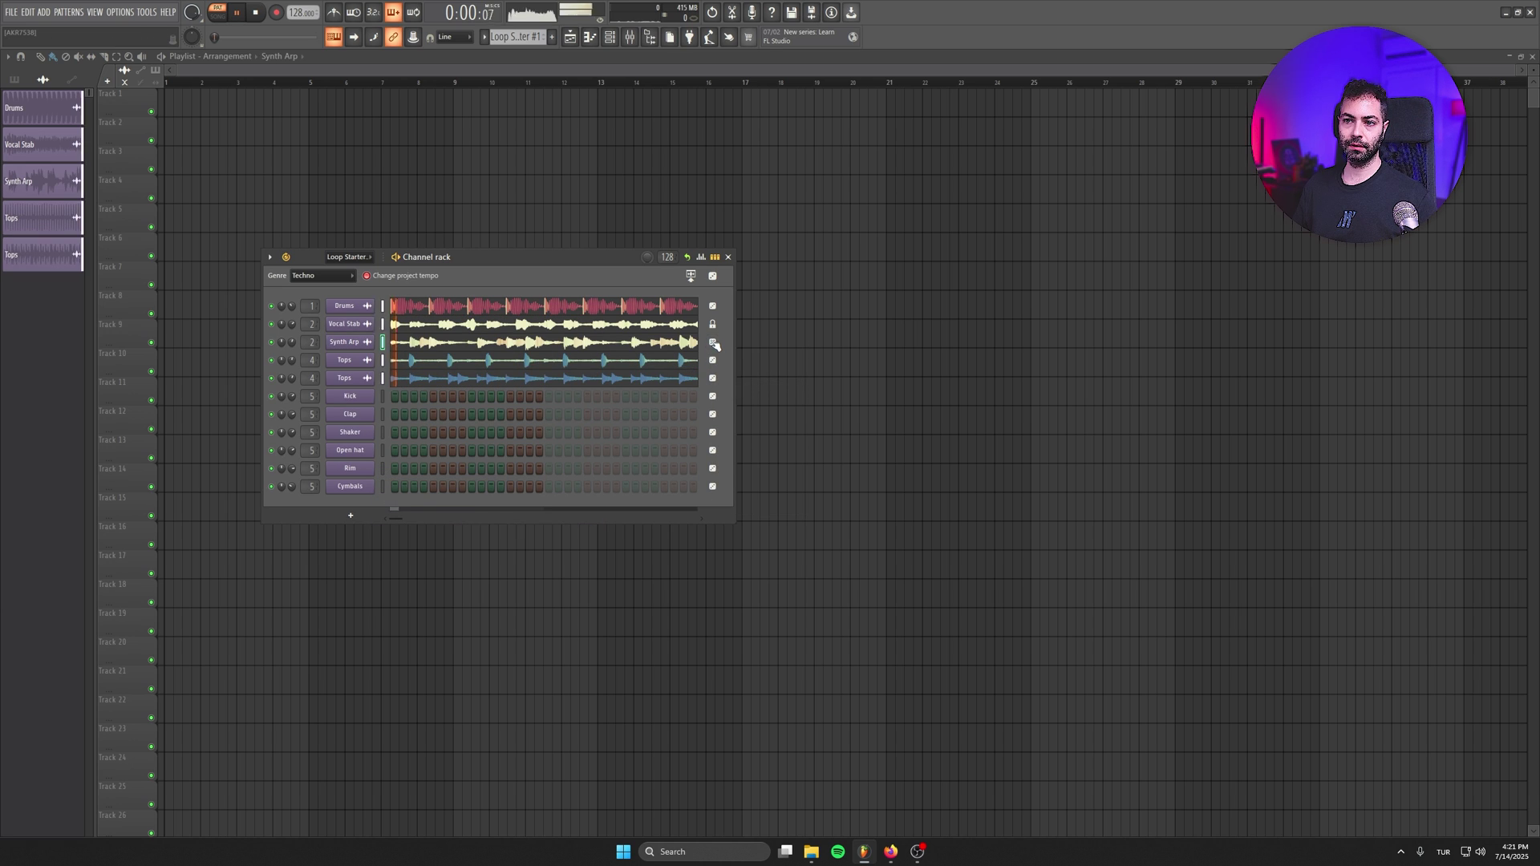
{"action": "left_click", "coordinate": [712, 342]}
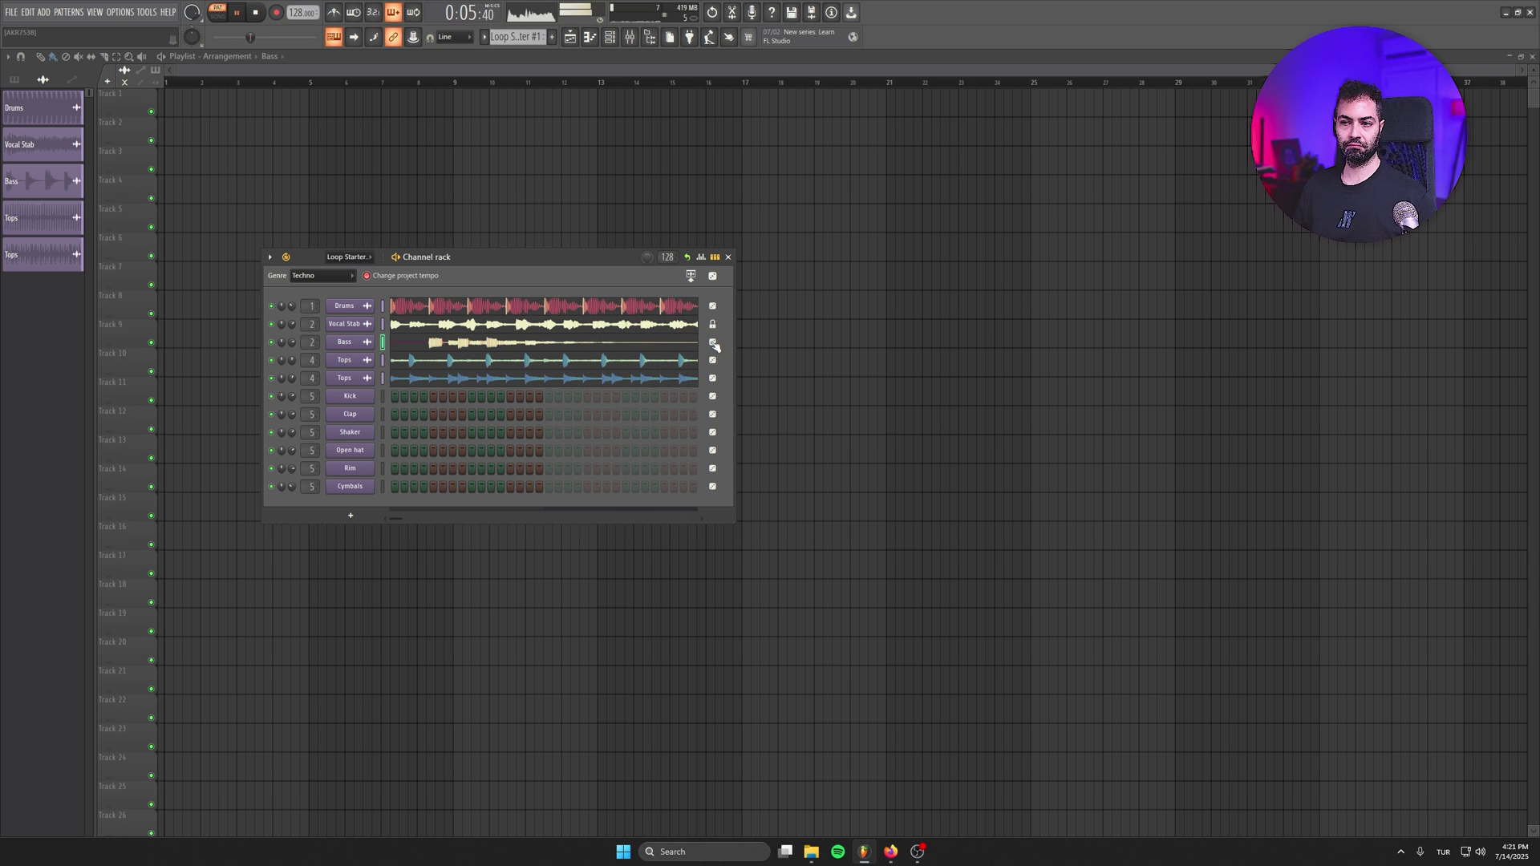
{"action": "left_click", "coordinate": [713, 342]}
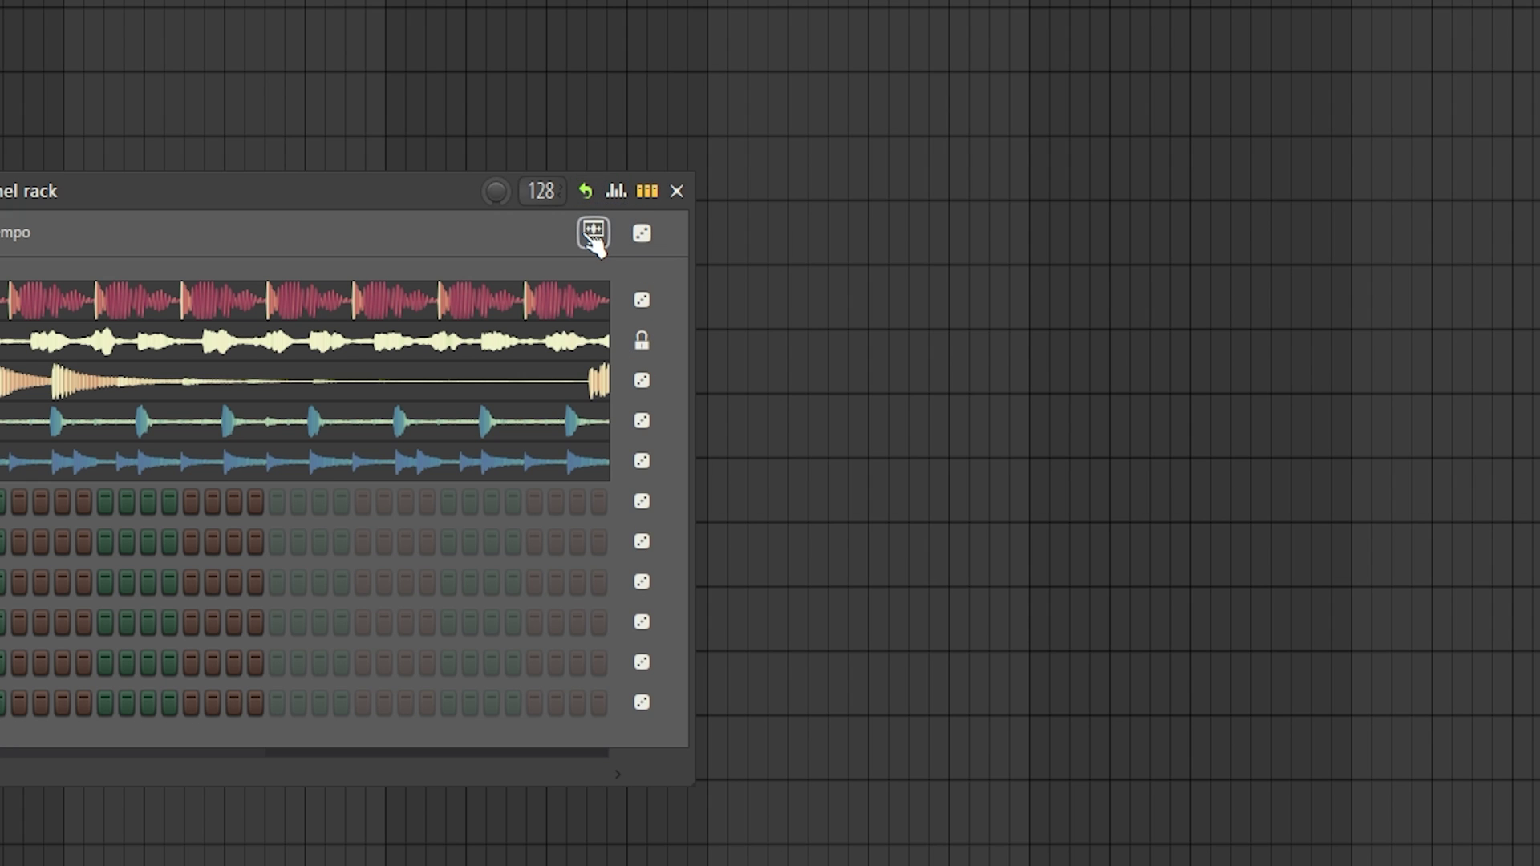
- Send the Loop Starter loops to the playlist as audio clips and play the arrangement
{"action": "left_click", "coordinate": [594, 233]}
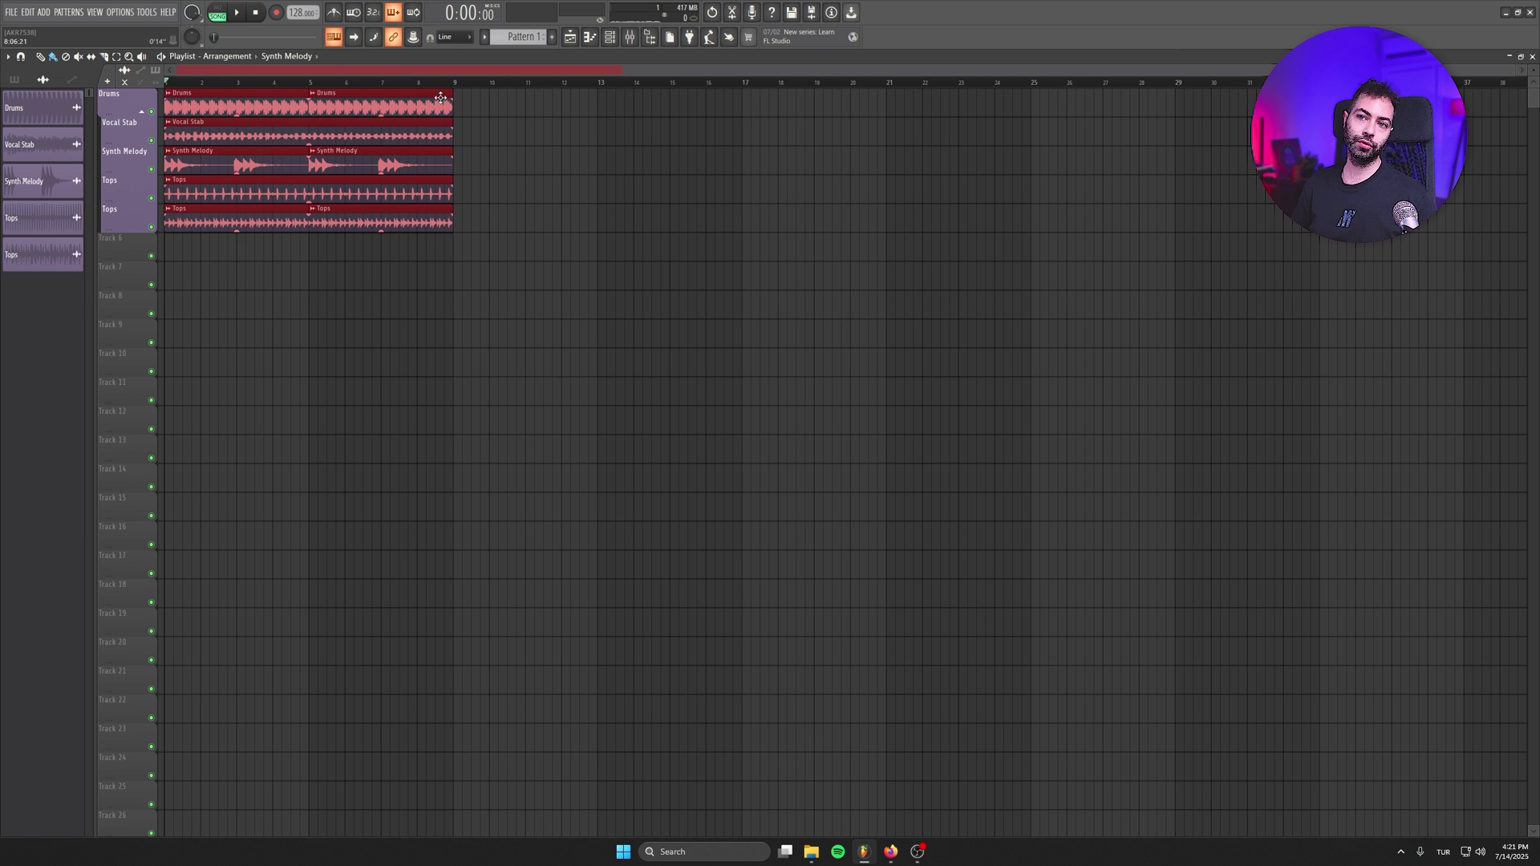
{"action": "left_click_drag", "start_coordinate": [199, 80], "coordinate": [491, 539]}
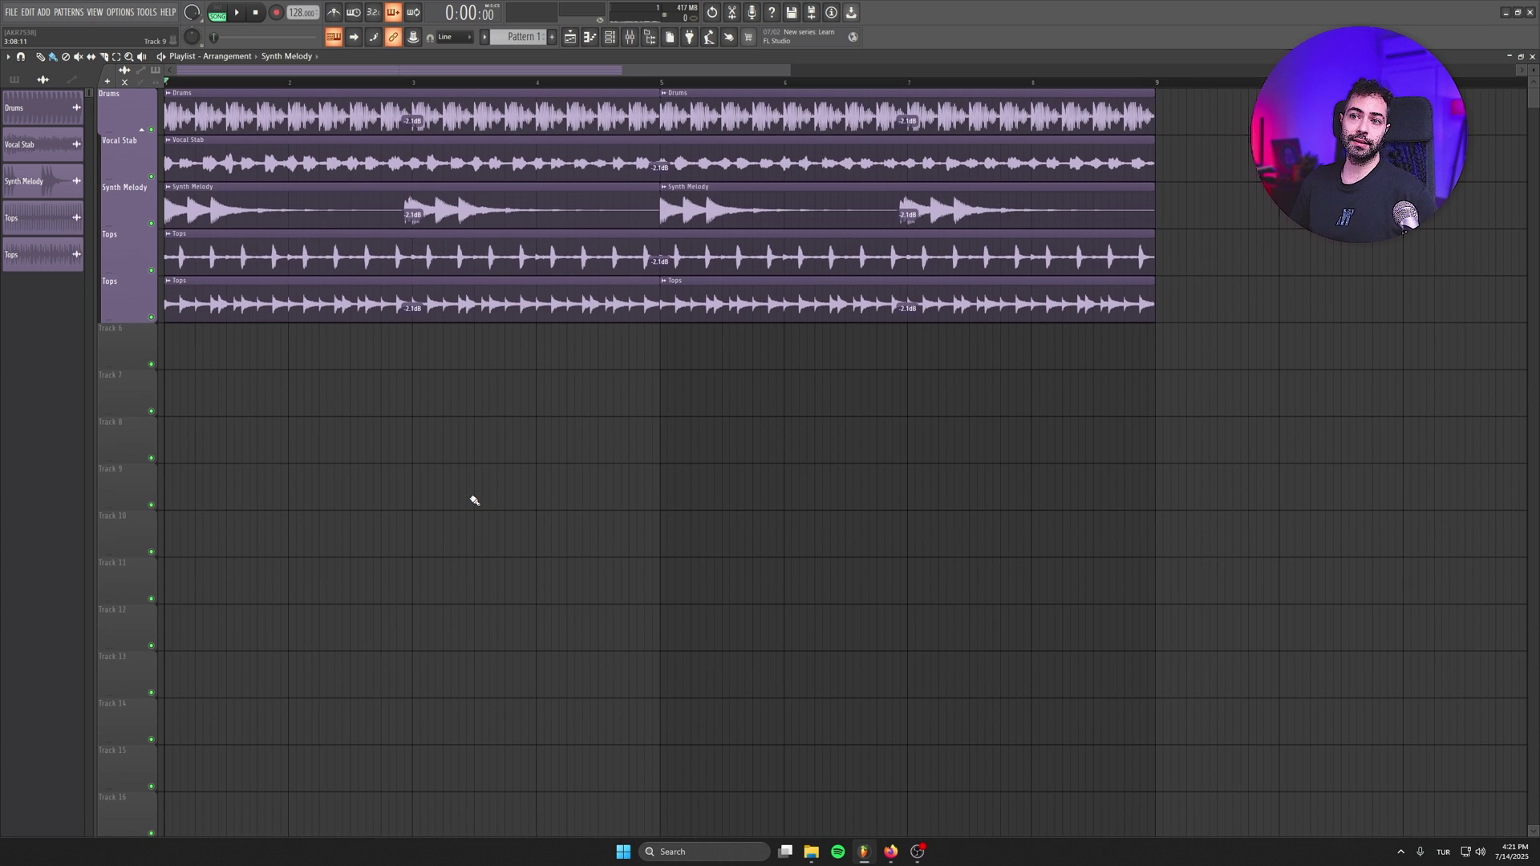
{"action": "key", "text": "space"}
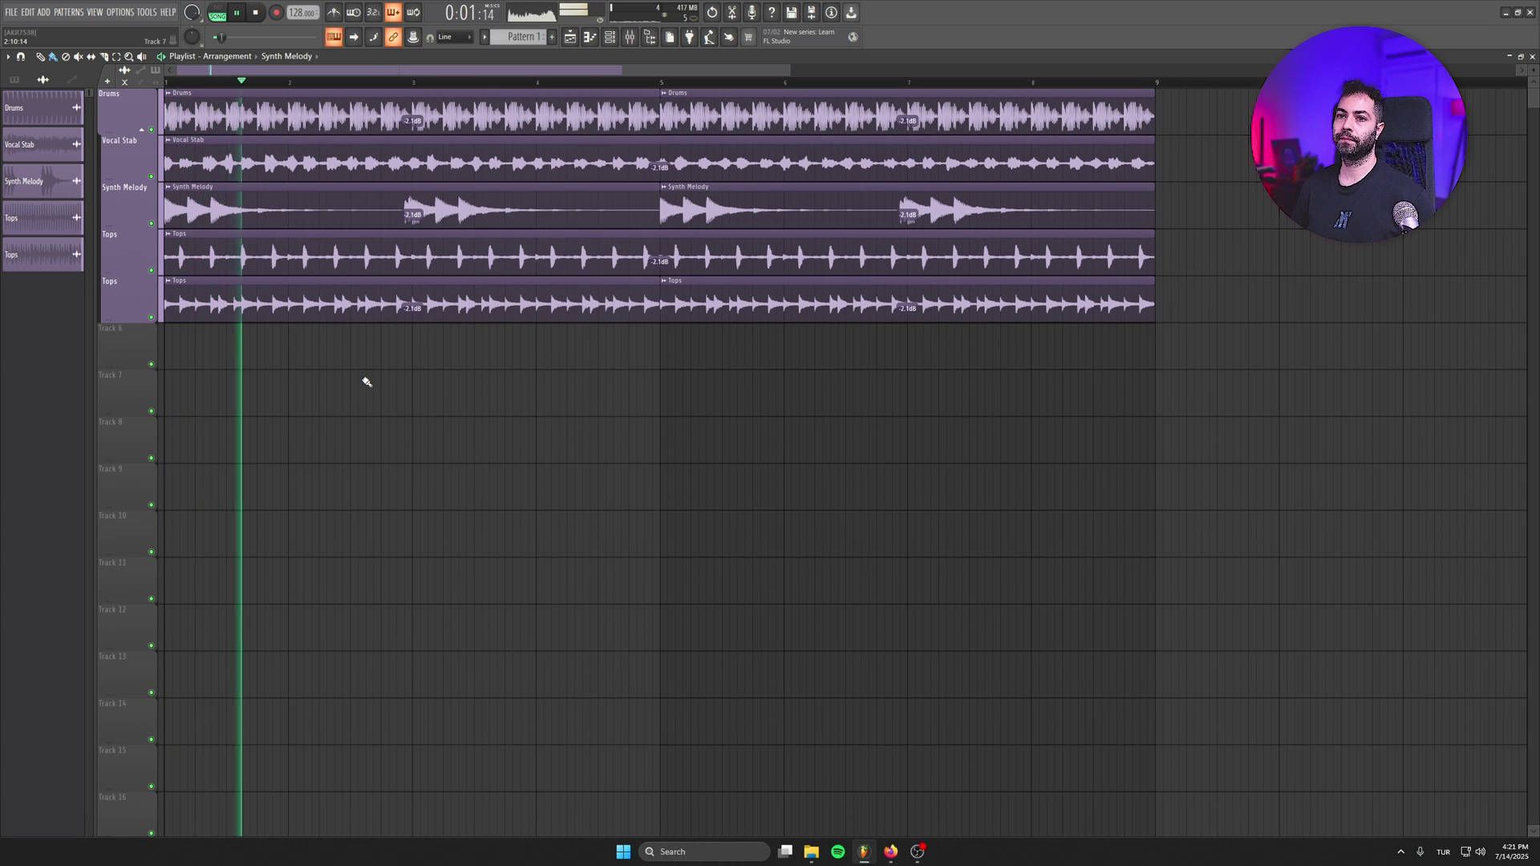
- Mute both Tops tracks and the Drums track in the playlist and stop playback
{"action": "left_click", "coordinate": [150, 317]}
{"action": "left_click", "coordinate": [151, 270]}
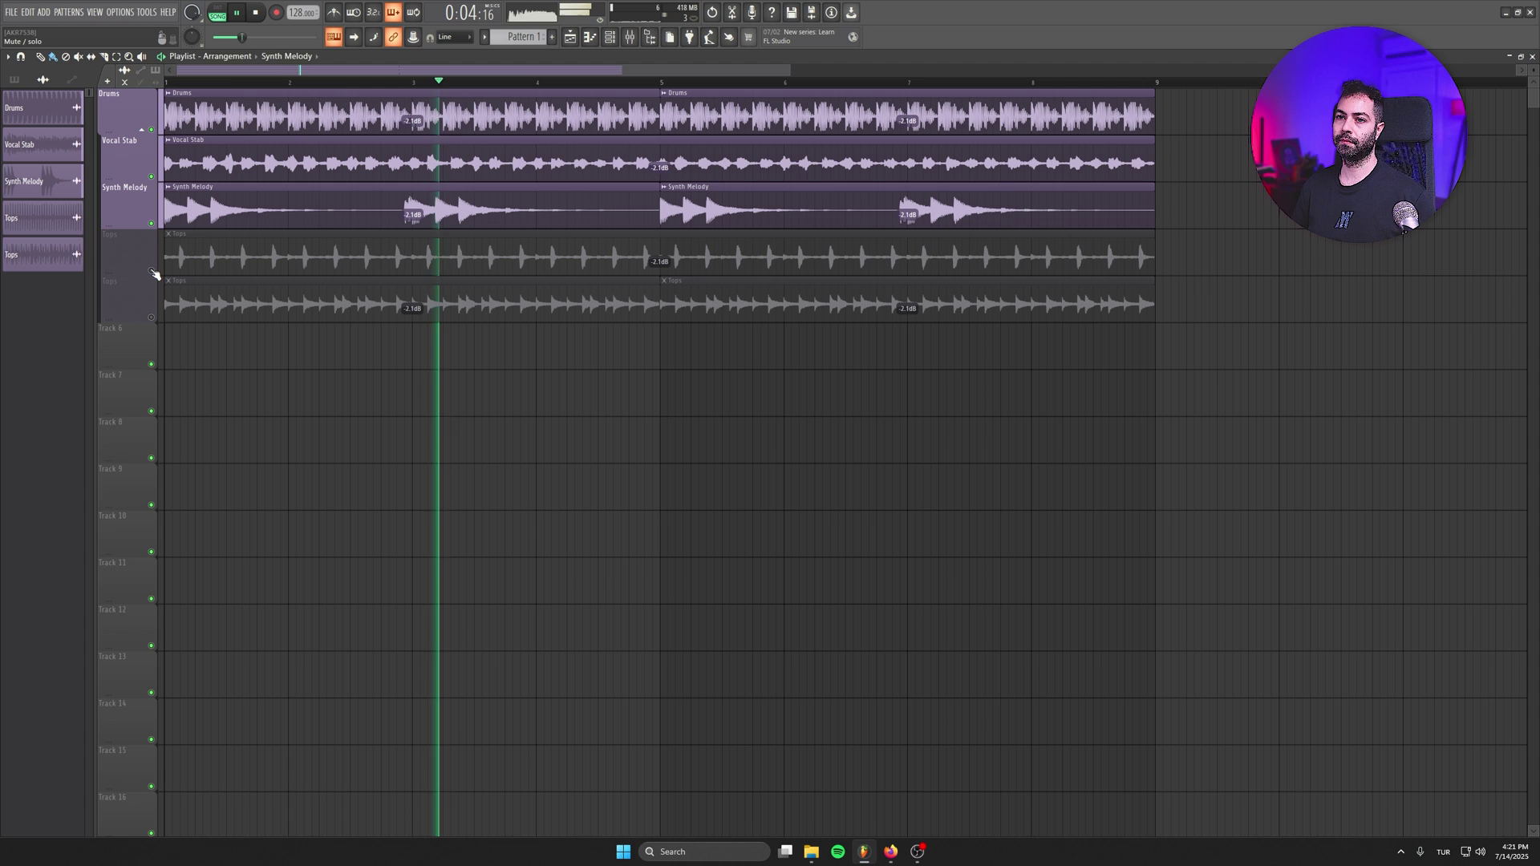
{"action": "key", "text": "space"}
{"action": "left_click", "coordinate": [153, 130]}
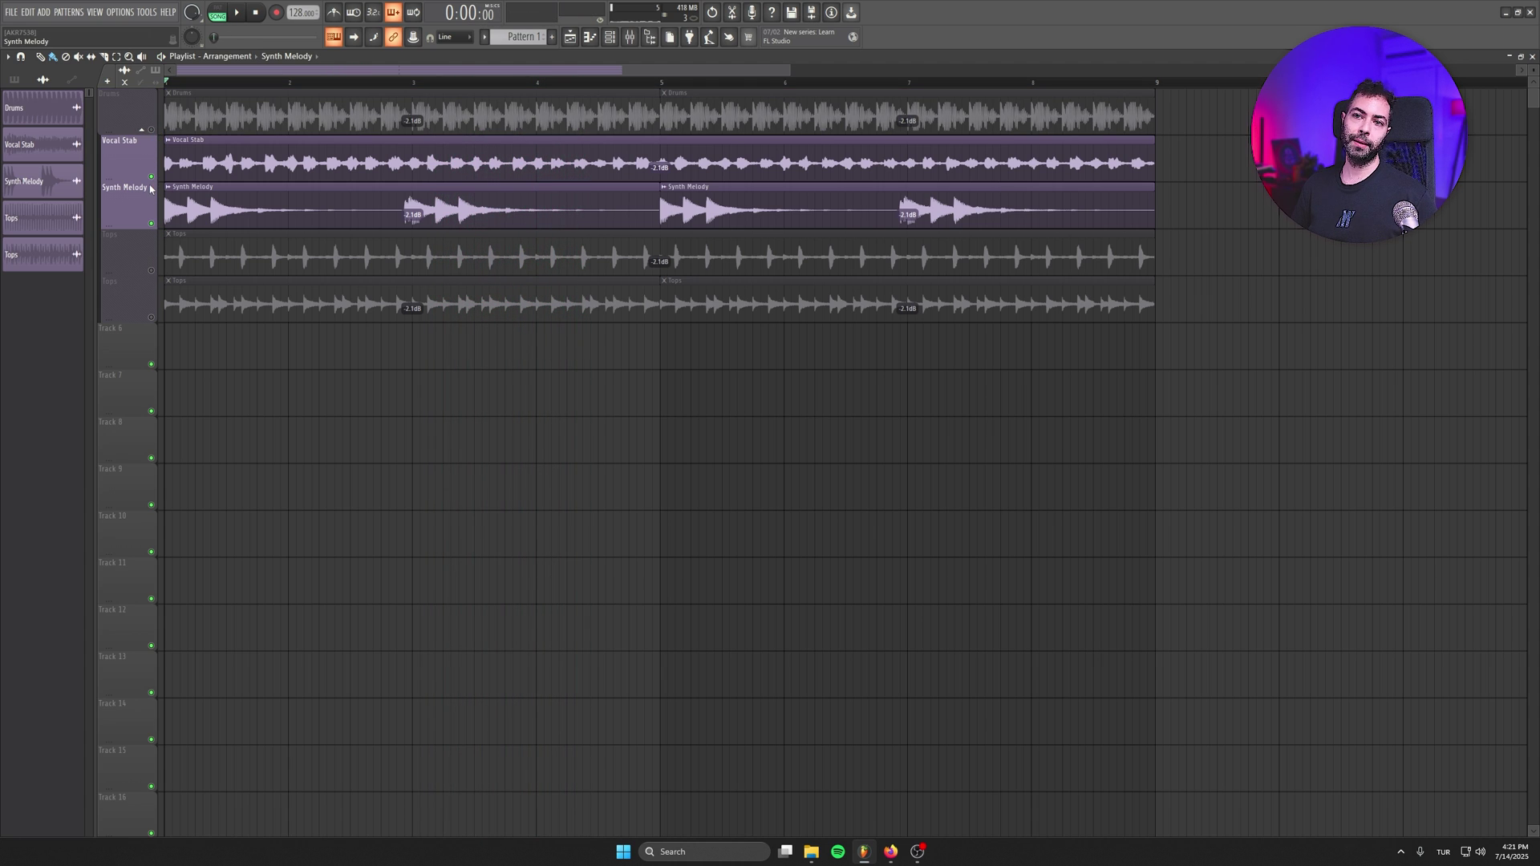
- Select the Synth Melody clips and solo the Drums track in the playlist
{"action": "left_click", "coordinate": [1031, 166]}
{"action": "left_click_drag", "start_coordinate": [180, 207], "coordinate": [1170, 207]}
{"action": "right_click", "coordinate": [152, 129]}
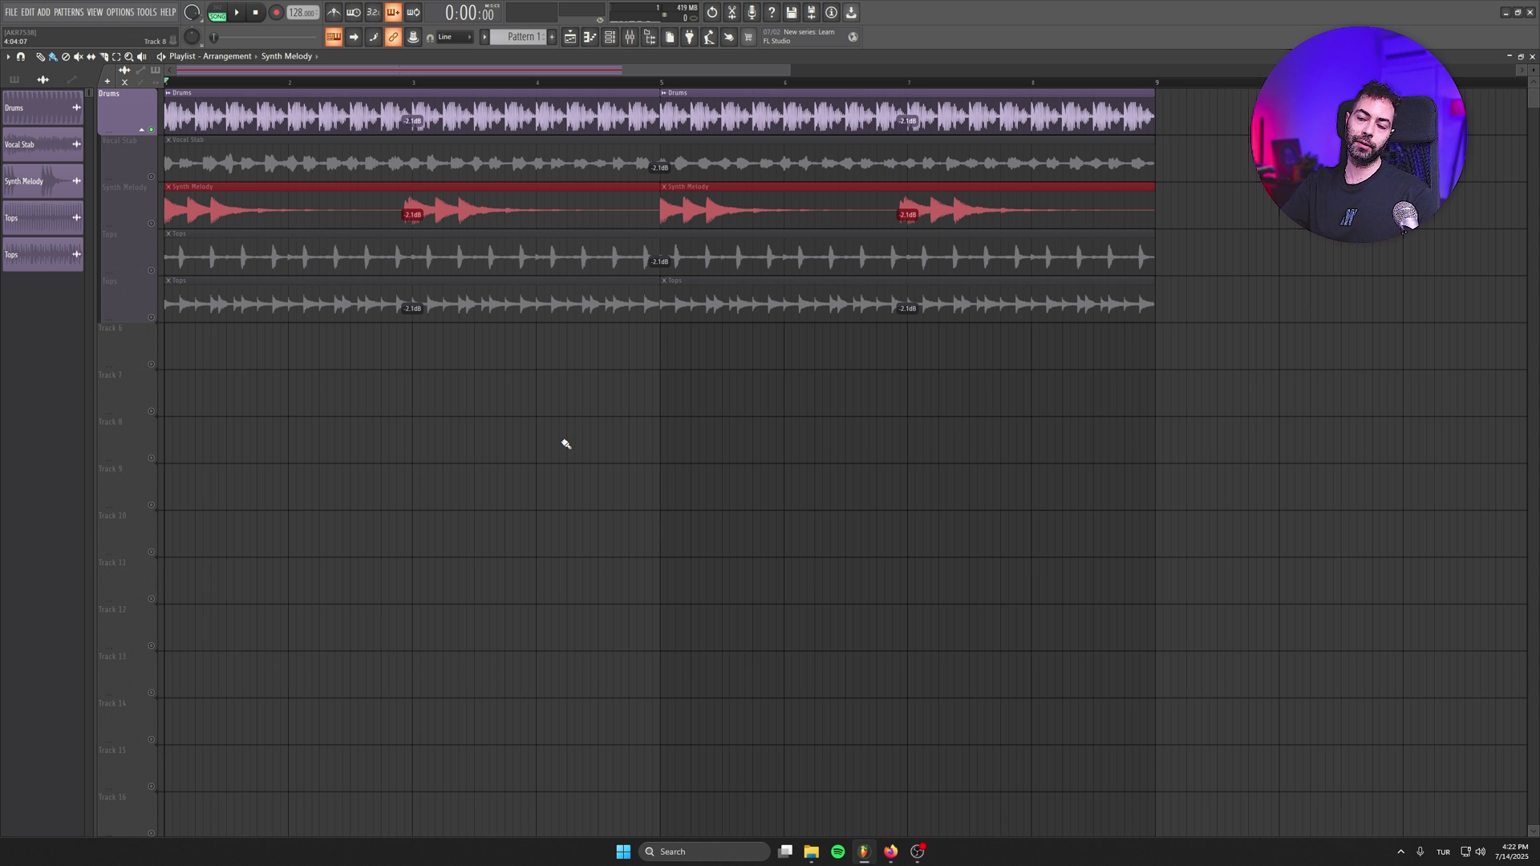
- Solo the Synth Melody track, slice its first clip at bar 2 and return to the Draw tool
{"action": "left_click", "coordinate": [159, 186]}
{"action": "scroll", "coordinate": [200, 403], "scroll_direction": "up", "scroll_amount": 3, "text": "ctrl"}
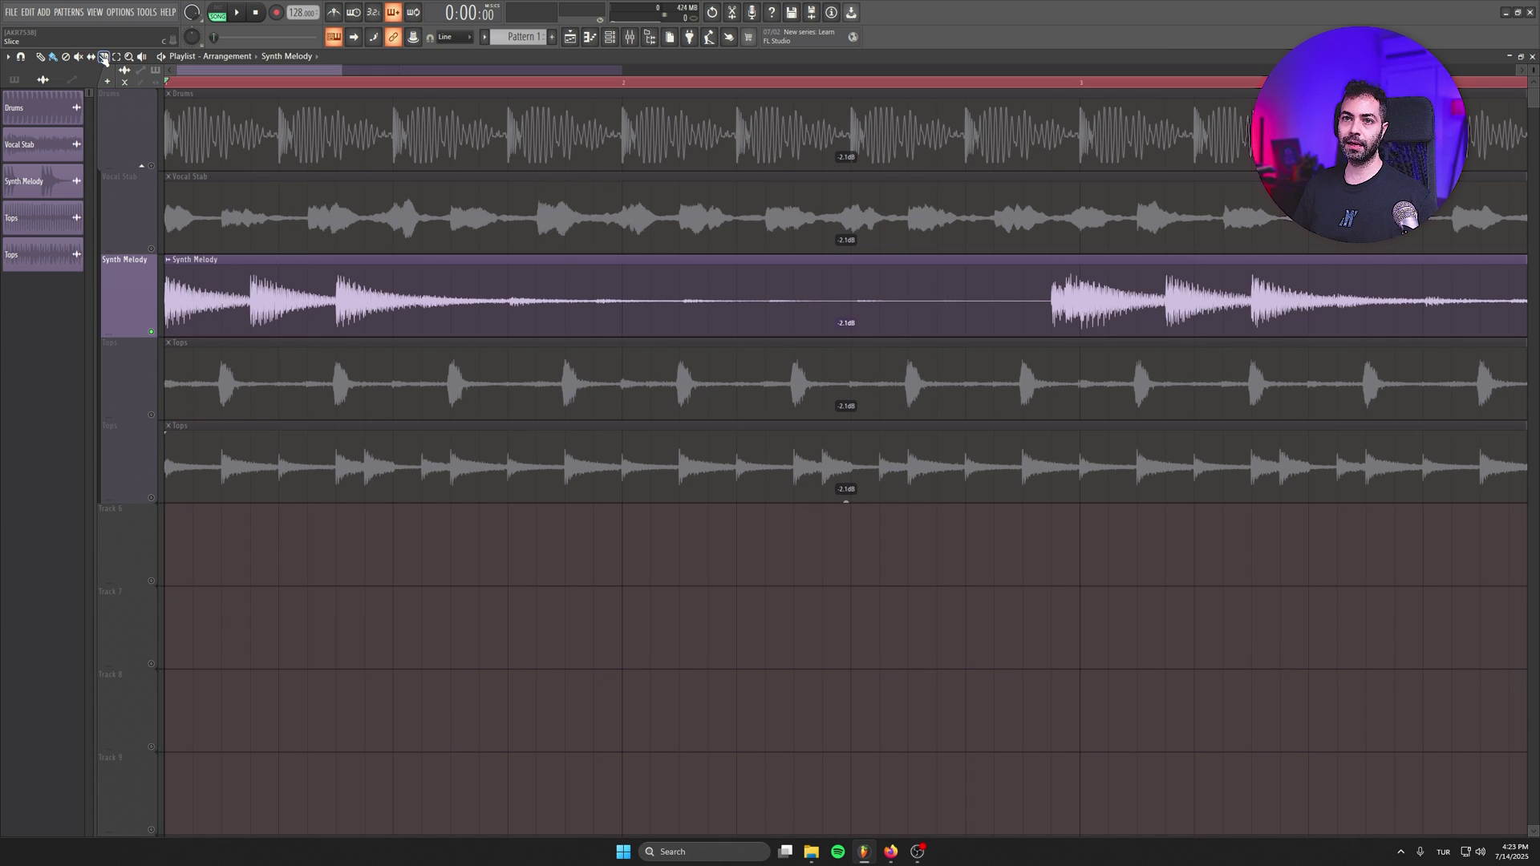
{"action": "left_click", "coordinate": [623, 315]}
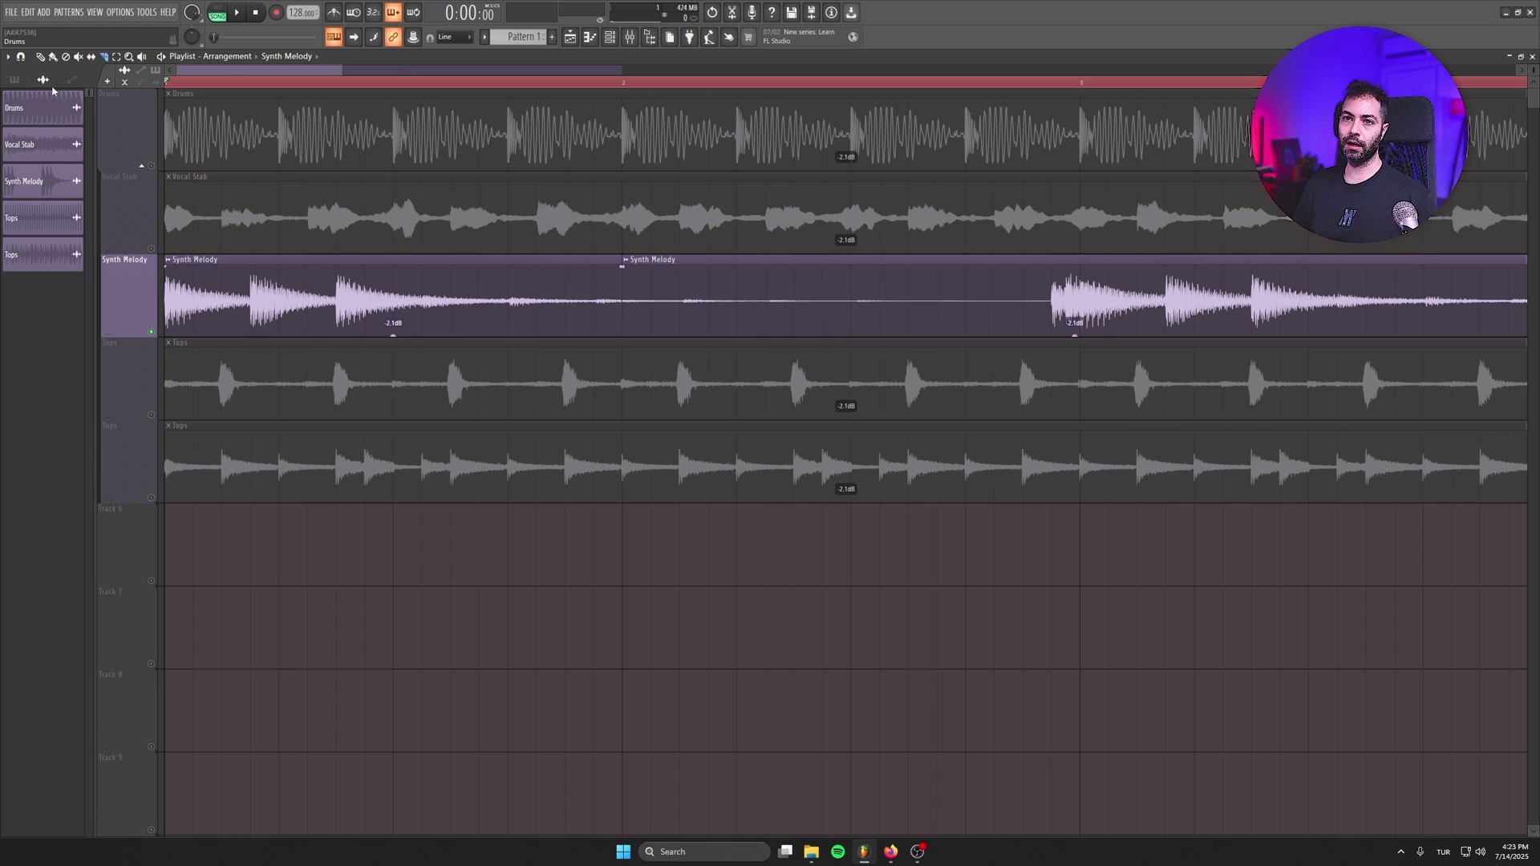
{"action": "key", "text": "p"}
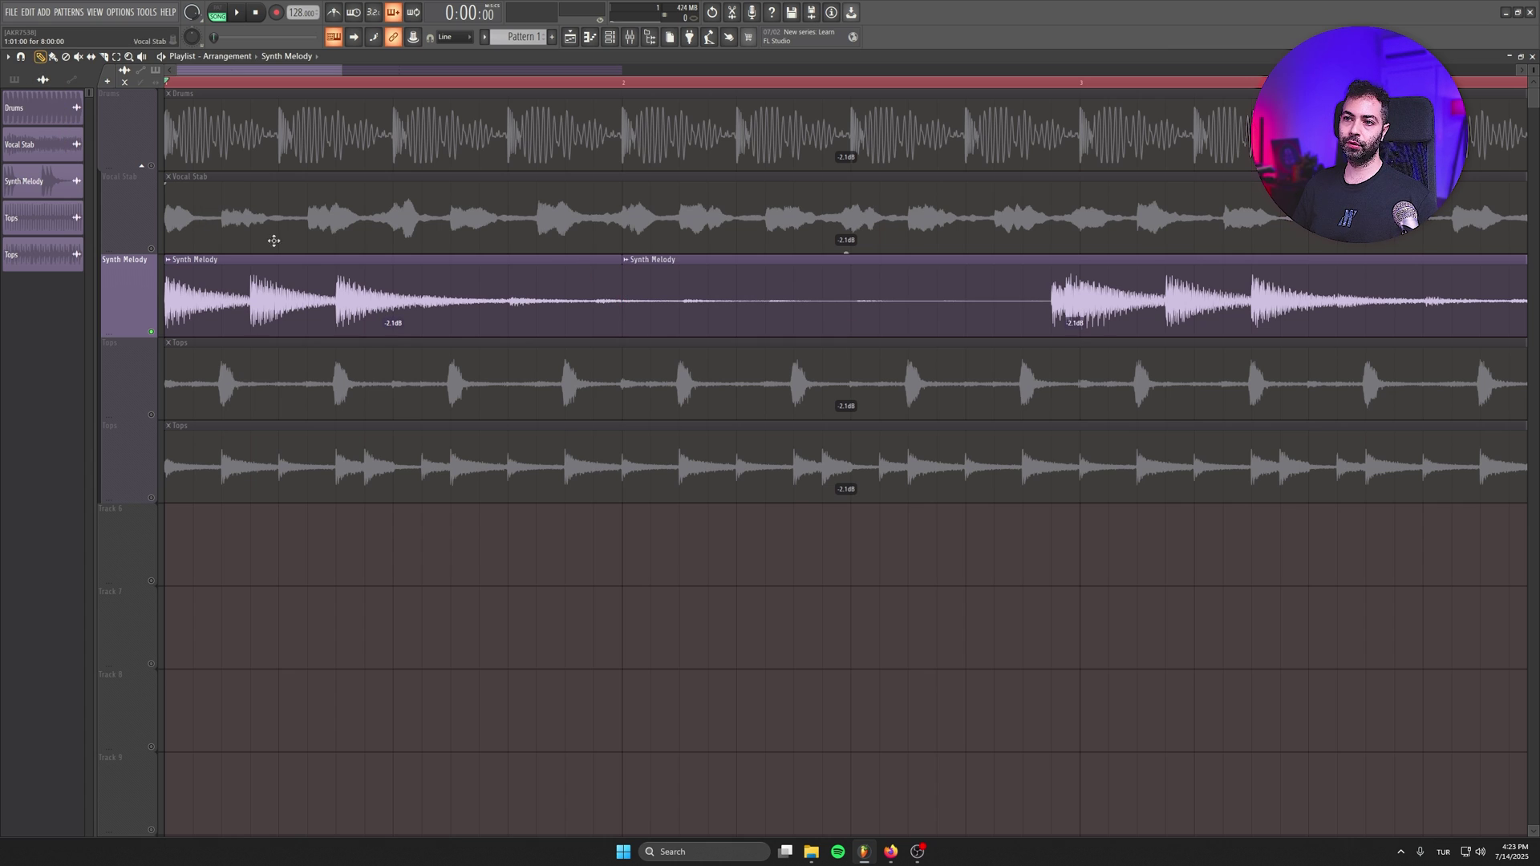
- Try making the first Synth Melody slice unique, and re-slice the restored Synth Melody clip at bar 2
{"action": "left_click", "coordinate": [169, 264]}
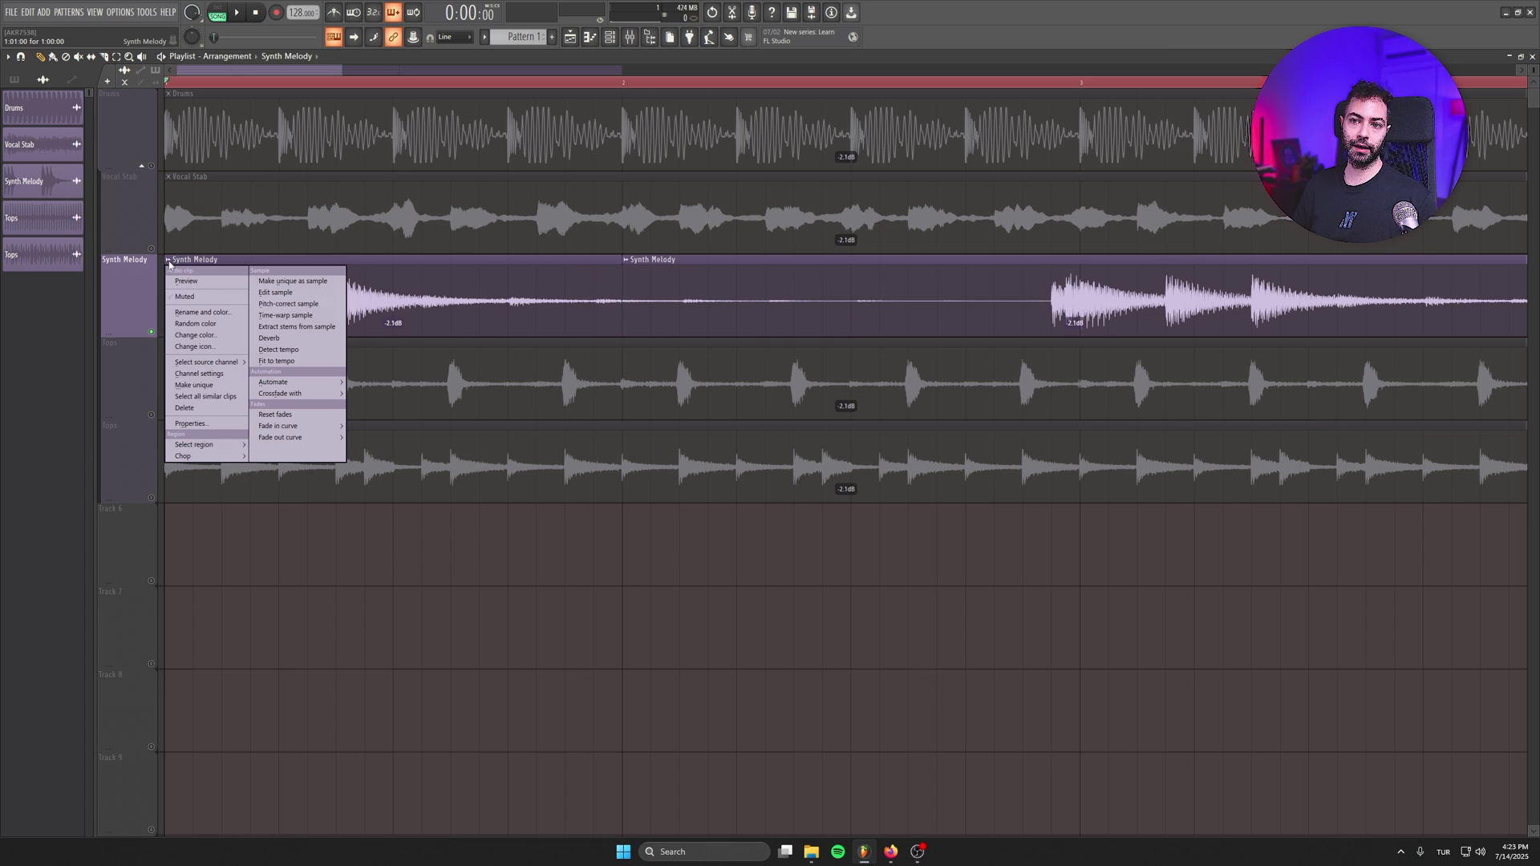
{"action": "left_click", "coordinate": [228, 389]}
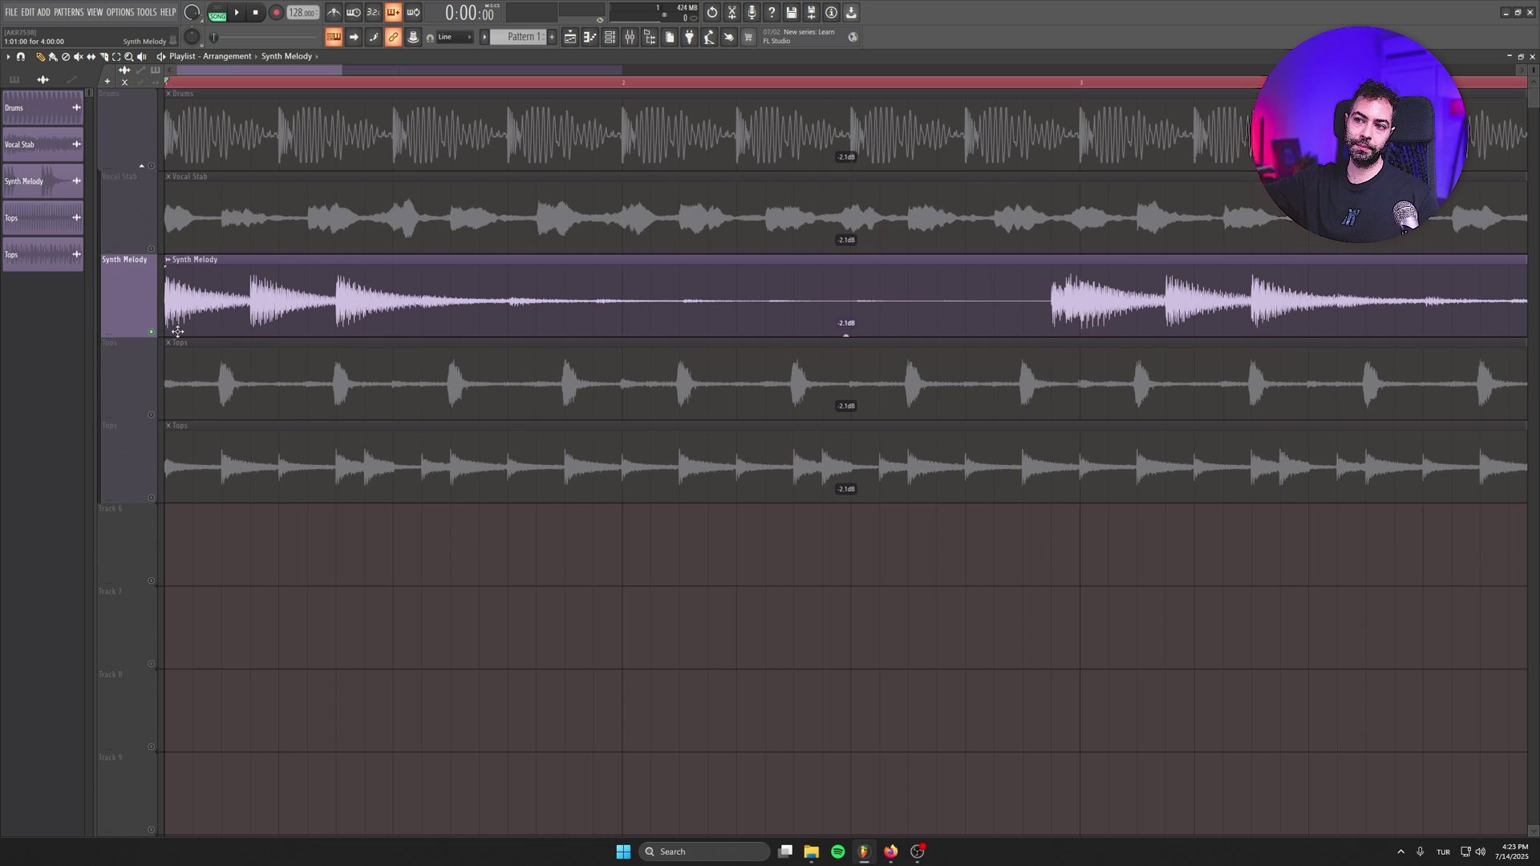
{"action": "left_click", "coordinate": [107, 60]}
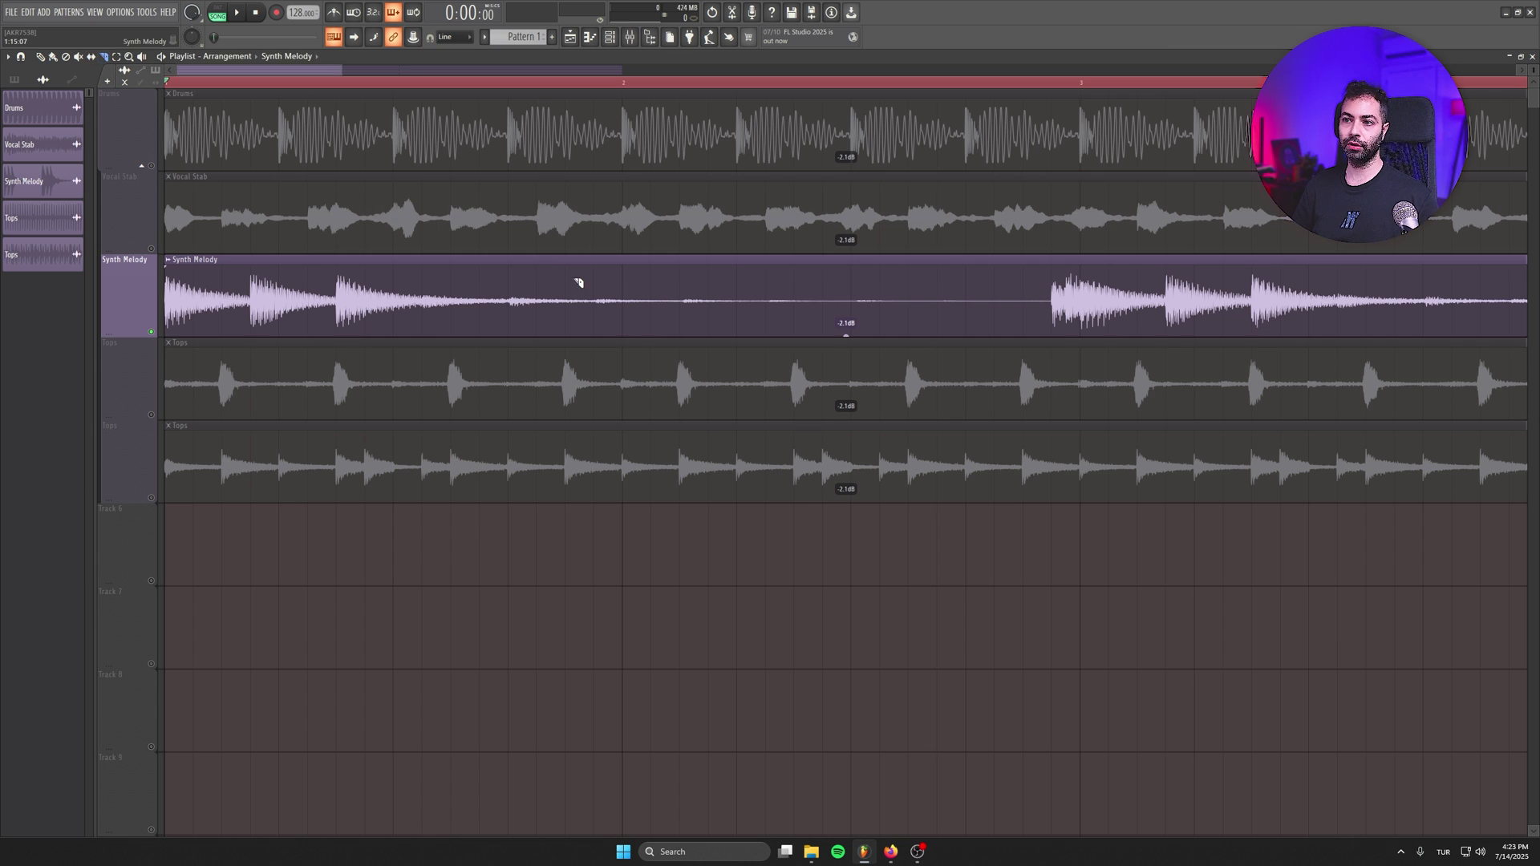
{"action": "left_click", "coordinate": [627, 305]}
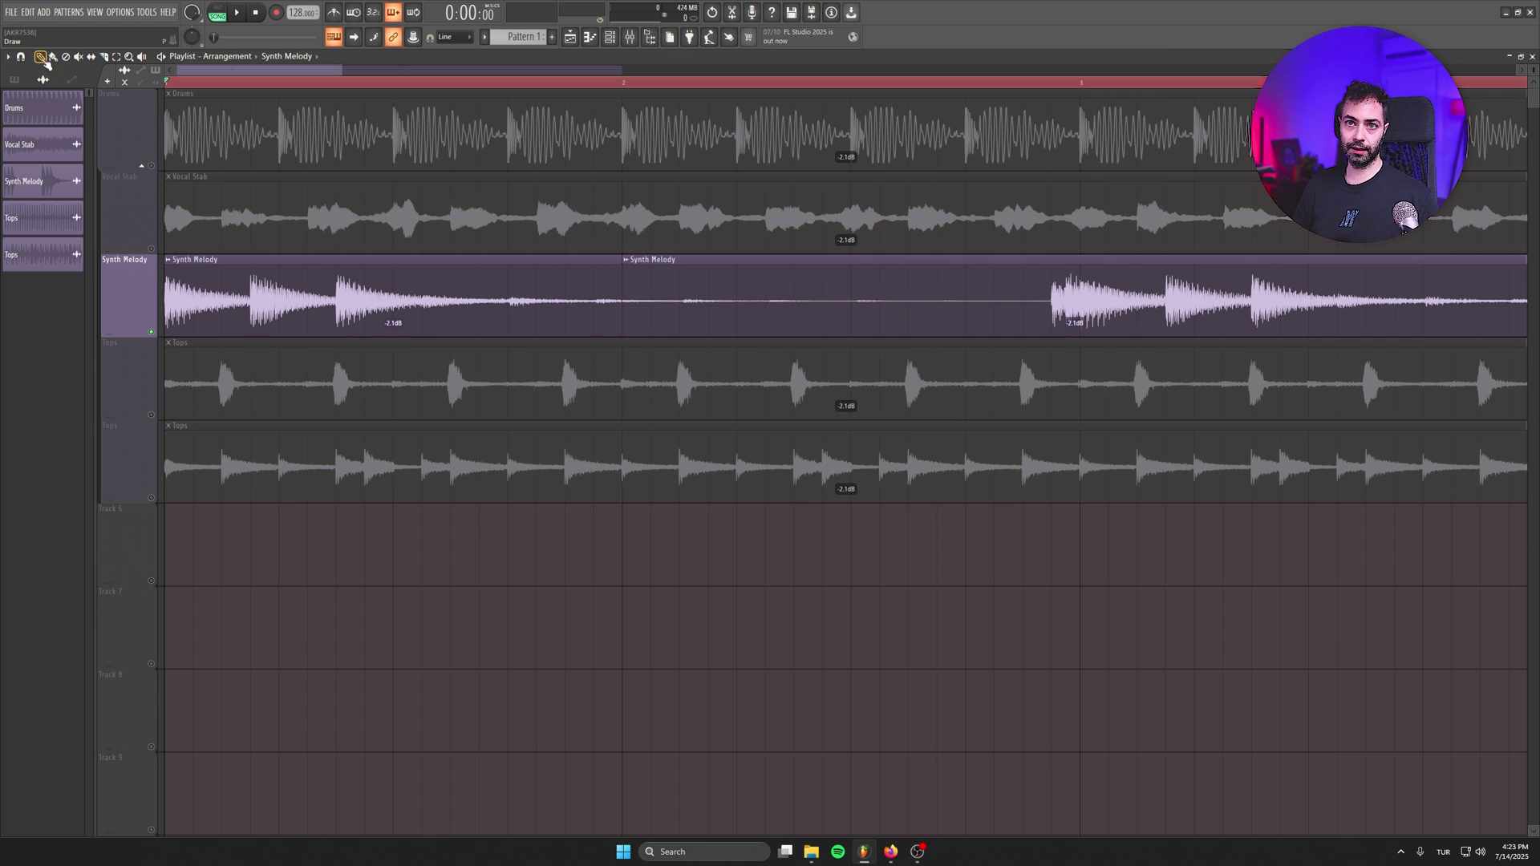
- Set the pitch of the first Synth Melody slice to 12 semitones and reverse it in its clip properties
{"action": "double_click", "coordinate": [747, 326]}
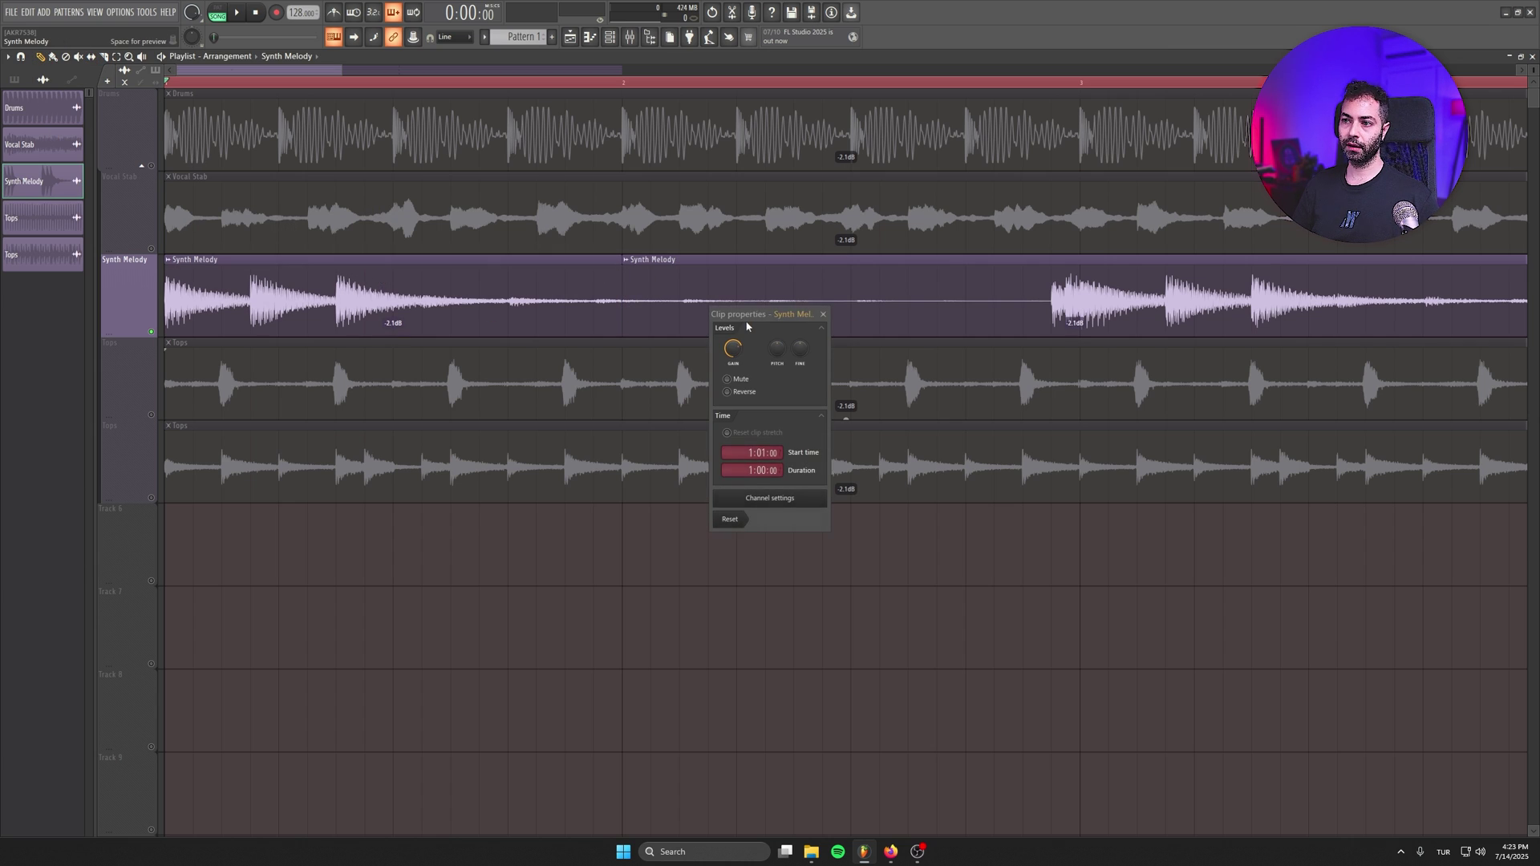
{"action": "double_click", "coordinate": [408, 277]}
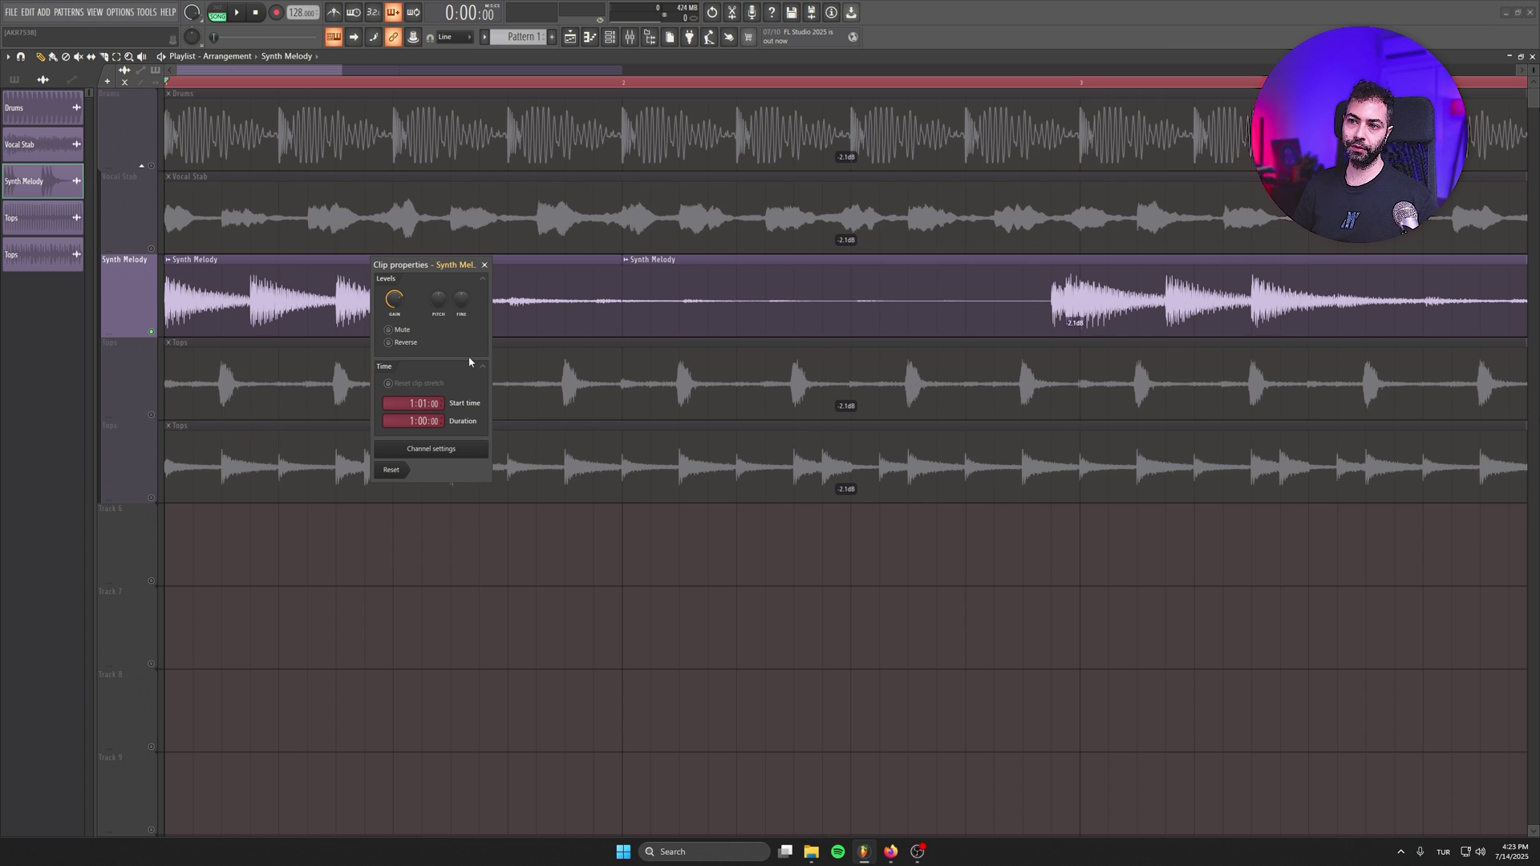
{"action": "left_click_drag", "start_coordinate": [437, 313], "coordinate": [440, 251]}
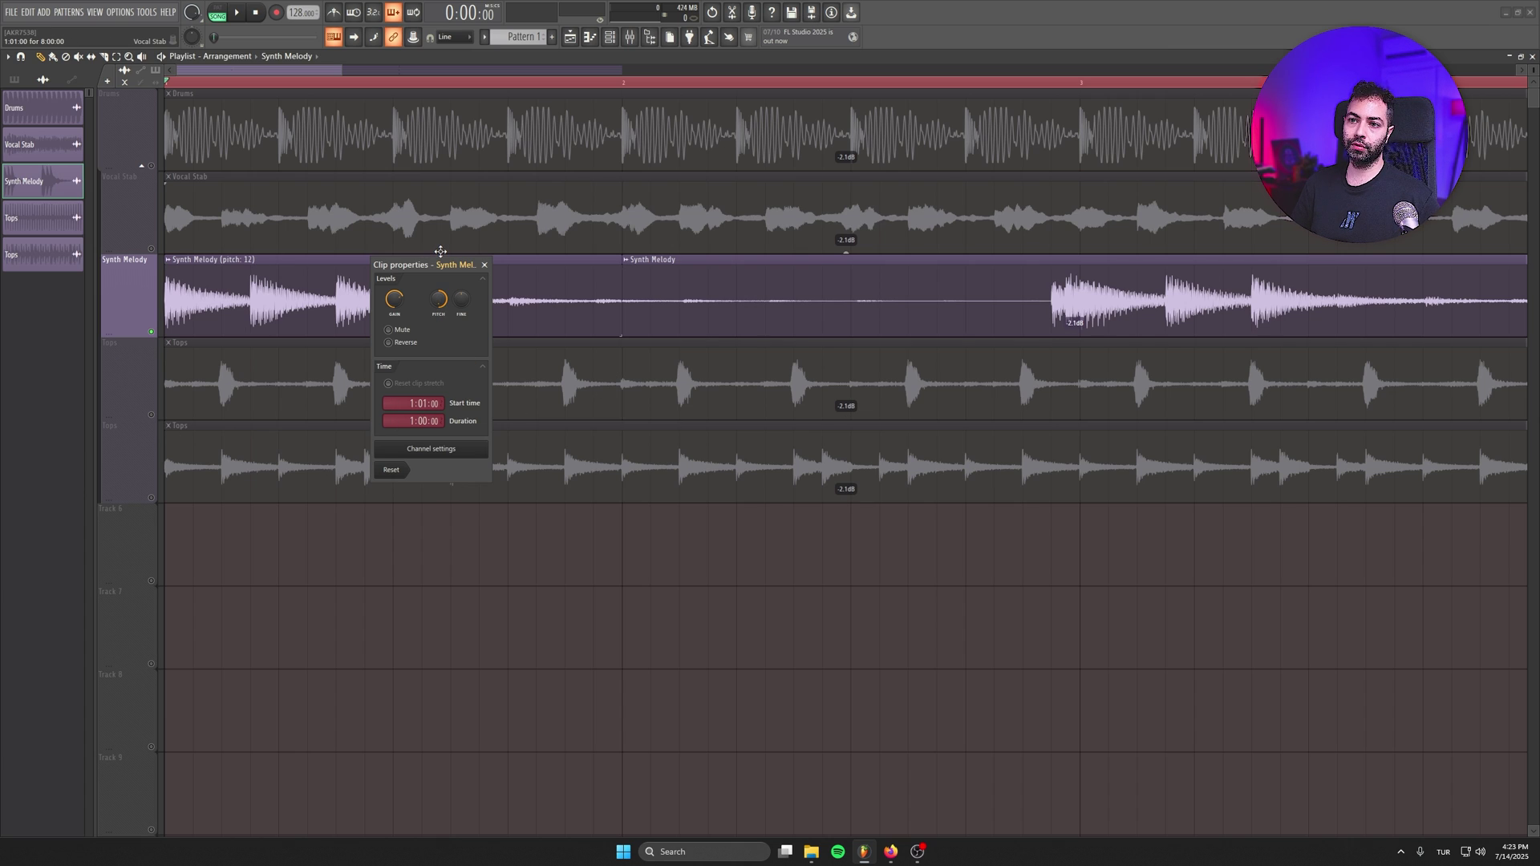
{"action": "left_click", "coordinate": [388, 342]}
{"action": "left_click", "coordinate": [484, 265]}
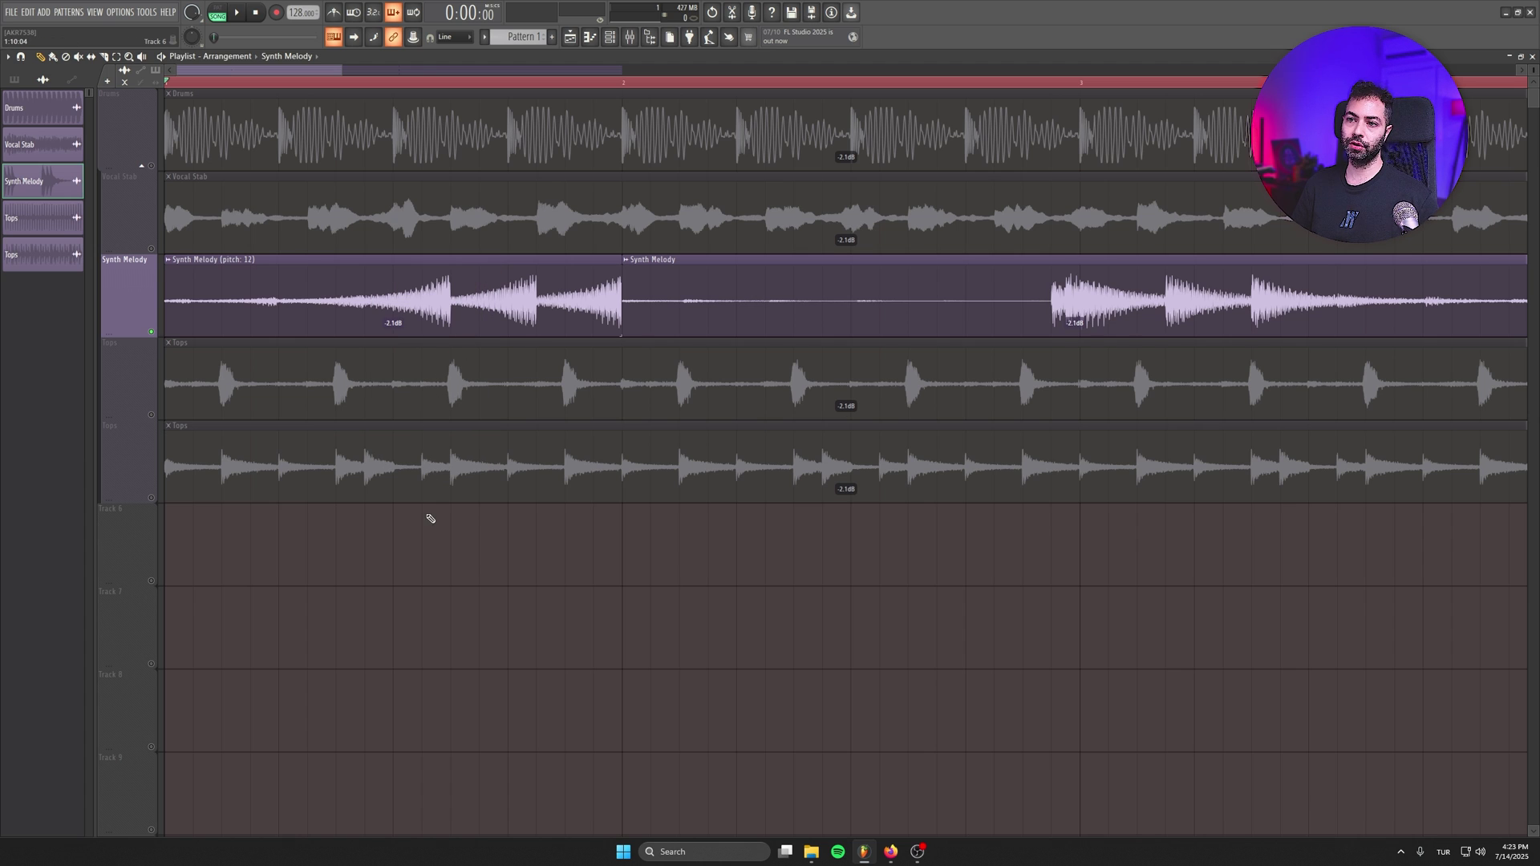
- Unmute the Drums track, play back the edited Synth Melody clips and clear the clip selection
{"action": "scroll", "coordinate": [343, 343], "scroll_direction": "down", "scroll_amount": 3}
{"action": "left_click_drag", "start_coordinate": [355, 321], "coordinate": [757, 304]}
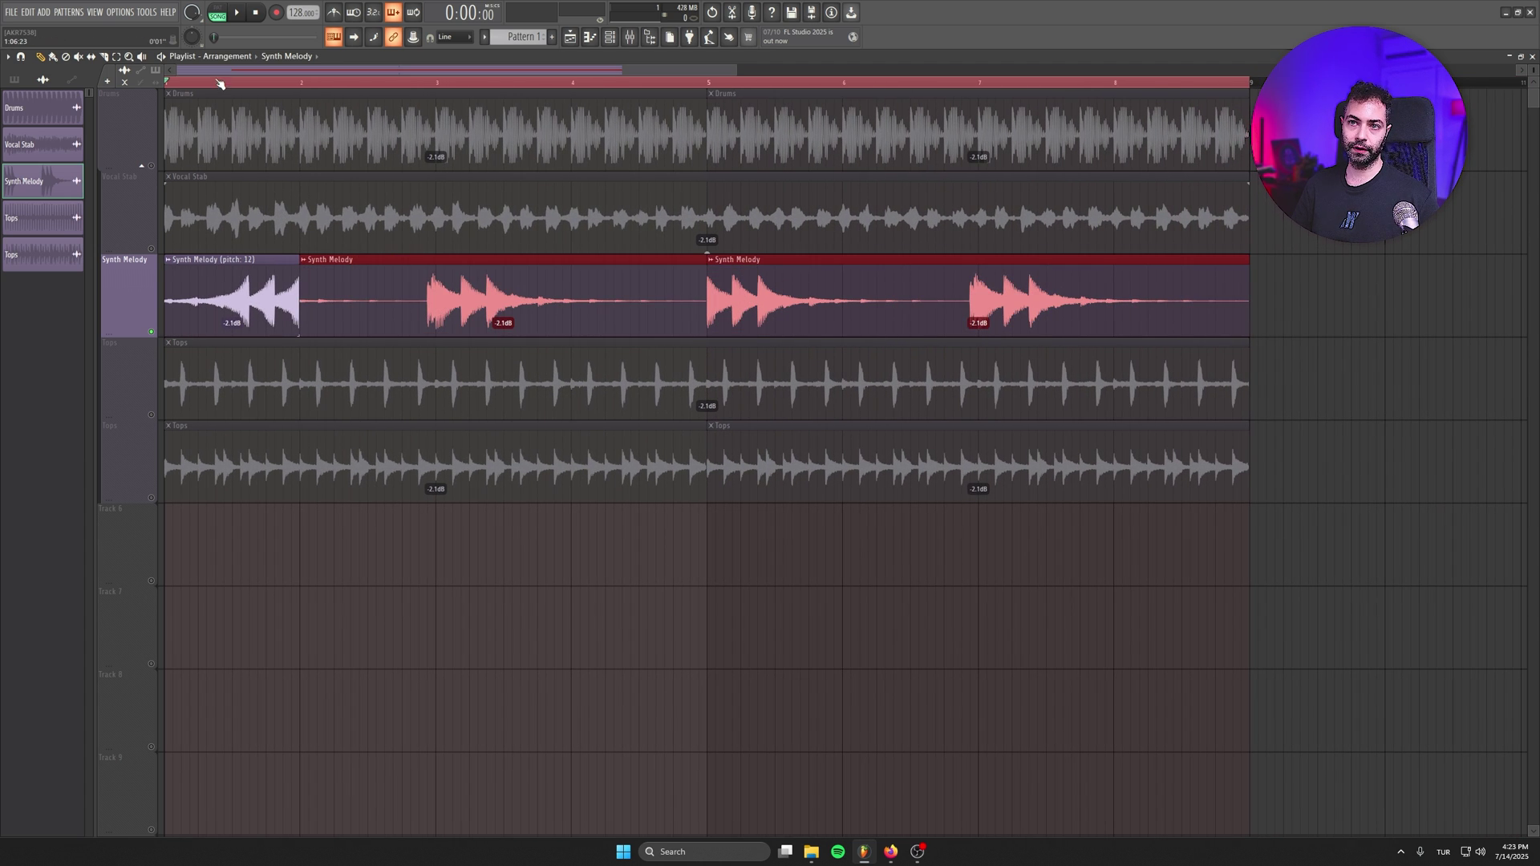
{"action": "key", "text": "space"}
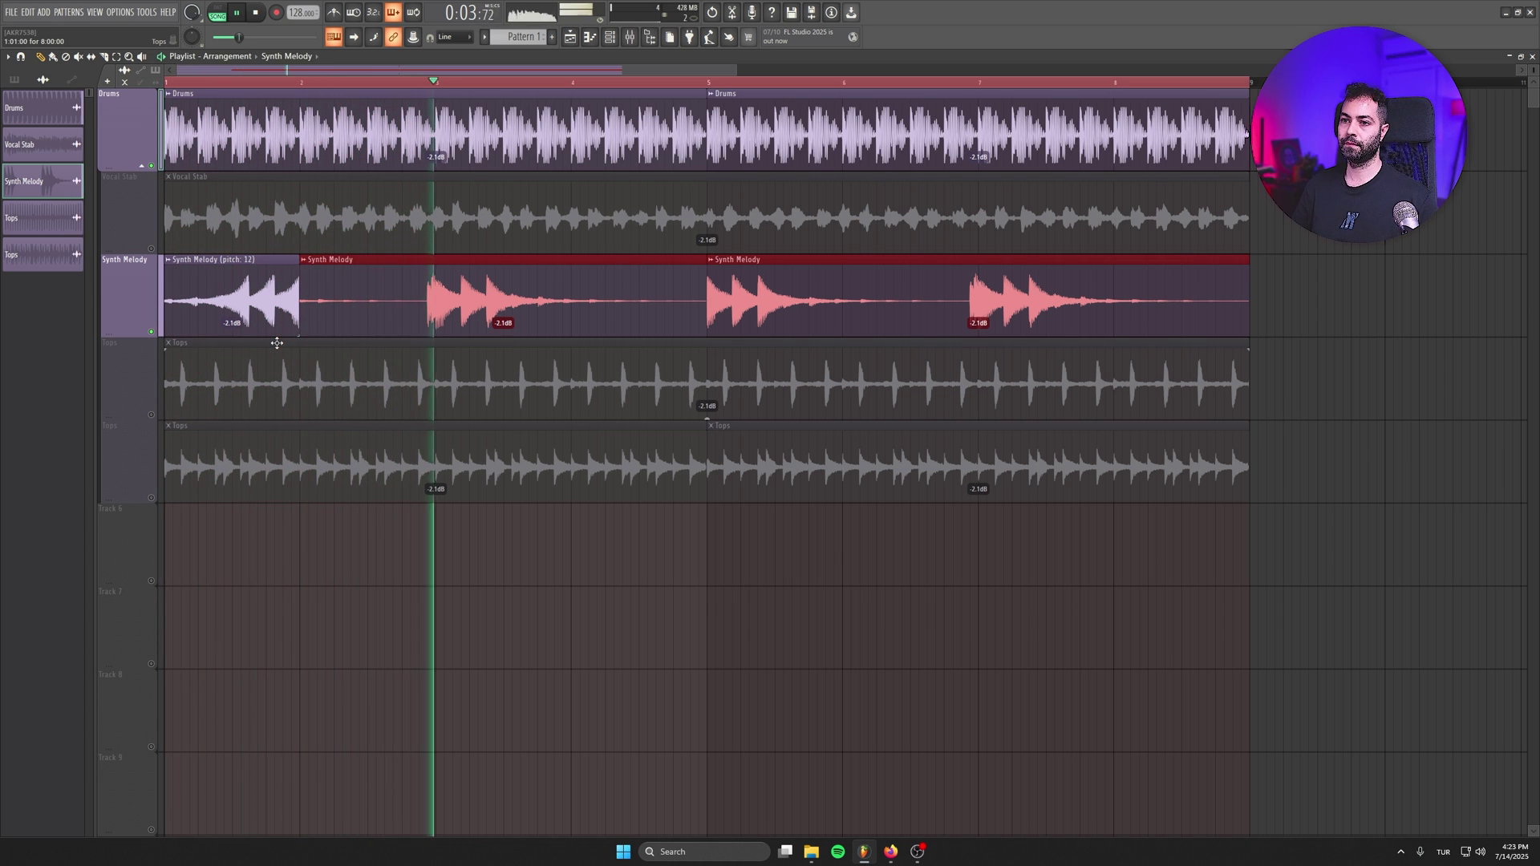
{"action": "left_click", "coordinate": [936, 585]}
{"action": "key", "text": "space"}
- Slice the second Synth Melody clip at bar 6 and return to the Draw tool
{"action": "key", "text": "c"}
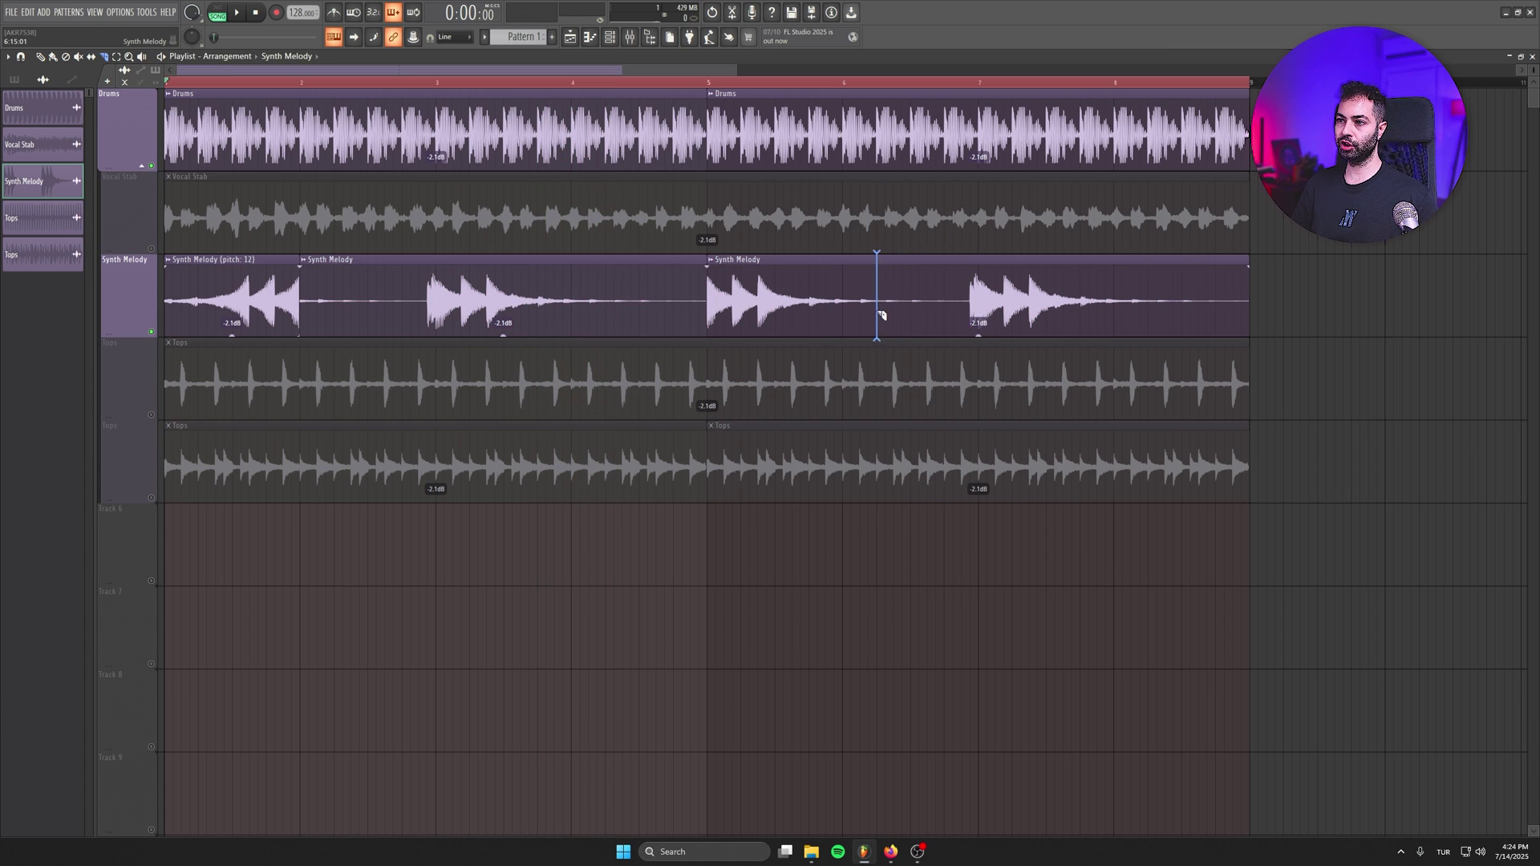
{"action": "left_click", "coordinate": [843, 316]}
{"action": "left_click", "coordinate": [40, 56]}
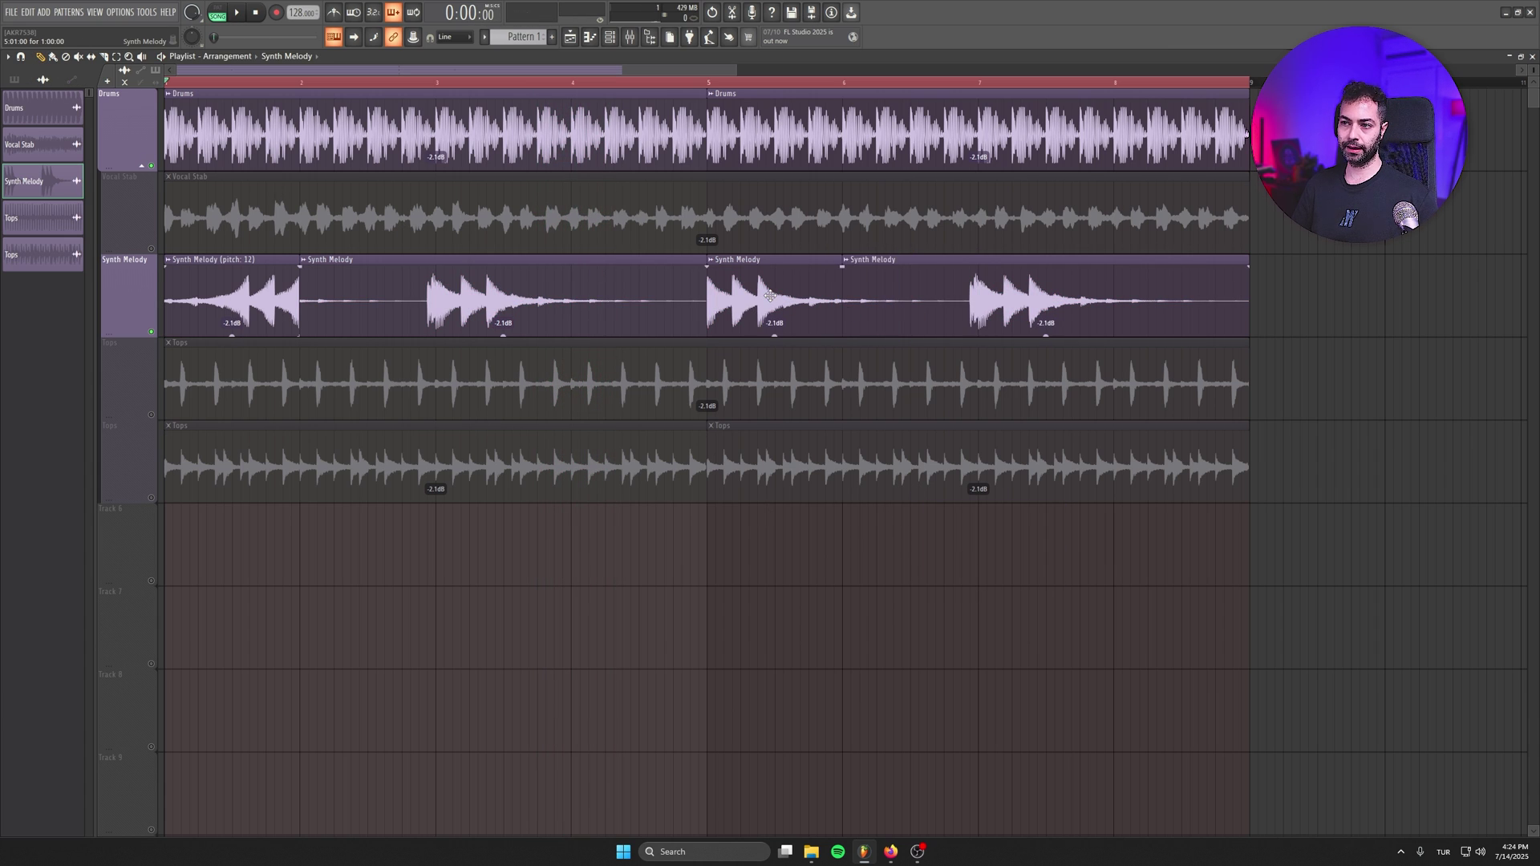
- Reverse the Synth Melody slice starting at bar 5 and set its pitch to 1 semitone in its clip properties
{"action": "double_click", "coordinate": [769, 296]}
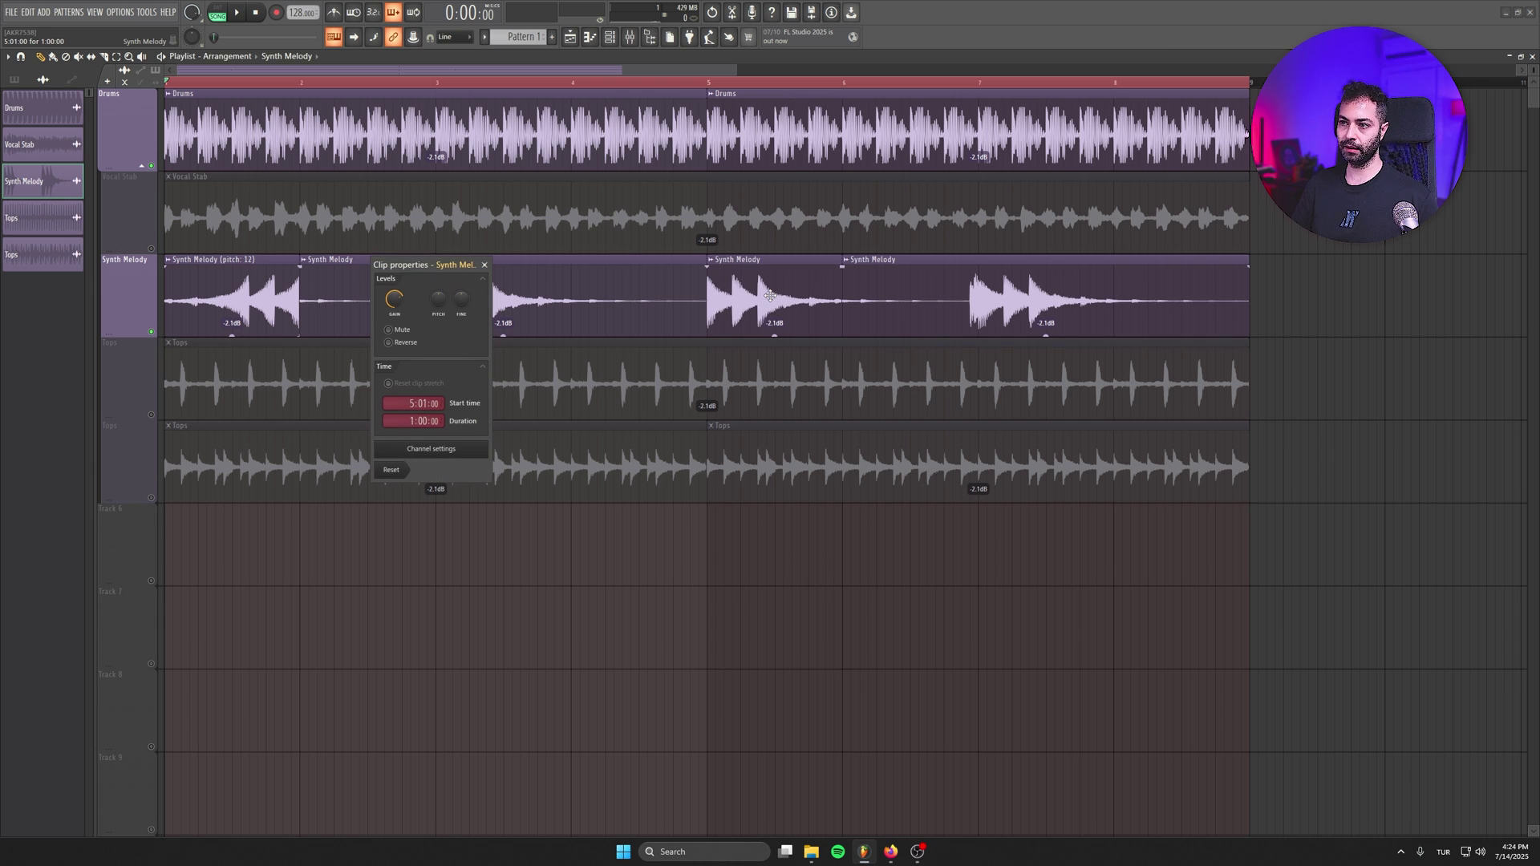
{"action": "left_click", "coordinate": [411, 344]}
{"action": "mouse_move", "coordinate": [441, 303]}
{"action": "left_mouse_down"}
{"action": "mouse_move", "coordinate": [440, 264]}
{"action": "mouse_move", "coordinate": [440, 312]}
{"action": "left_mouse_up"}
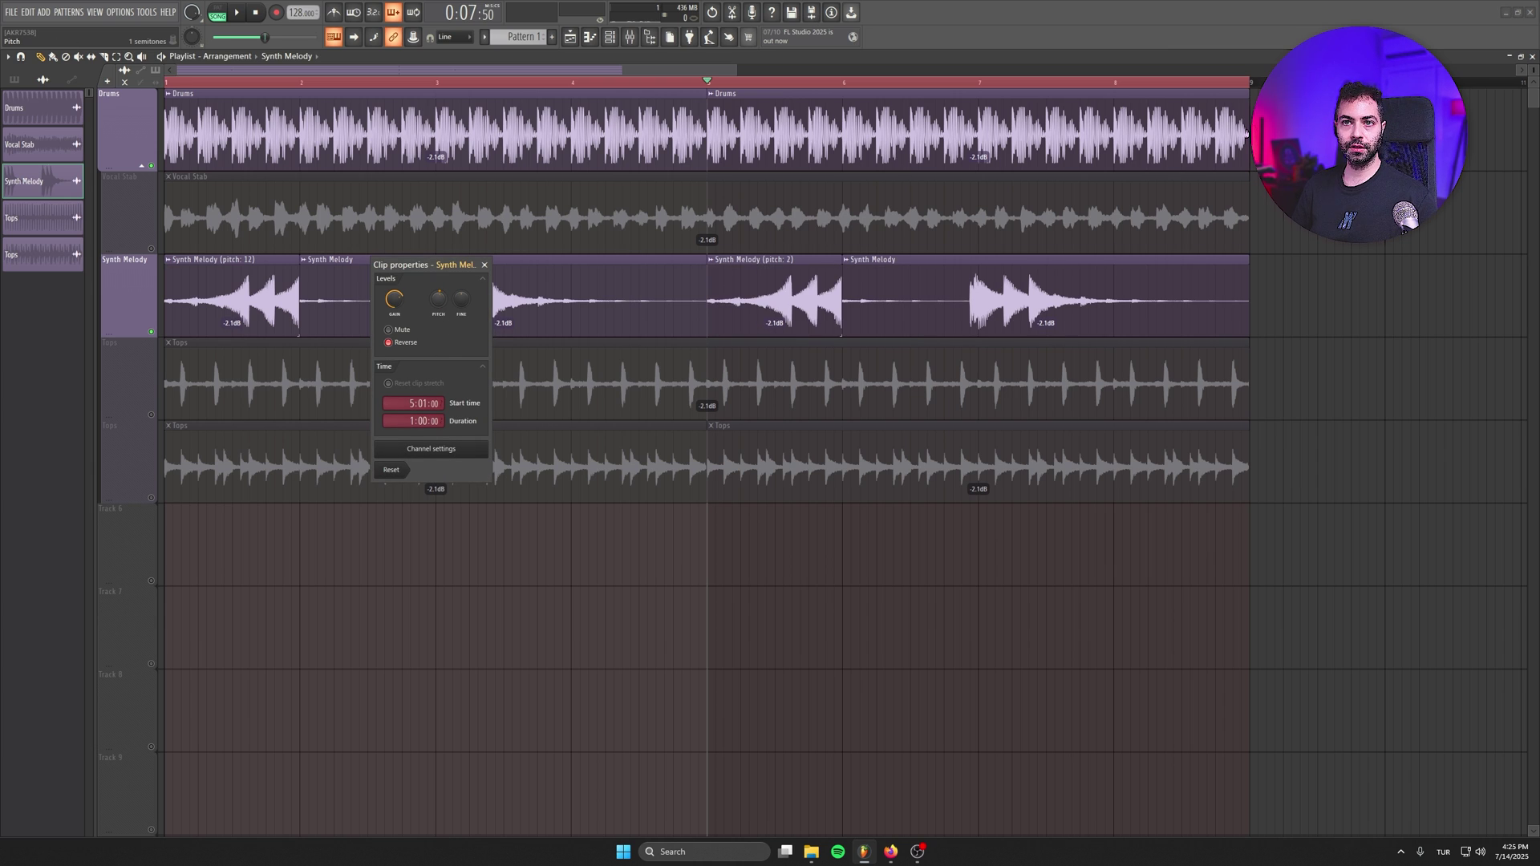
{"action": "left_click", "coordinate": [483, 265]}
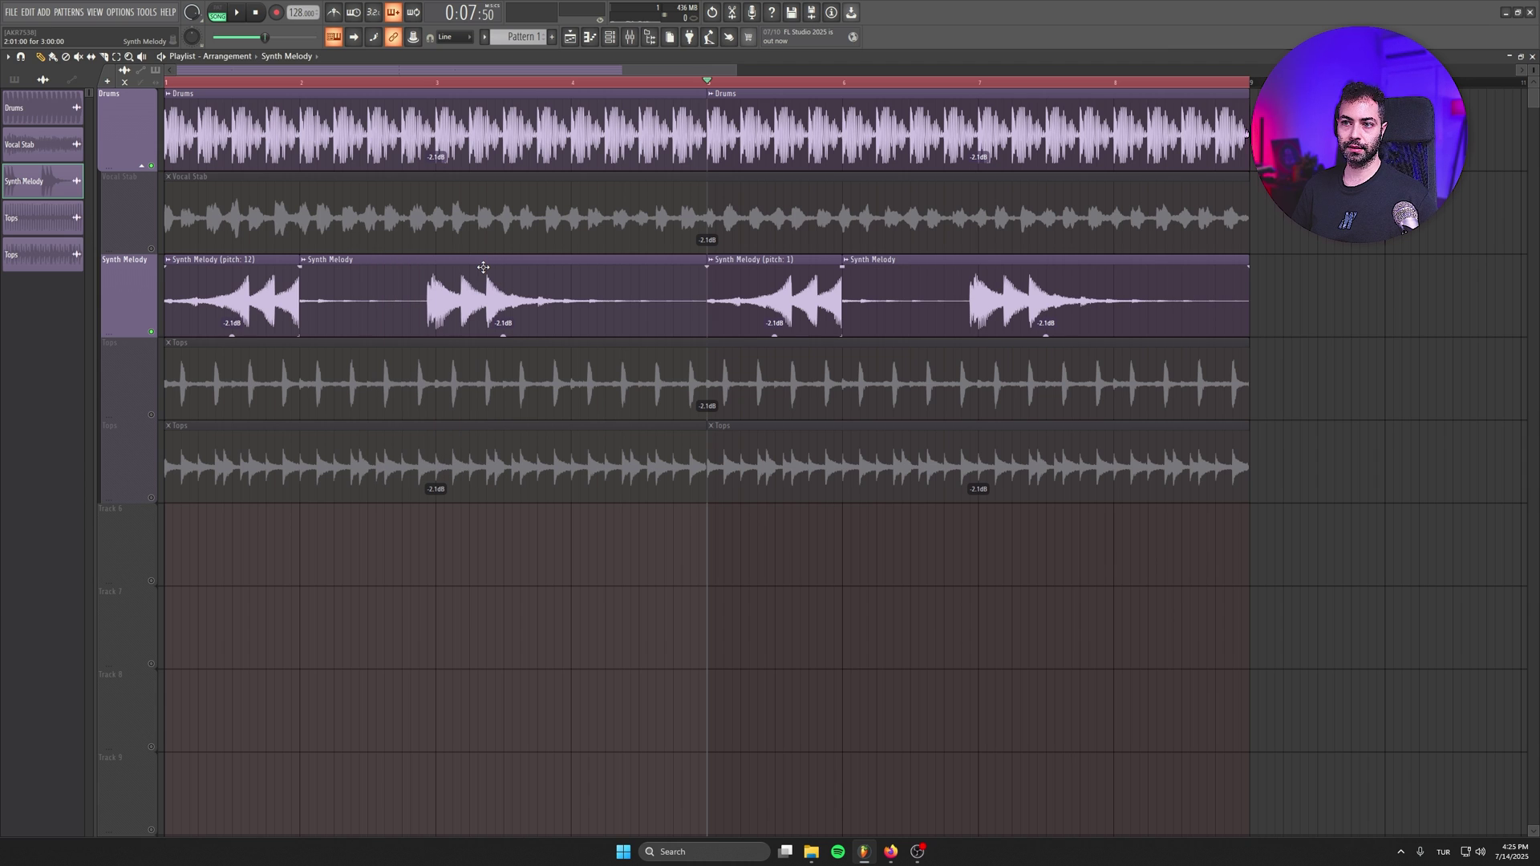
- Play back the reversed slice at bar 5 and stretch its end to bar 7, crossfading it with the following clip
{"action": "key", "text": "space"}
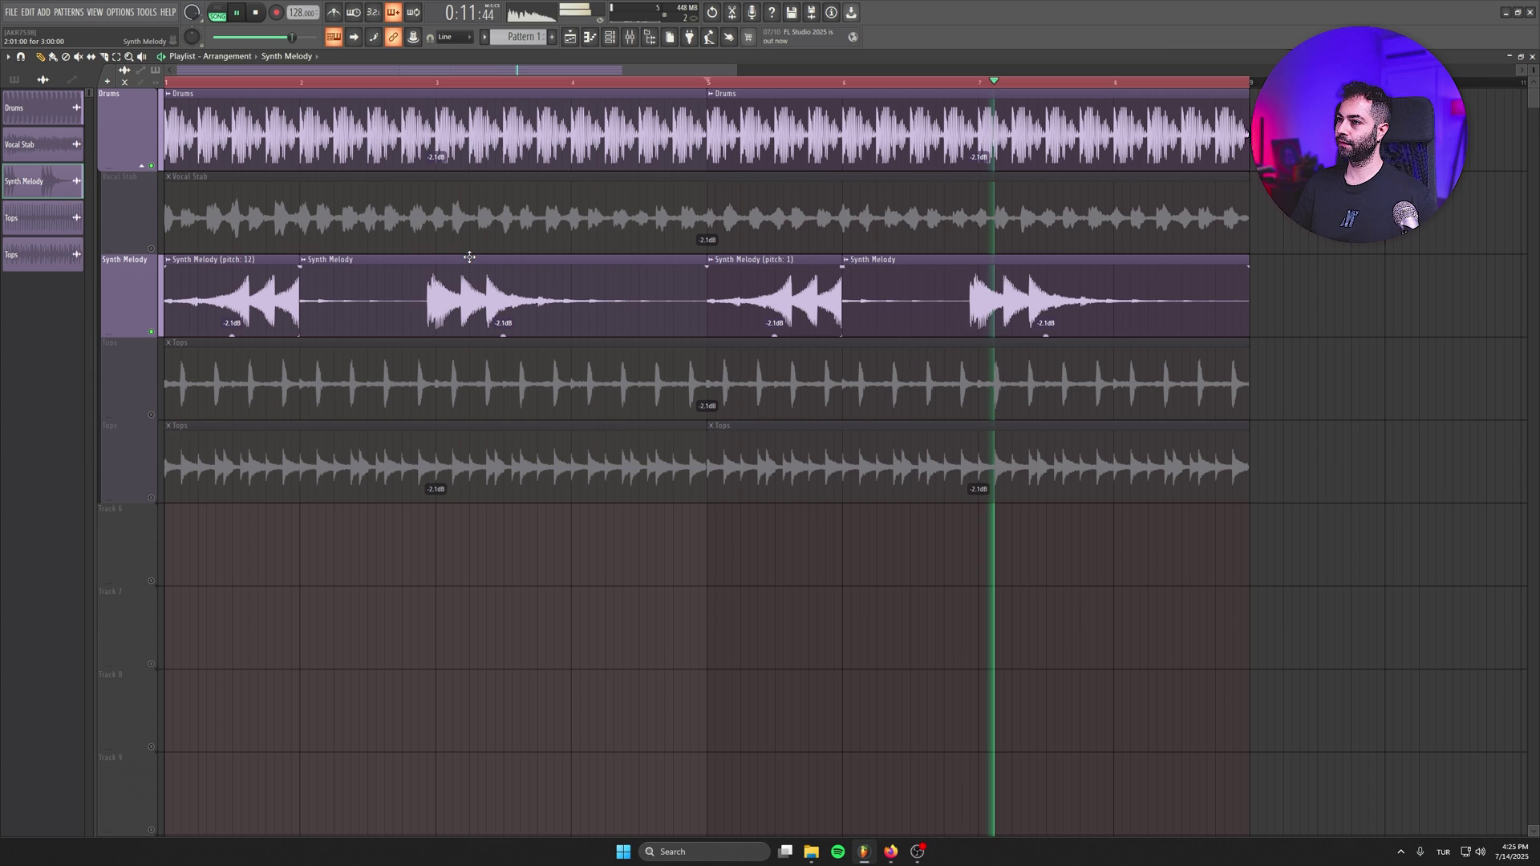
{"action": "key", "text": "space"}
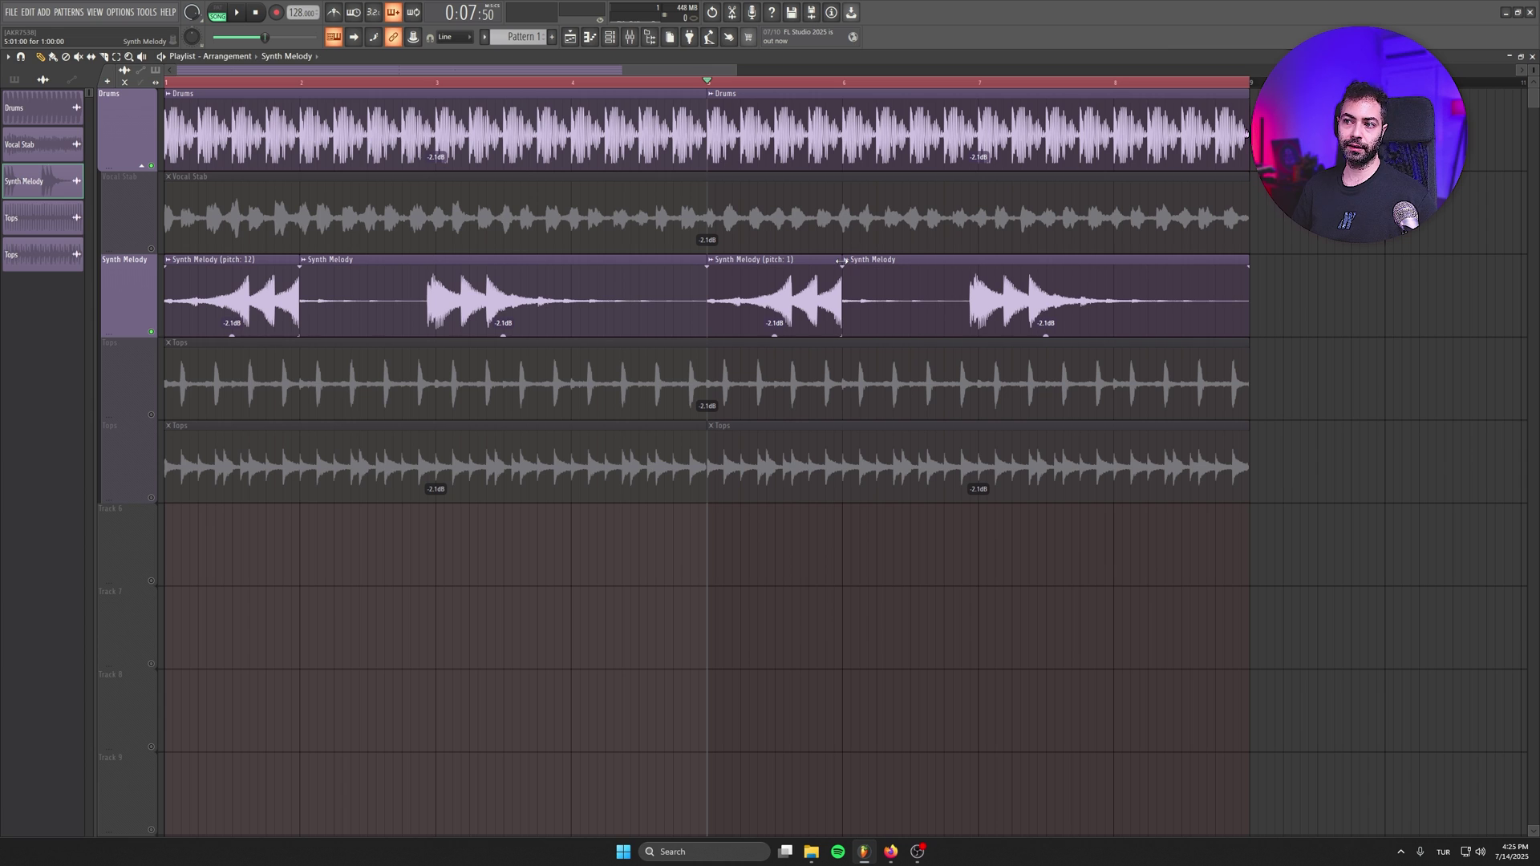
{"action": "left_click_drag", "start_coordinate": [841, 260], "coordinate": [977, 264]}
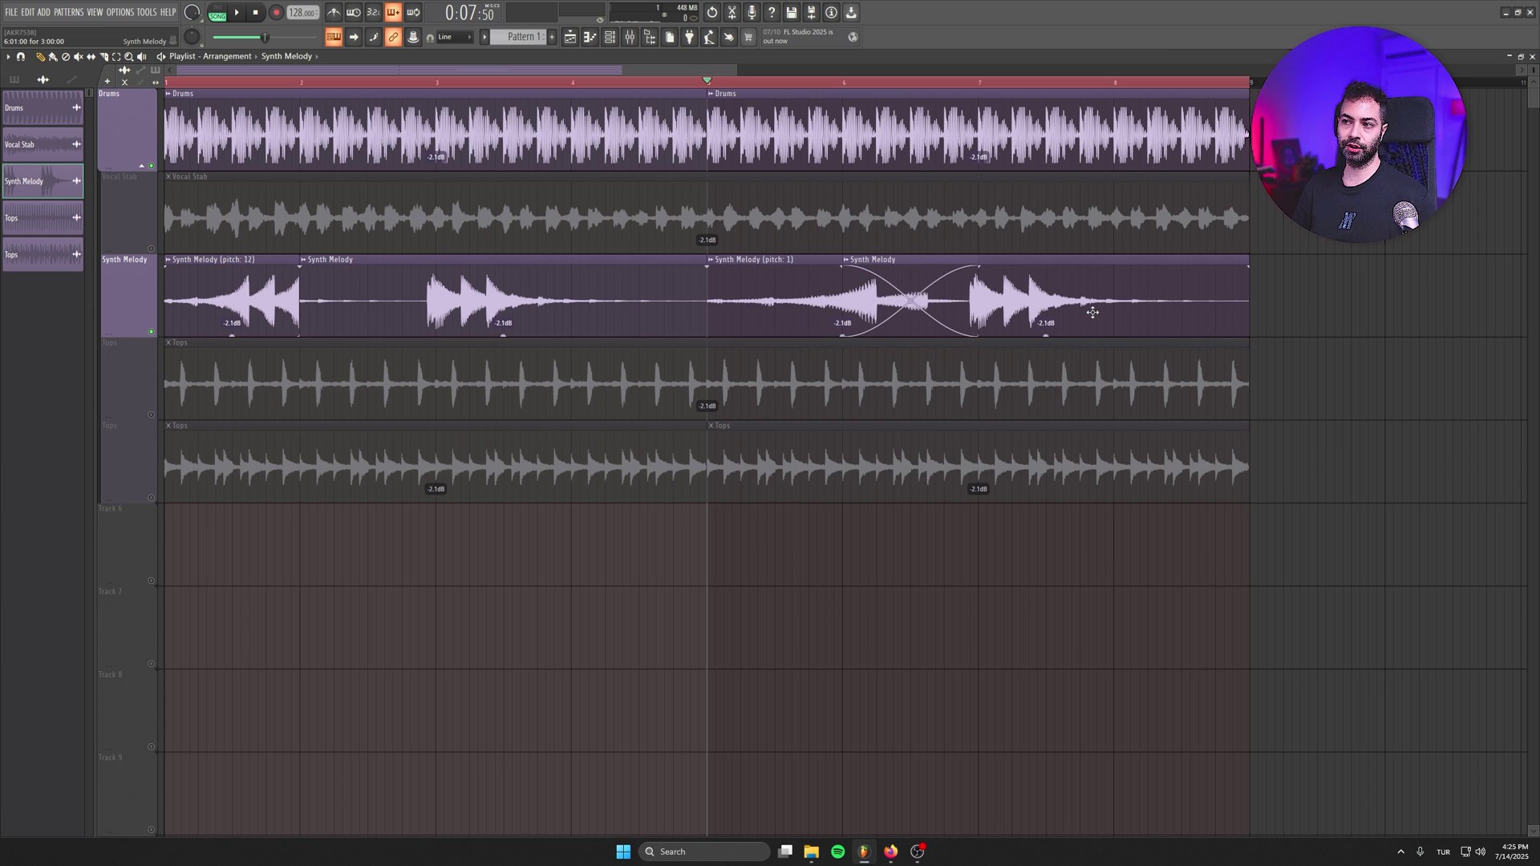
- Play the arrangement and unmute the lower Tops, Vocal Stab and upper Tops tracks
{"action": "key", "text": "space"}
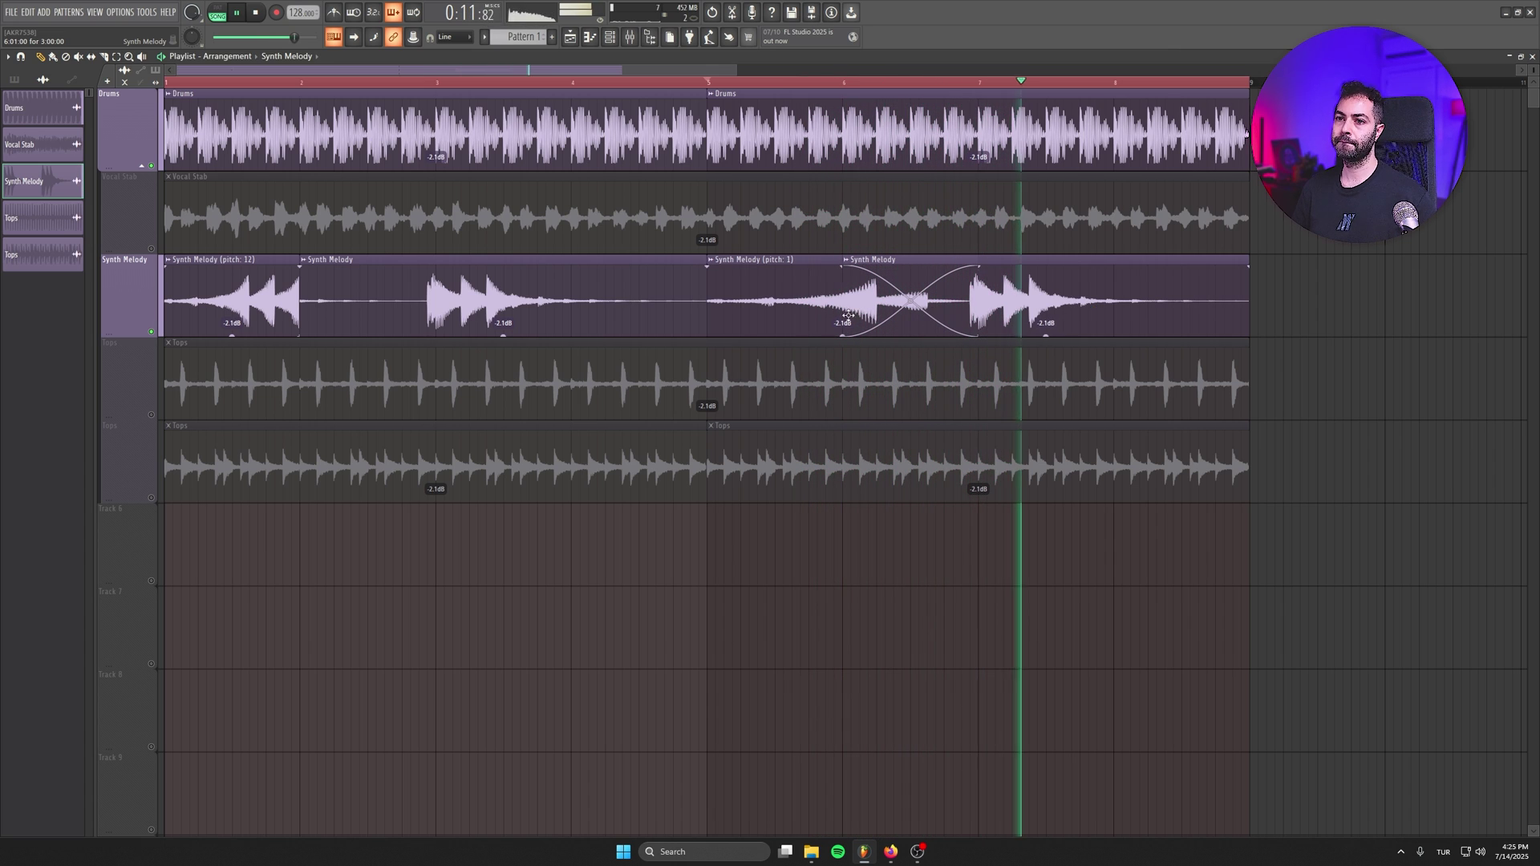
{"action": "left_click", "coordinate": [152, 498]}
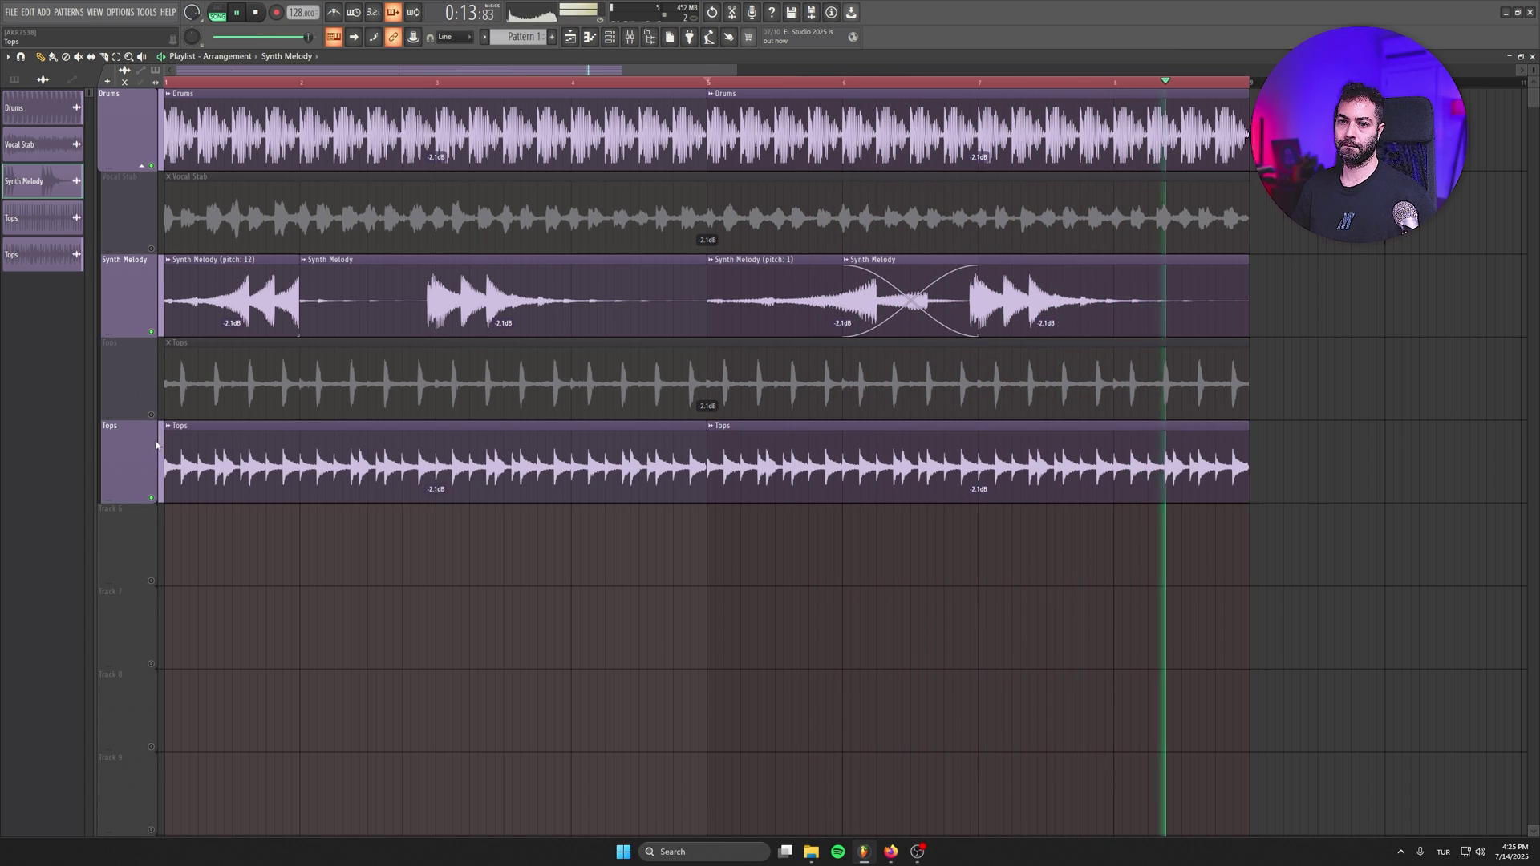
{"action": "left_click", "coordinate": [153, 250]}
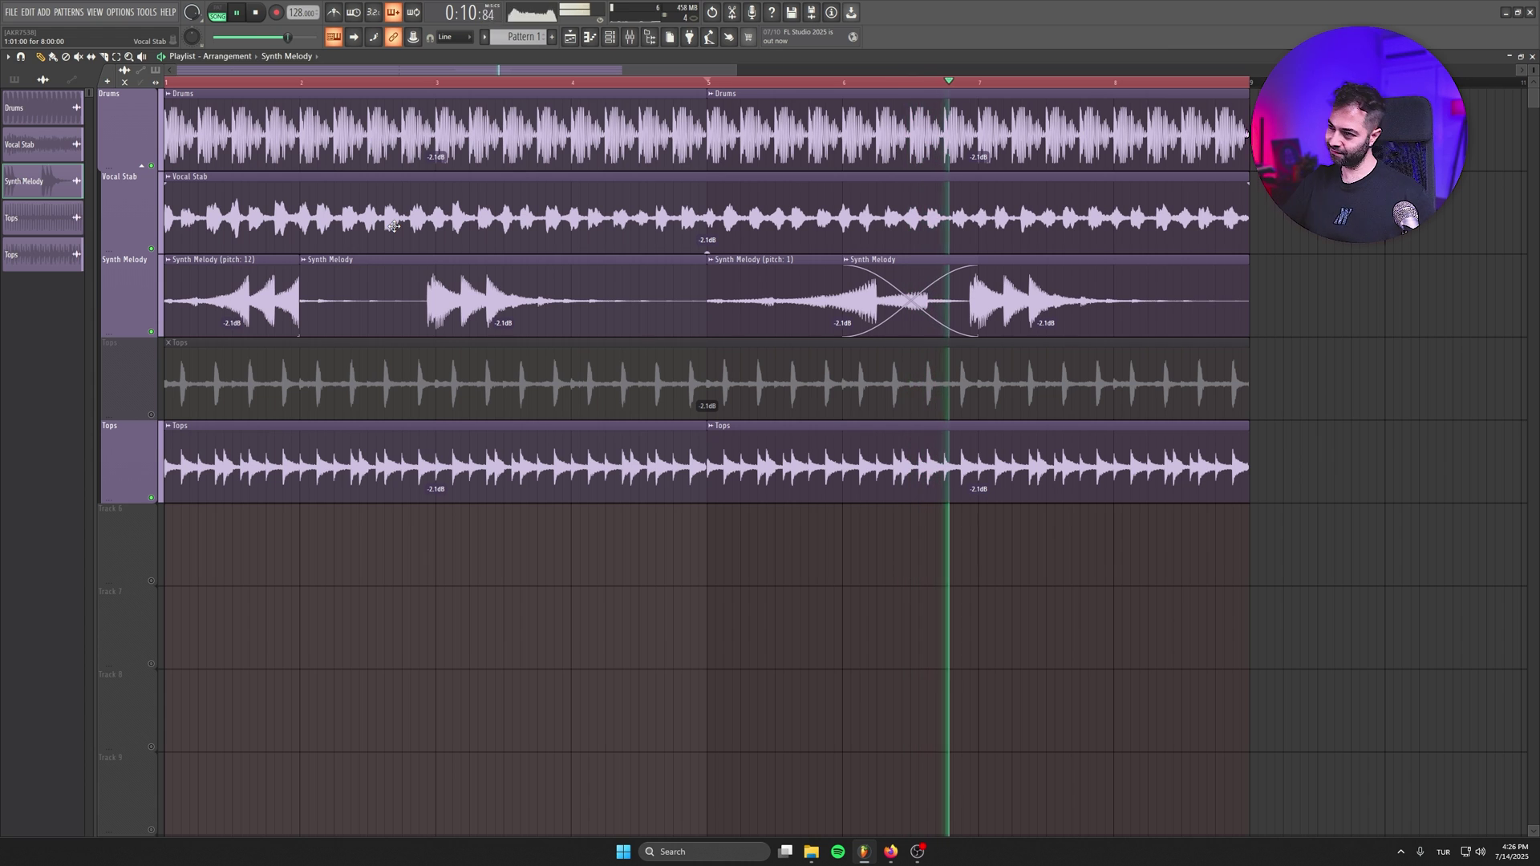
{"action": "left_click", "coordinate": [152, 414]}
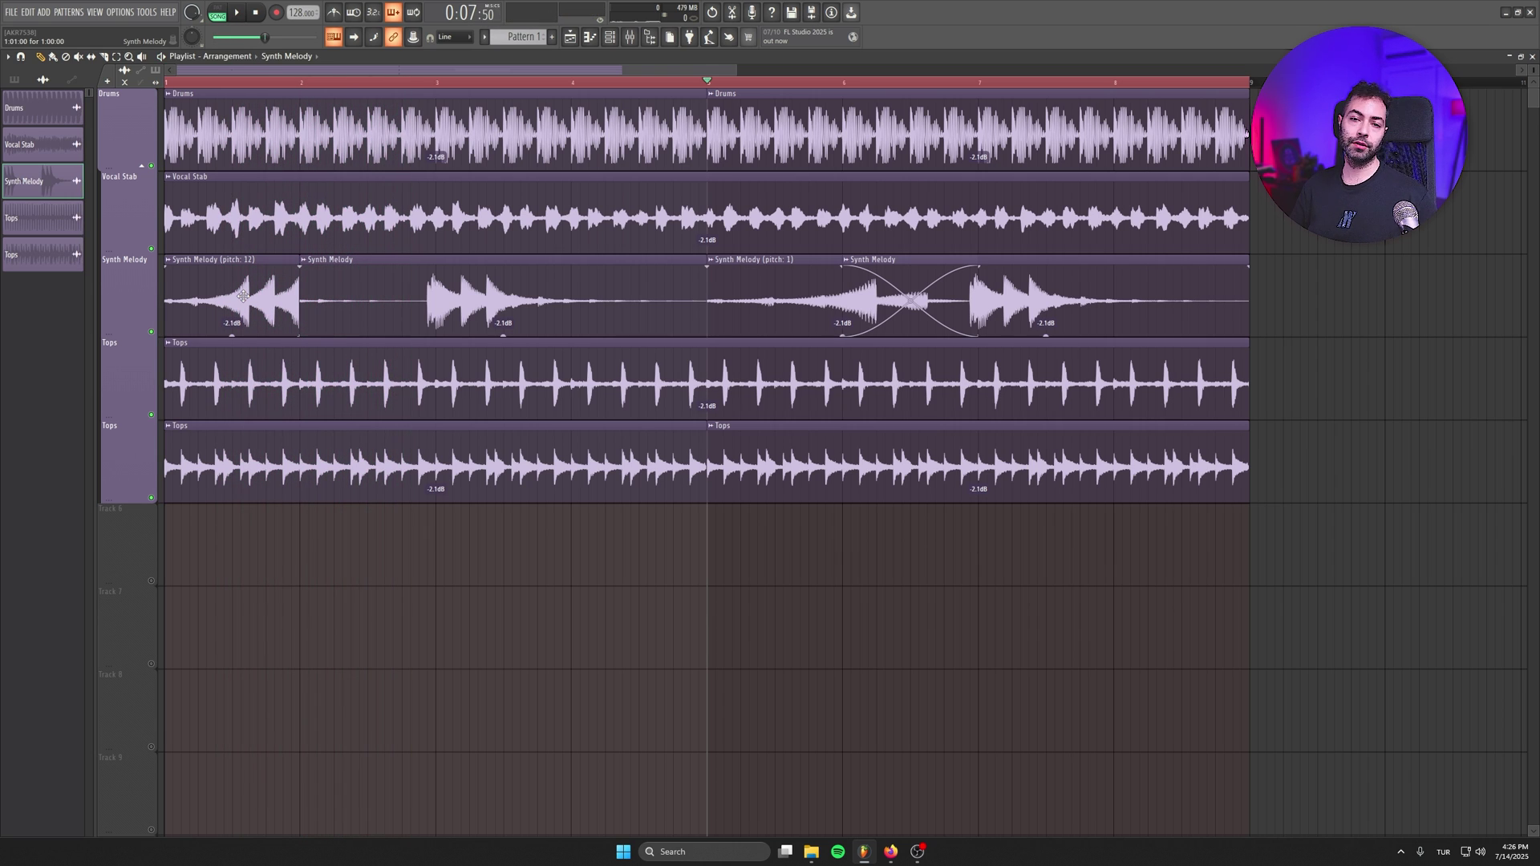
- Examine the stretch, pitch and reverse variants listed in the Synth Melody channel settings
{"action": "left_click_drag", "start_coordinate": [206, 257], "coordinate": [1134, 324]}
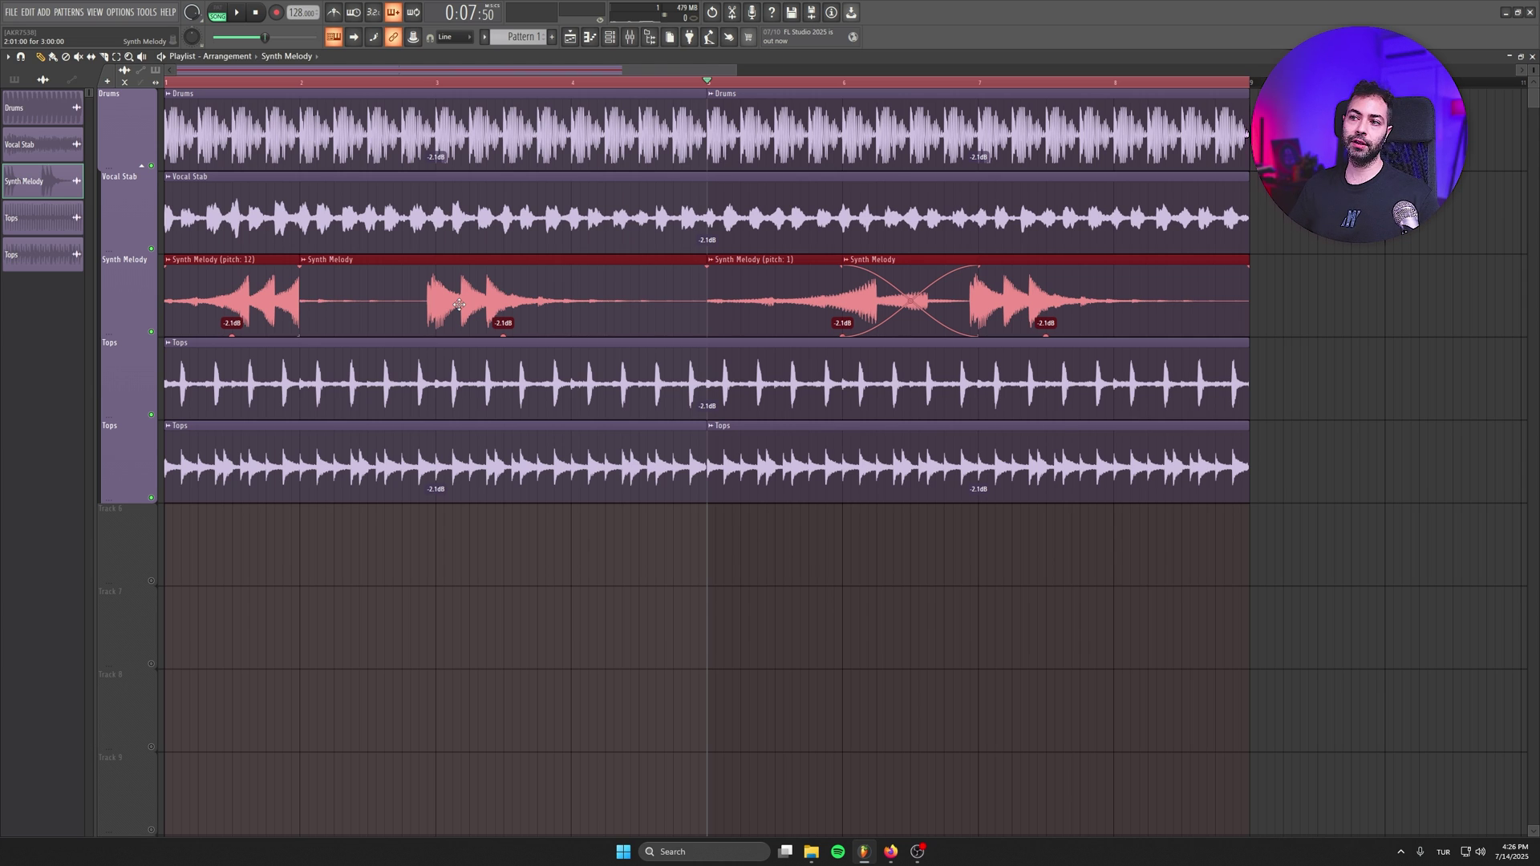
{"action": "double_click", "coordinate": [223, 284]}
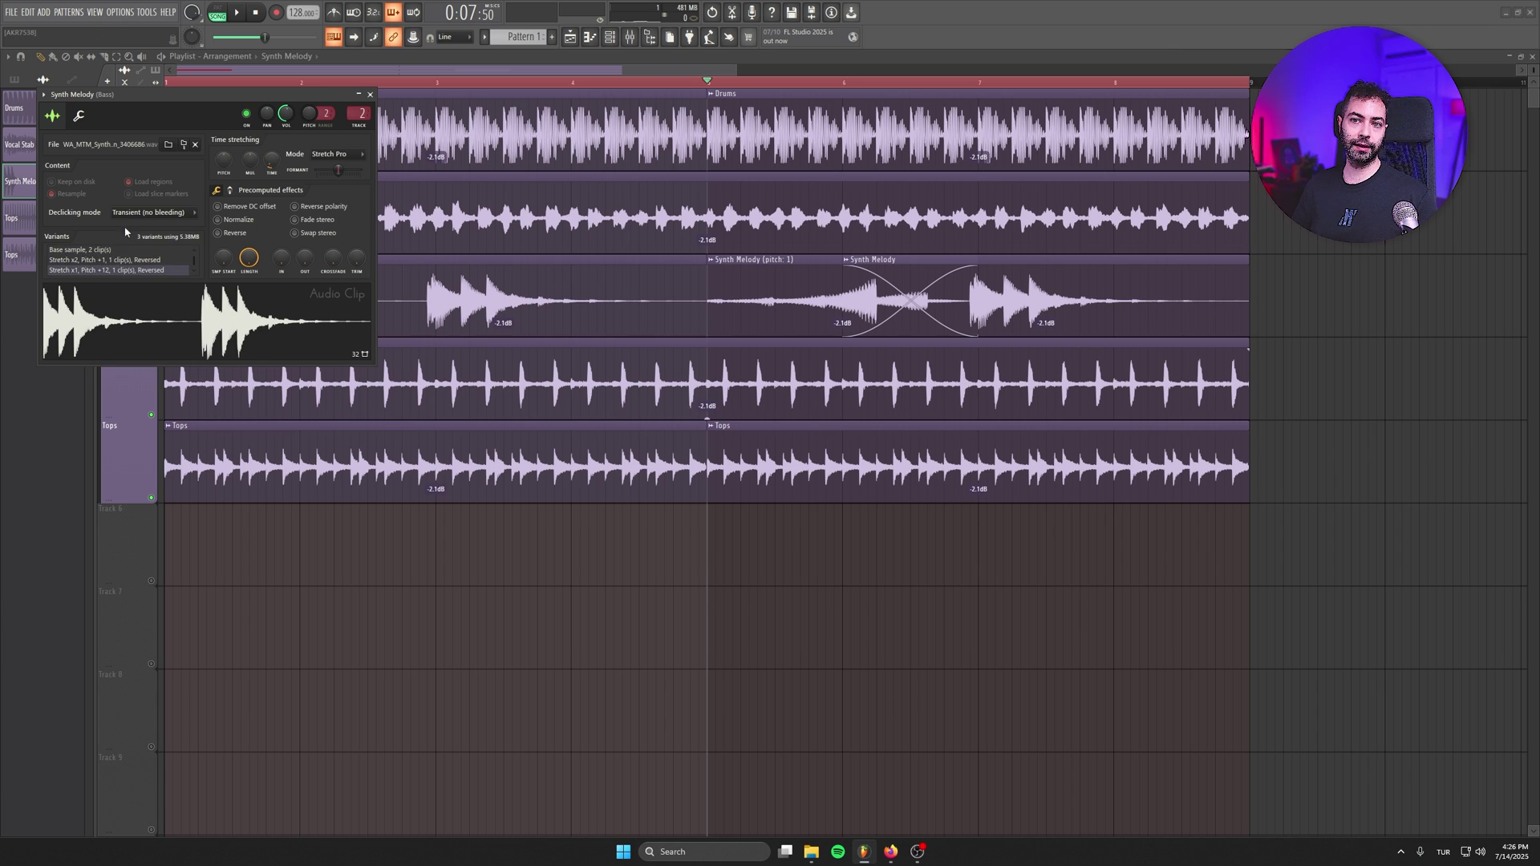
{"action": "left_click", "coordinate": [104, 270]}
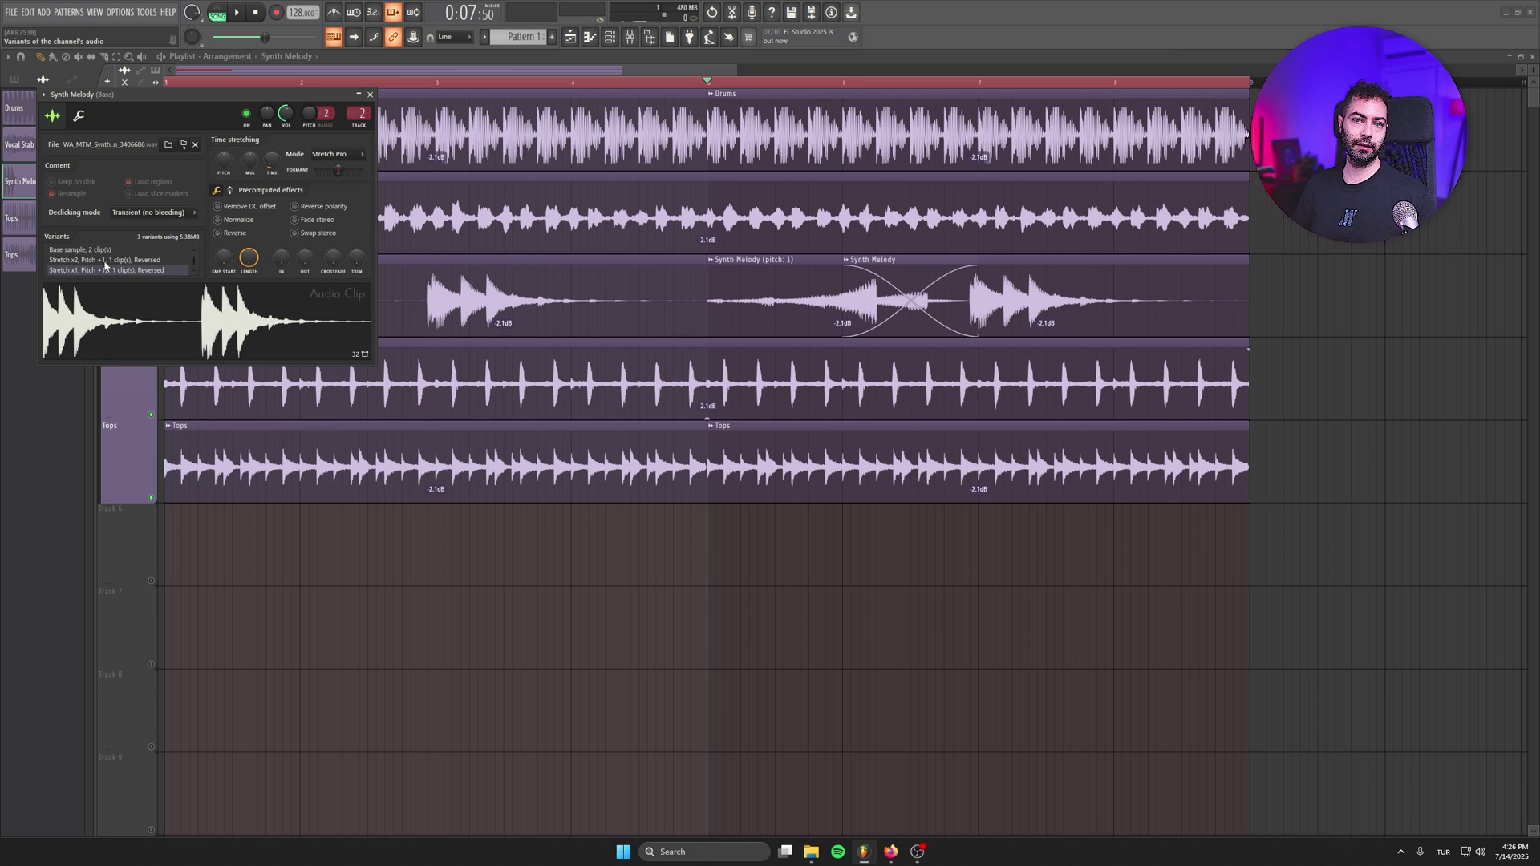
{"action": "left_click", "coordinate": [370, 96]}
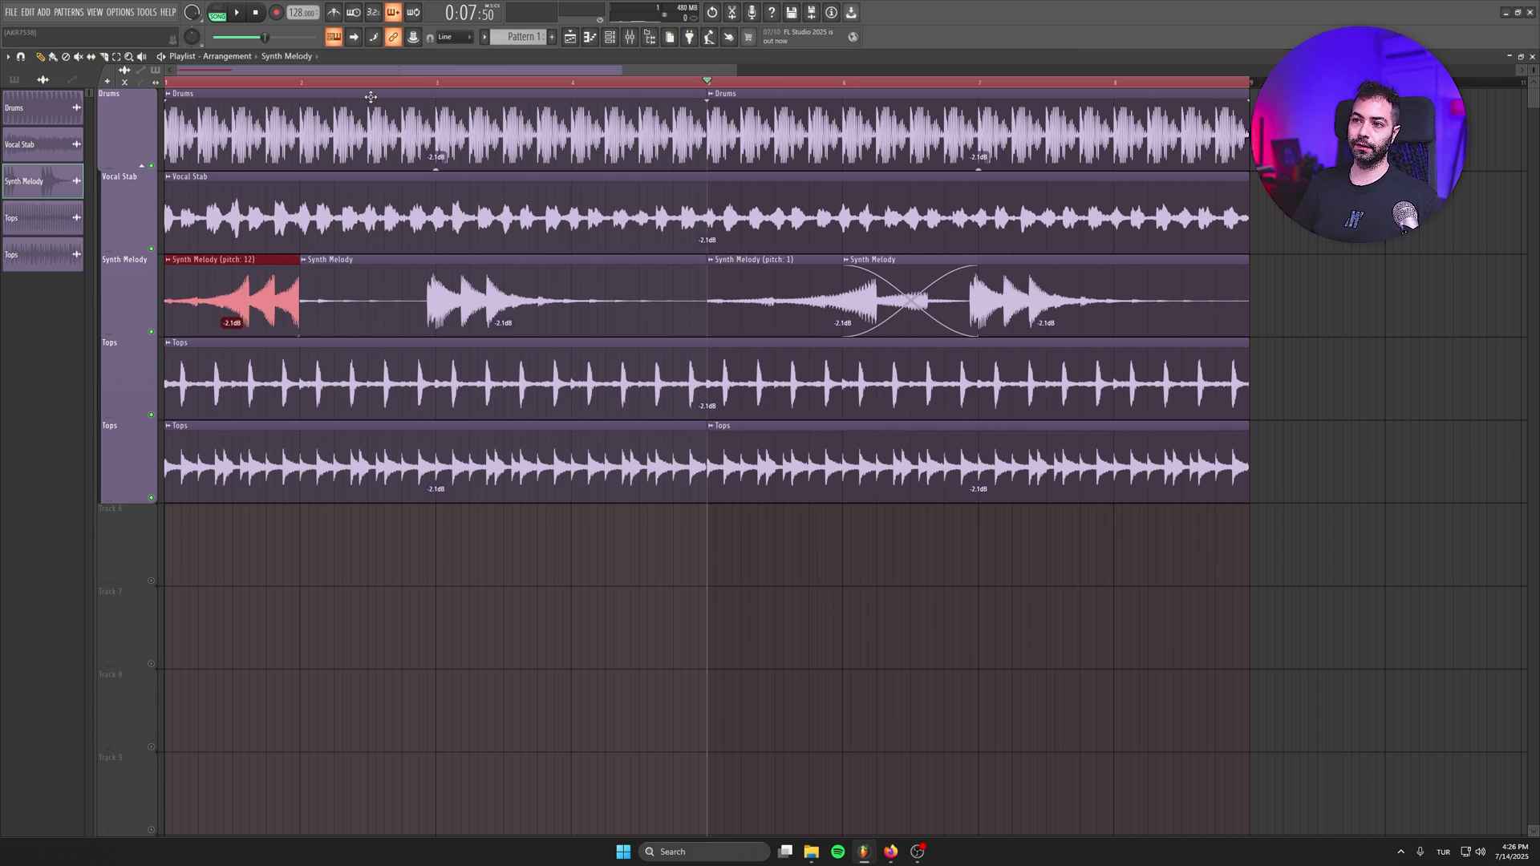
- Open the Gopher assistant beside the playlist
{"action": "left_click", "coordinate": [815, 46]}
{"action": "left_click", "coordinate": [1514, 74]}
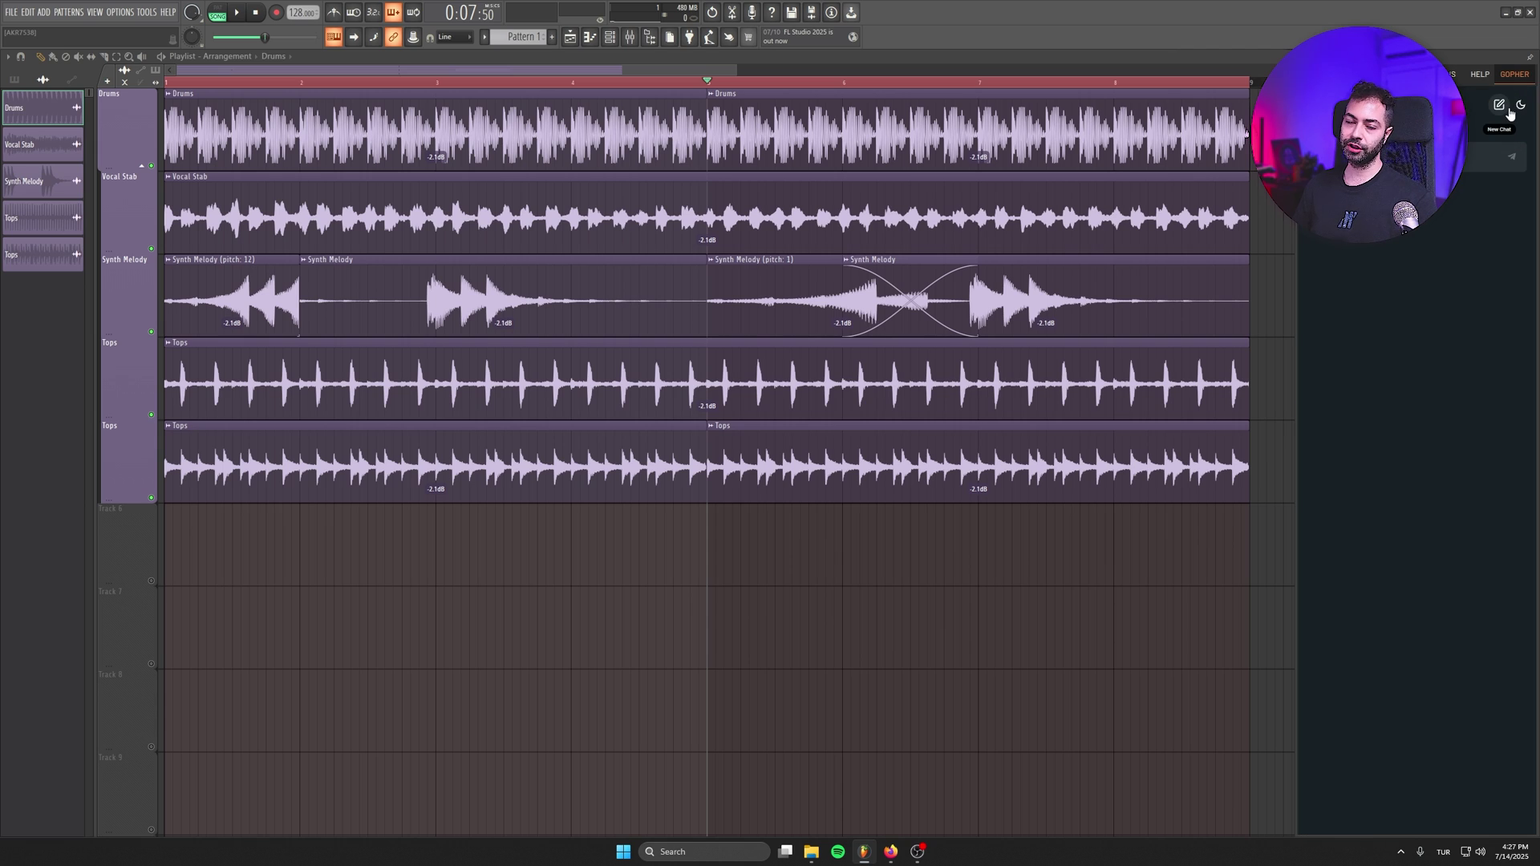
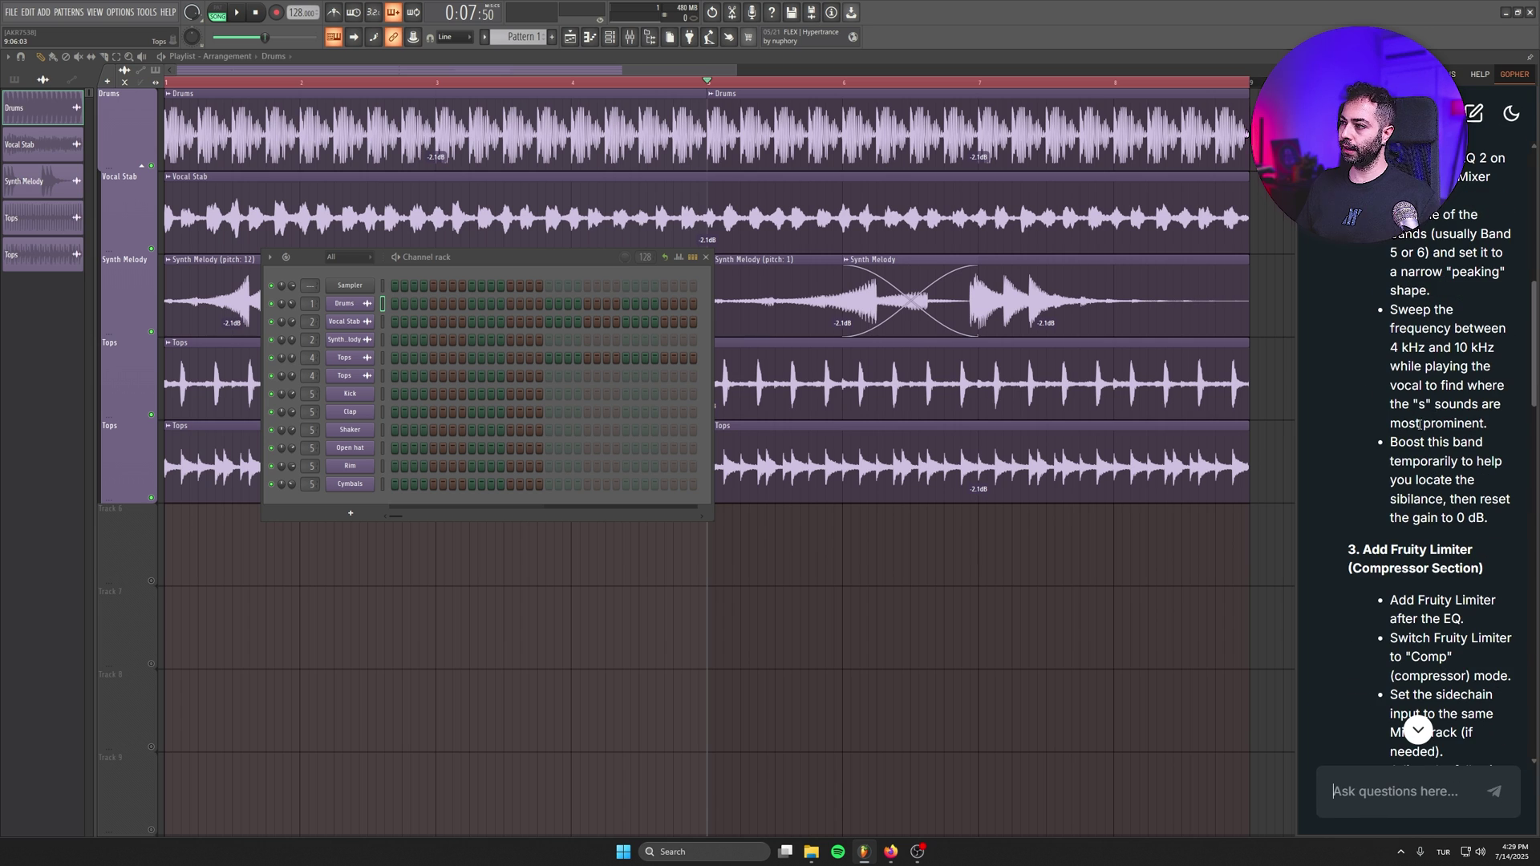
- Read Gopher's de-essing answer to its end and ask the follow-up "Can I do it with Patcher?"
{"action": "left_click_drag", "start_coordinate": [1534, 345], "coordinate": [1520, 736]}
{"action": "left_click", "coordinate": [1388, 789]}
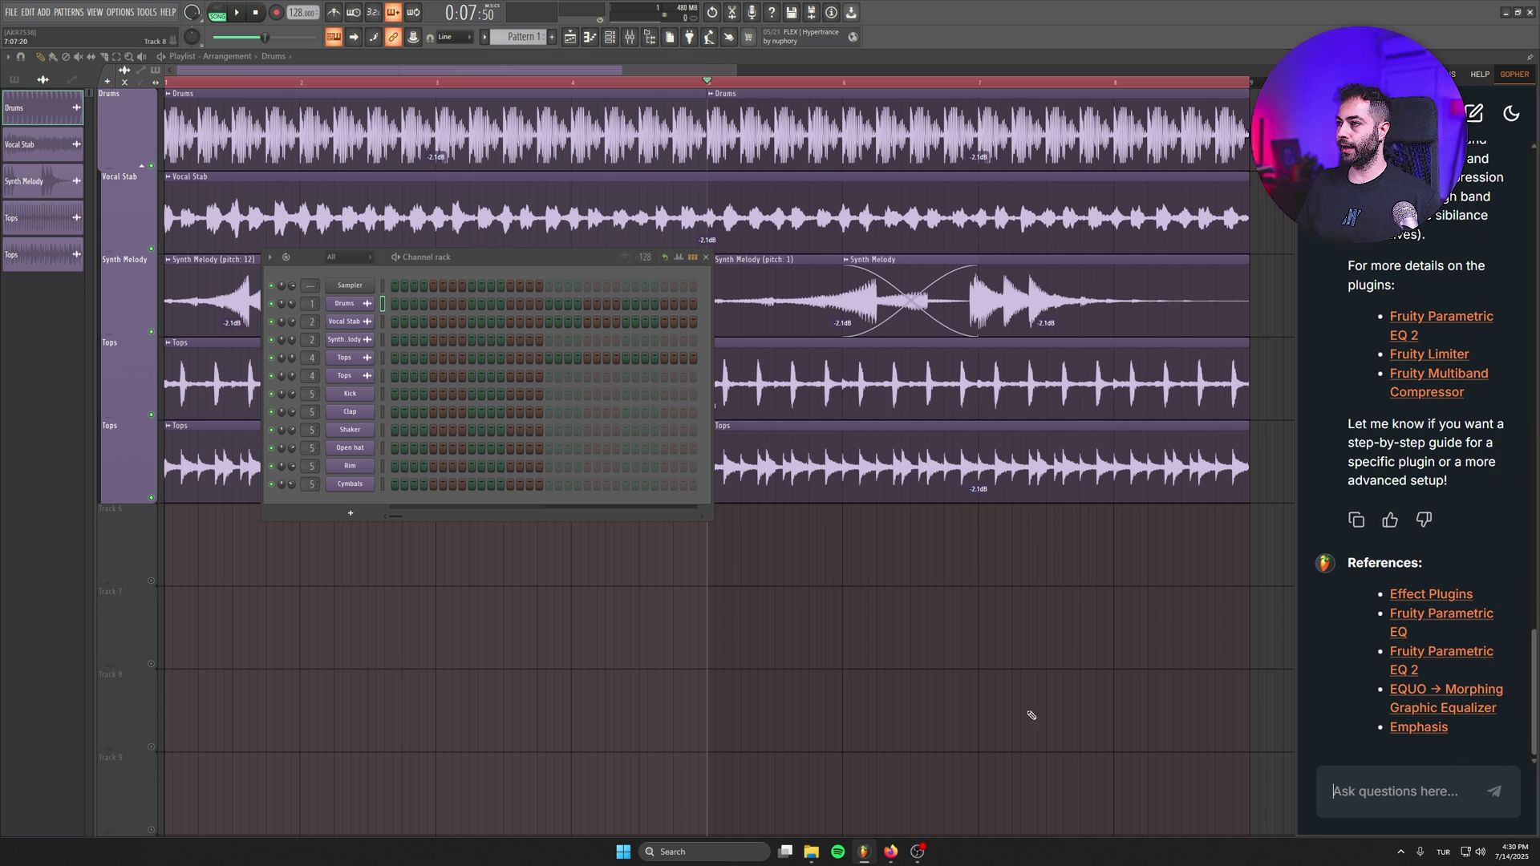
{"action": "type", "text": "Can I do it with Patcher?"}
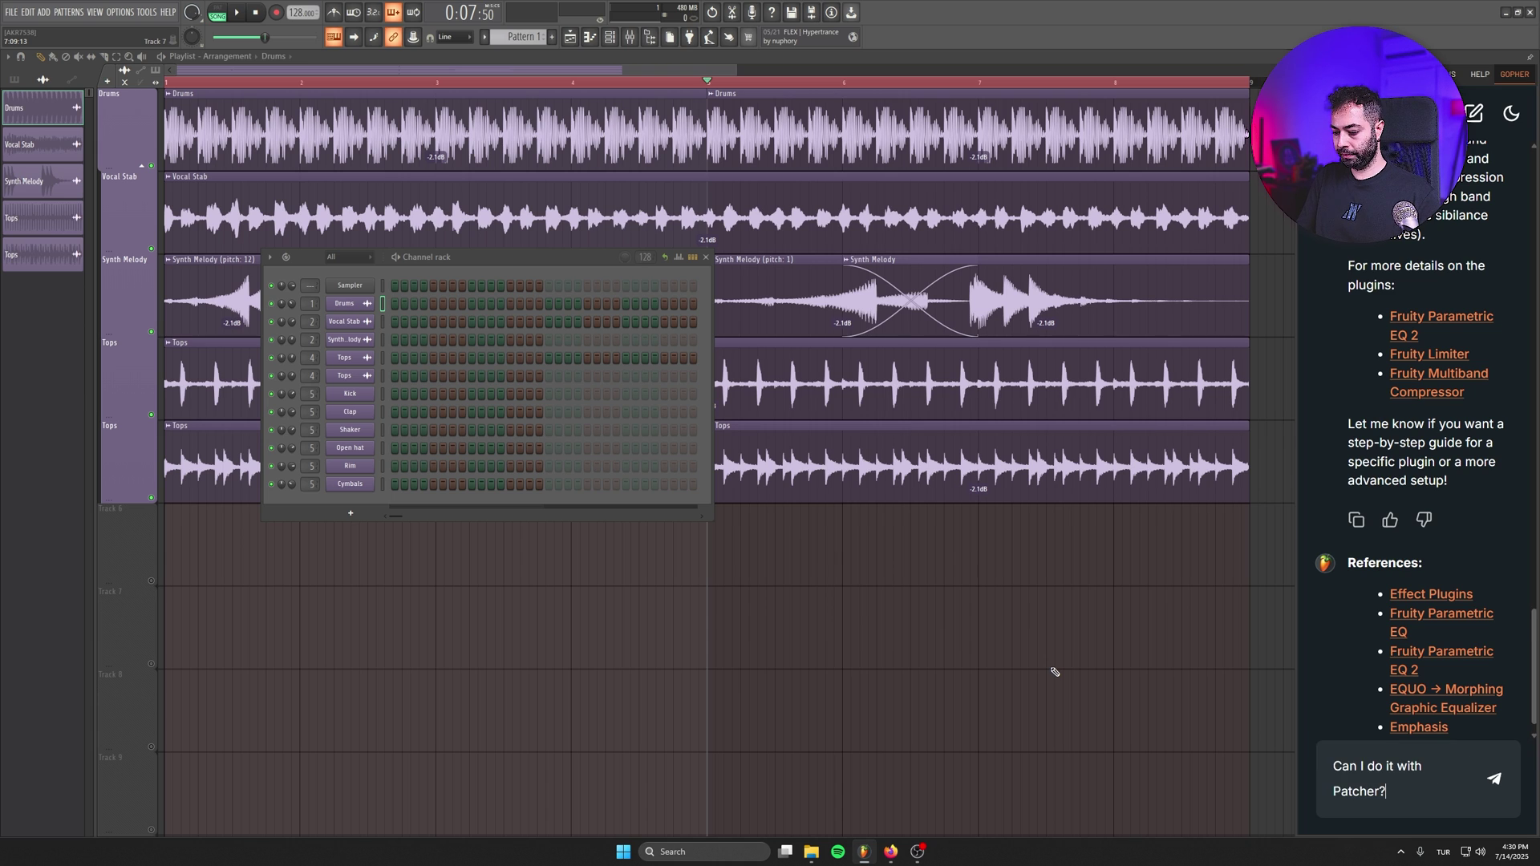
{"action": "key", "text": "Return"}
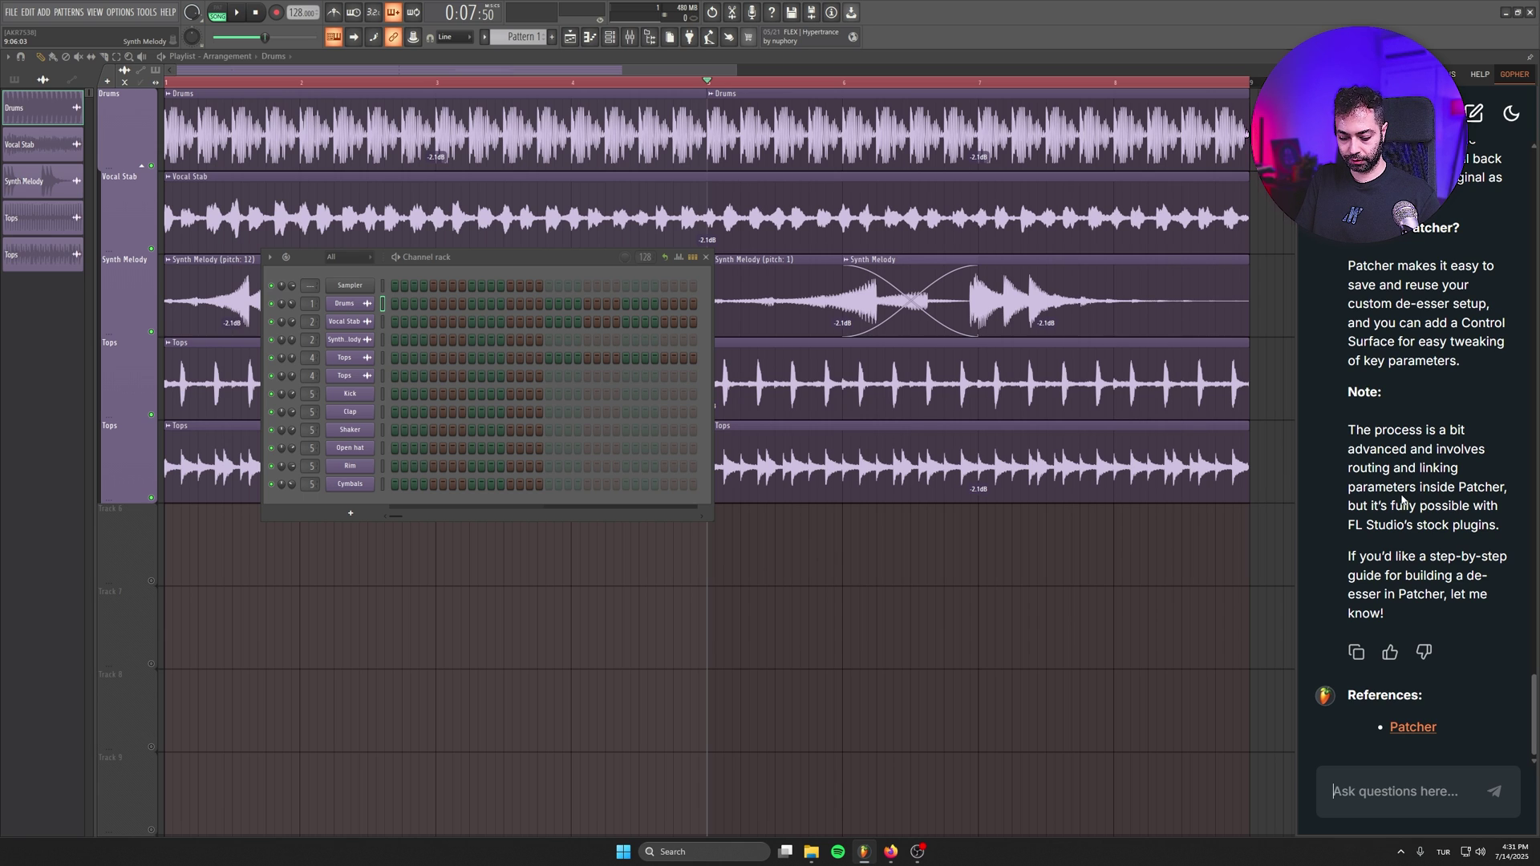
- Ask Gopher "I need a chord progression to write an EDM breakdown. I need it to be emotional. Minor key."
{"action": "type", "text": "I need a chord progression to write an EDM breakdown. I need it to be emotional. Minor key."}
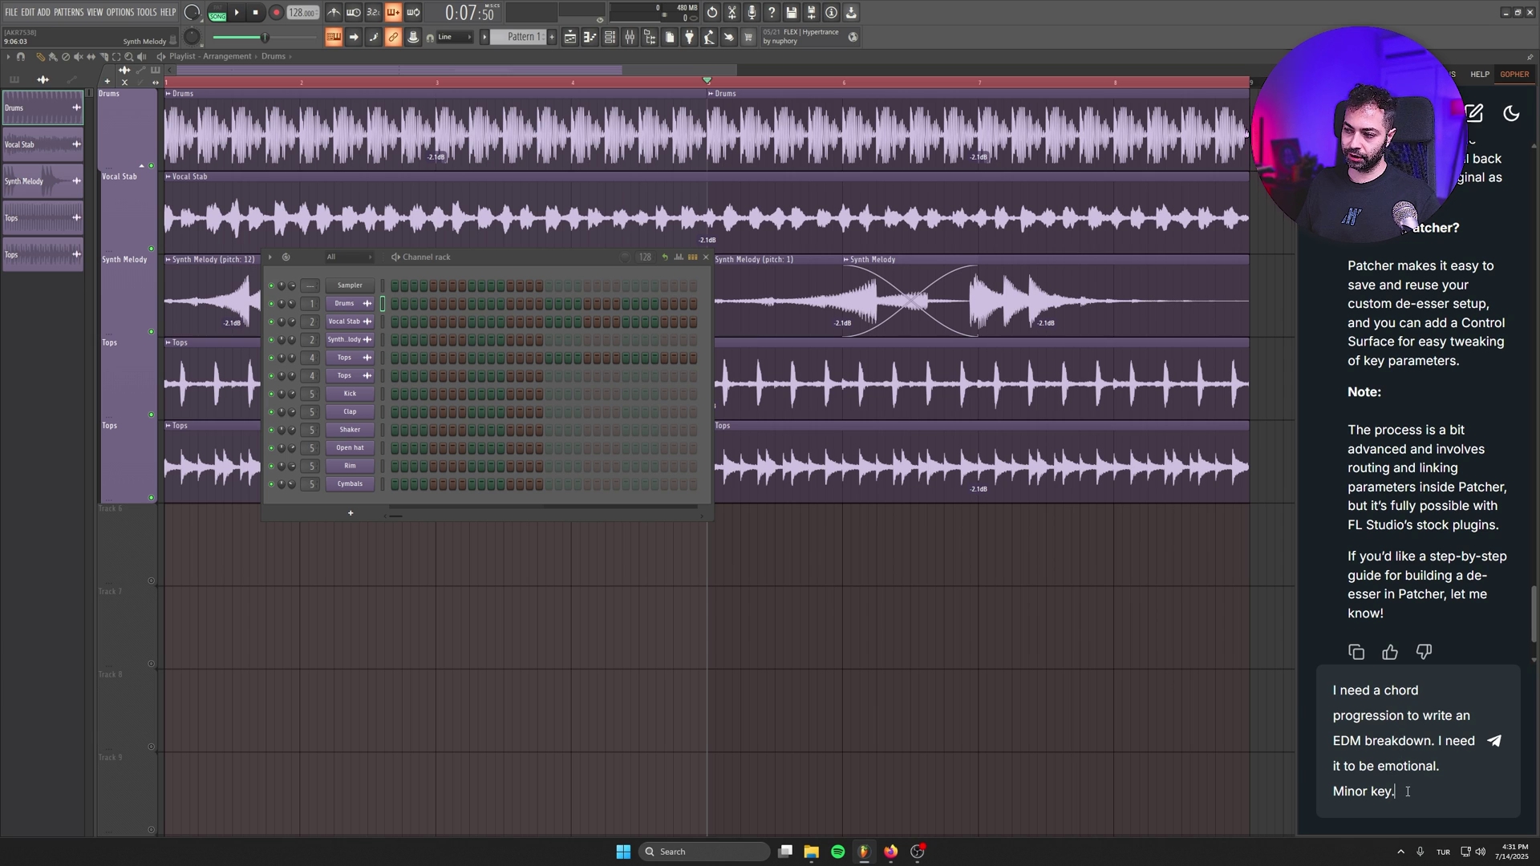
{"action": "key", "text": "Return"}
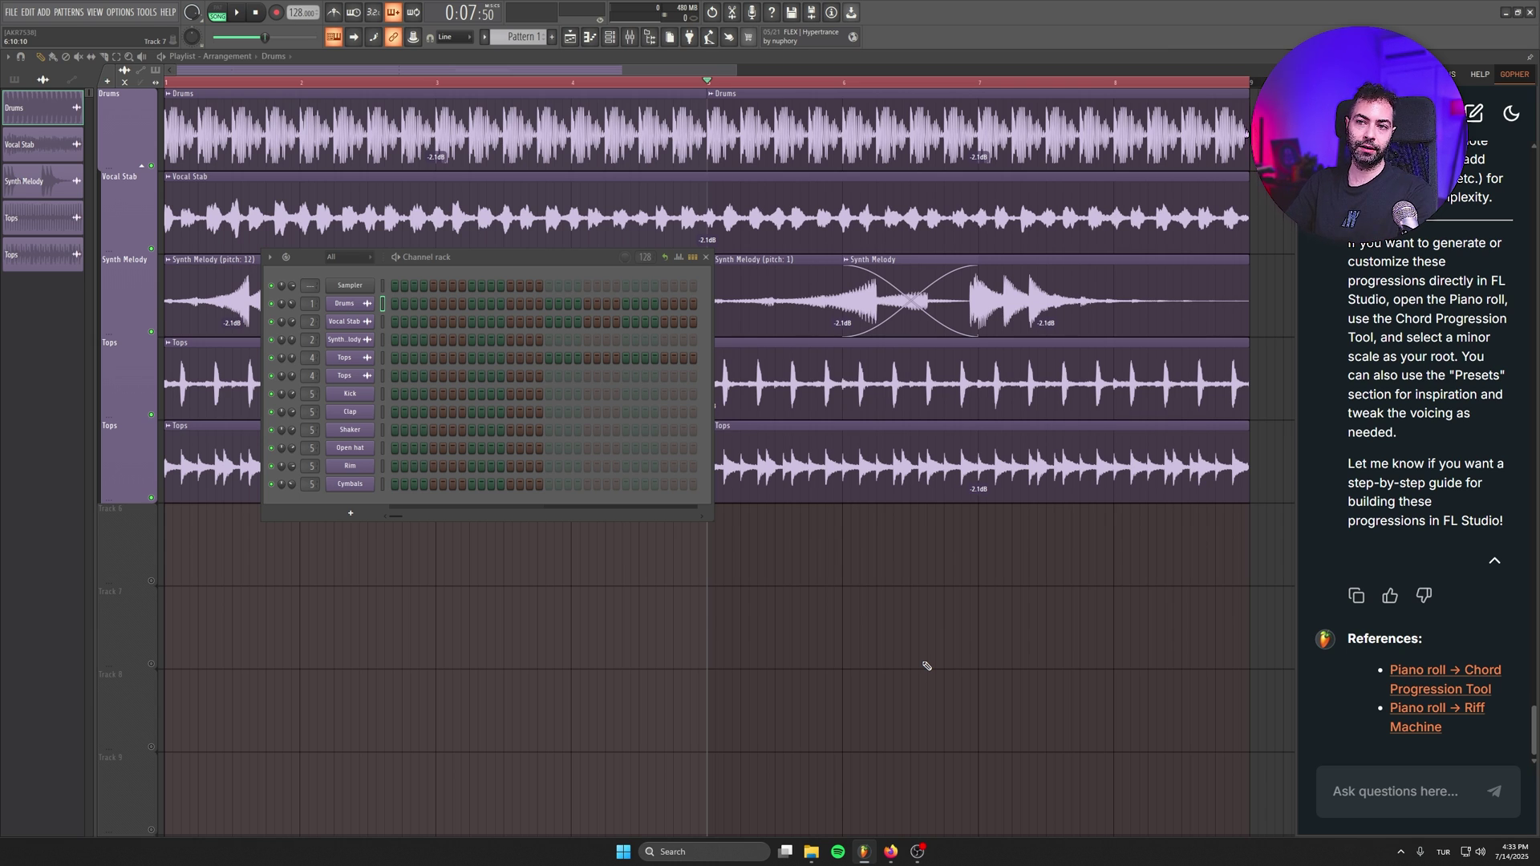
- Close the Gopher assistant and channel rack, and load the Emphasis plugin on the mixer's Master track
{"action": "left_click", "coordinate": [854, 501]}
{"action": "key", "text": "F6"}
{"action": "key", "text": "F9"}
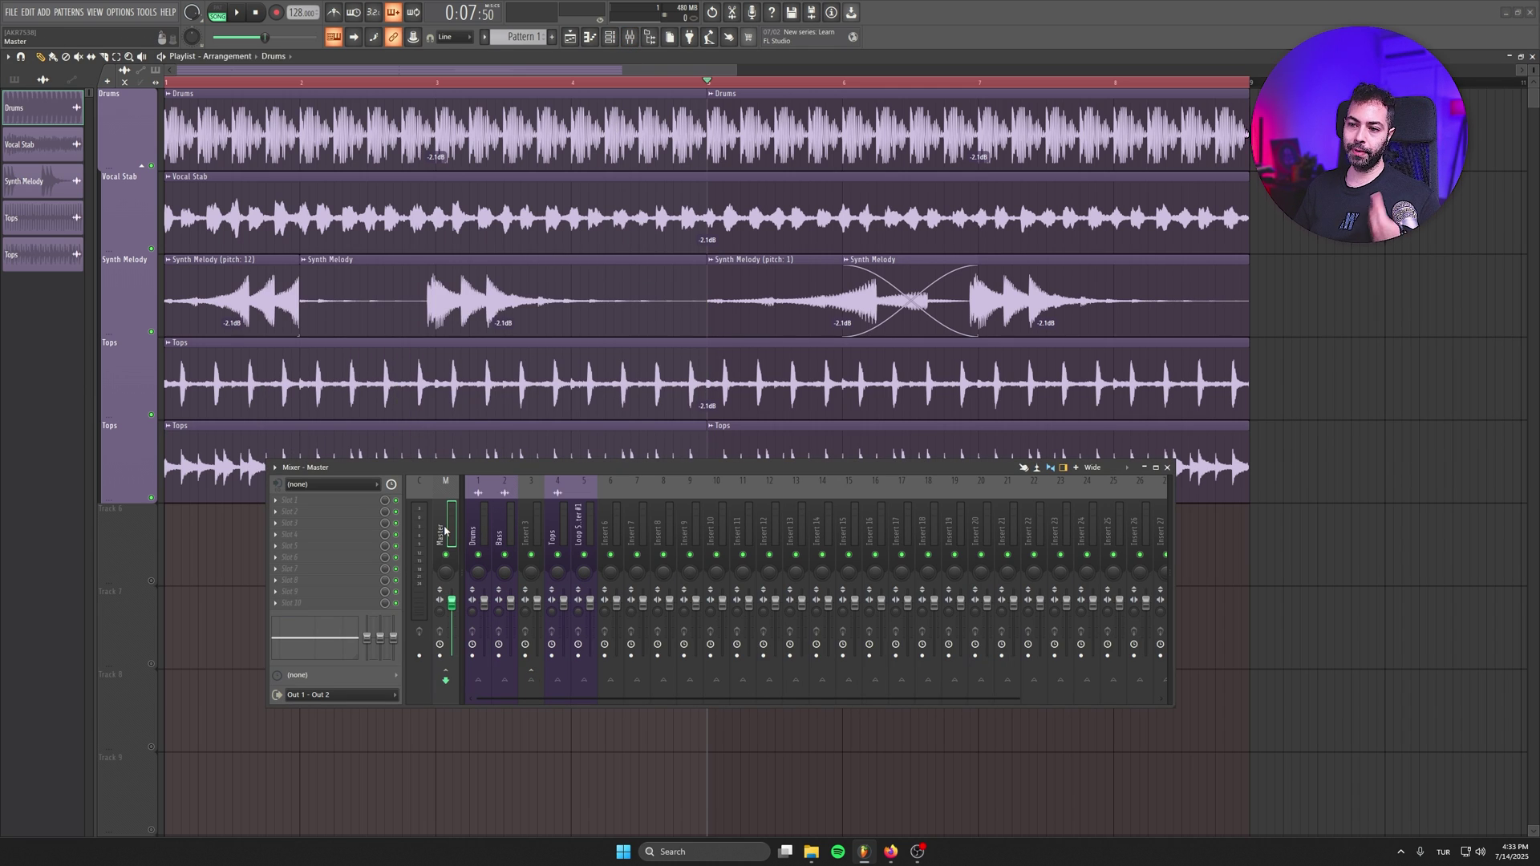
{"action": "left_click", "coordinate": [345, 603]}
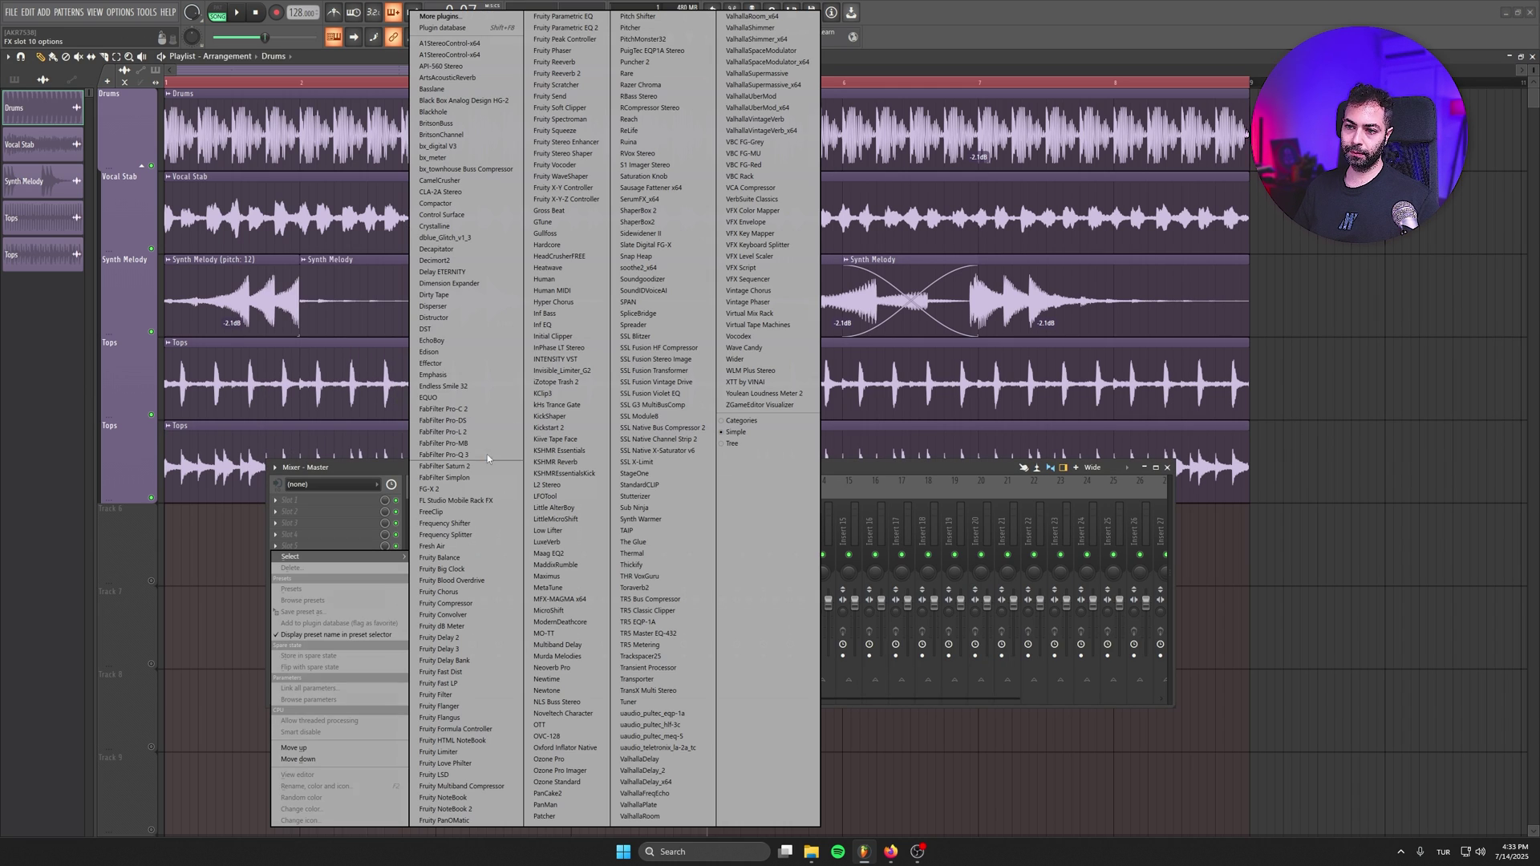
{"action": "left_click", "coordinate": [511, 375]}
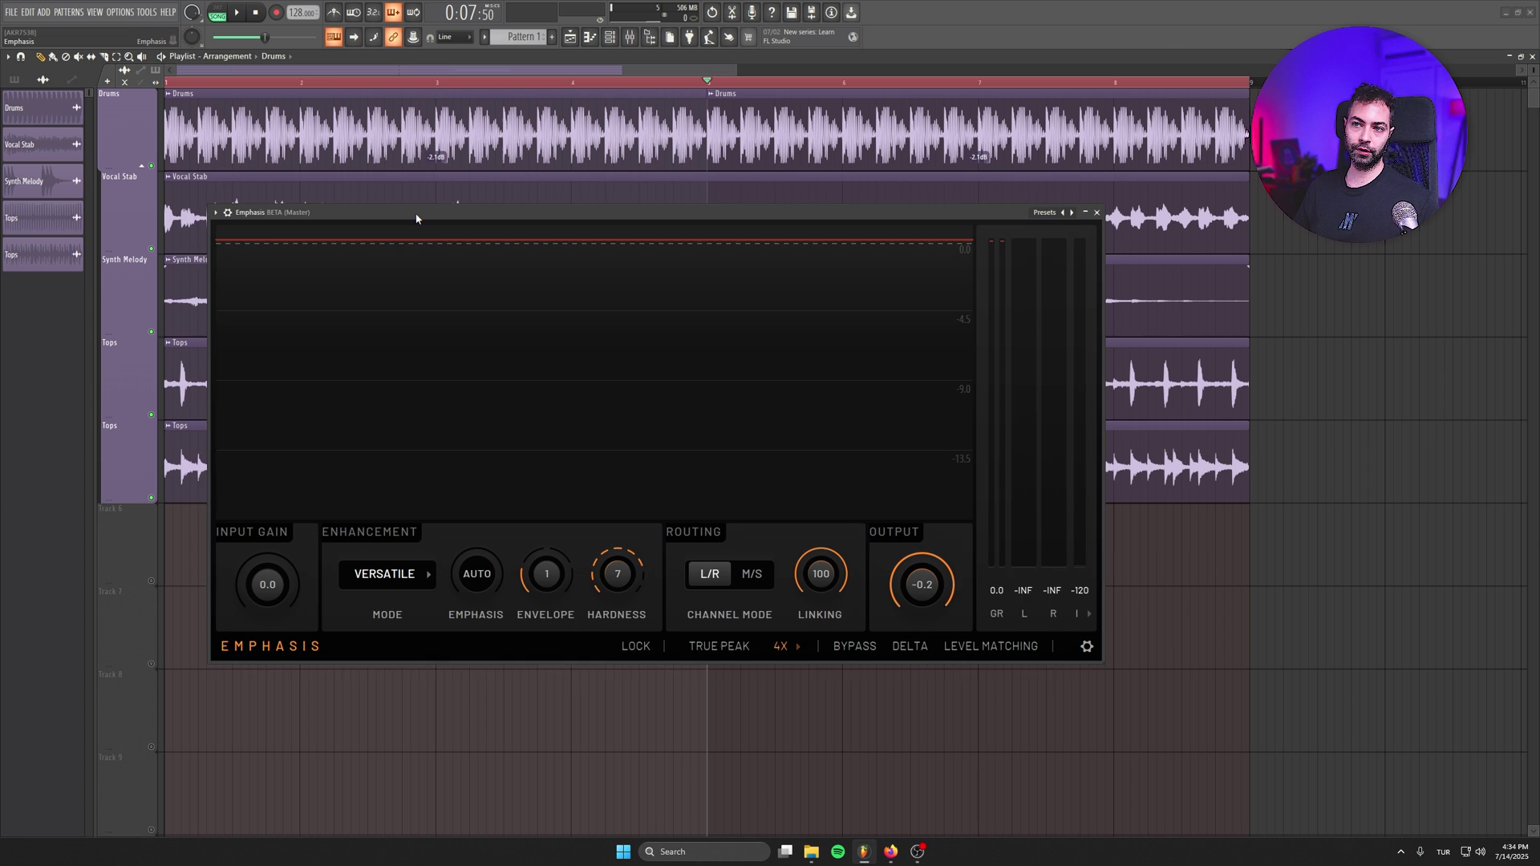
- Play the arrangement briefly to check the signal in the Emphasis display and meters
{"action": "left_click_drag", "start_coordinate": [416, 218], "coordinate": [404, 229]}
{"action": "key", "text": "space"}
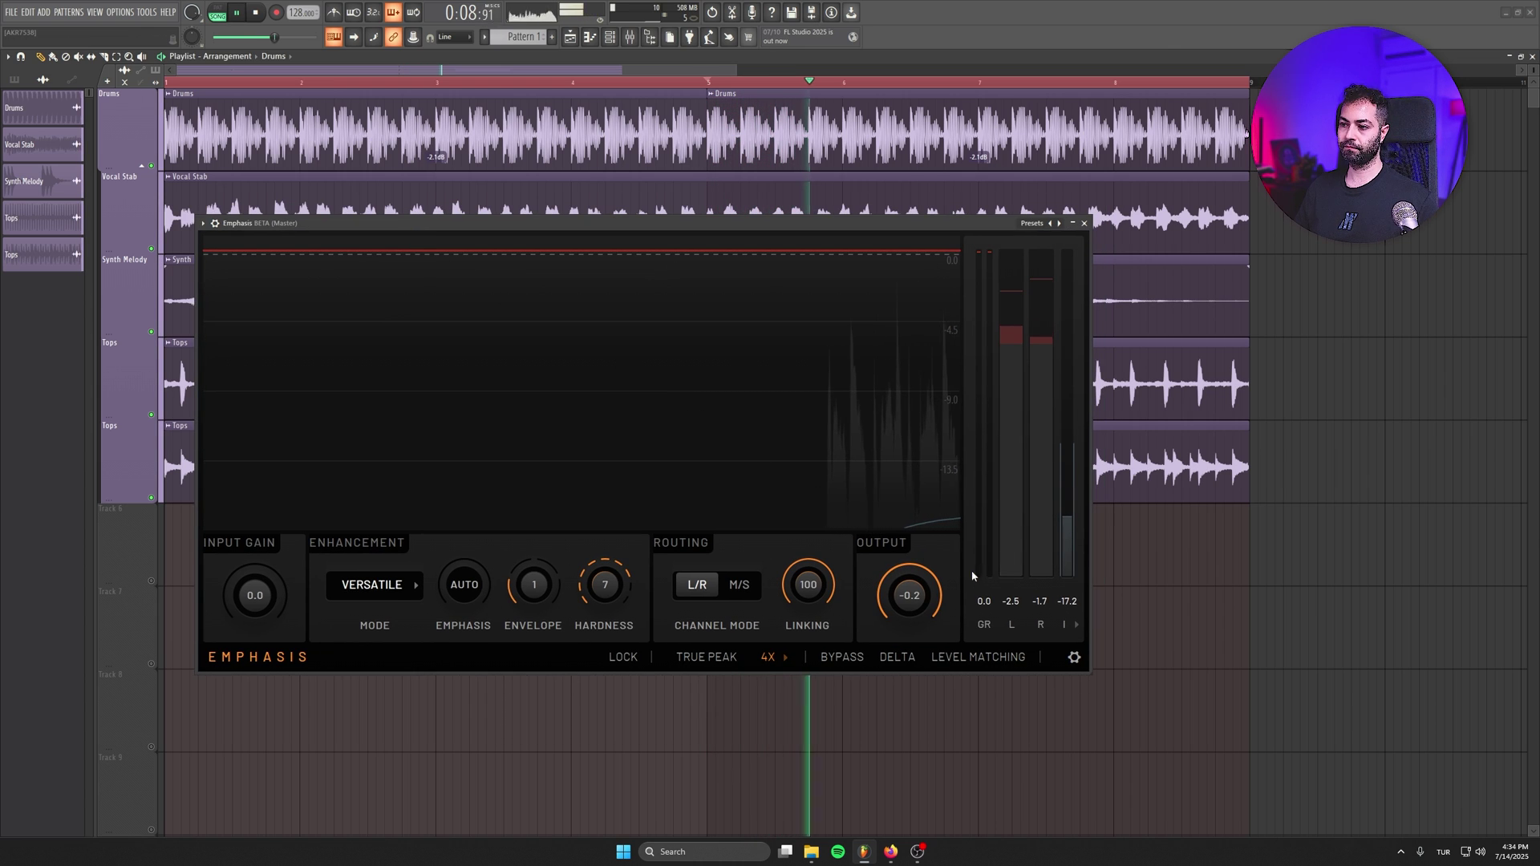
{"action": "key", "text": "space"}
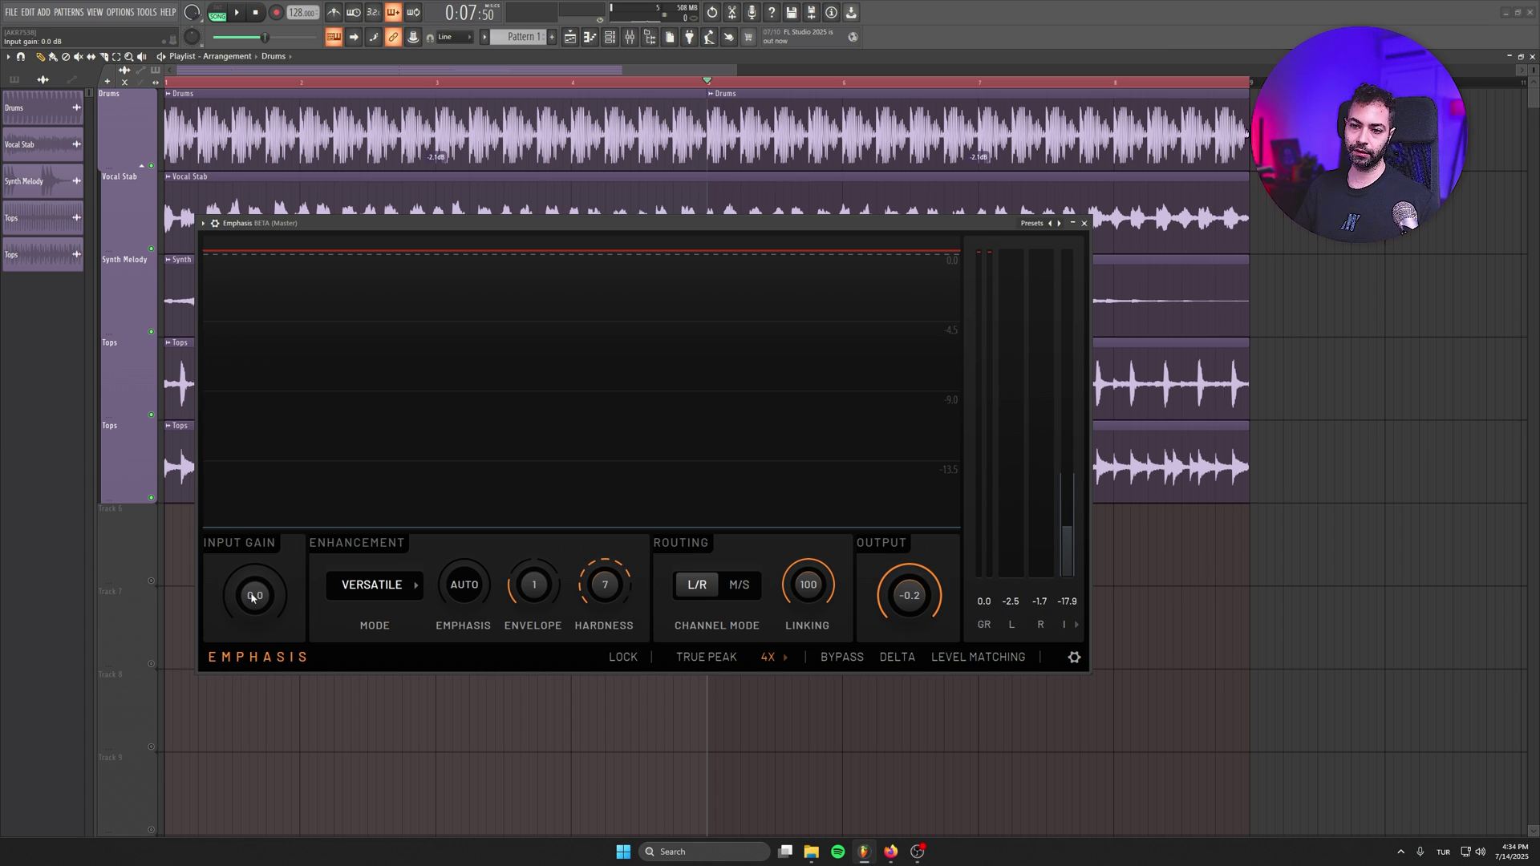
- Set the Emphasis enhancement mode to Loud and try the M/S channel mode before returning to L/R
{"action": "left_click", "coordinate": [373, 585]}
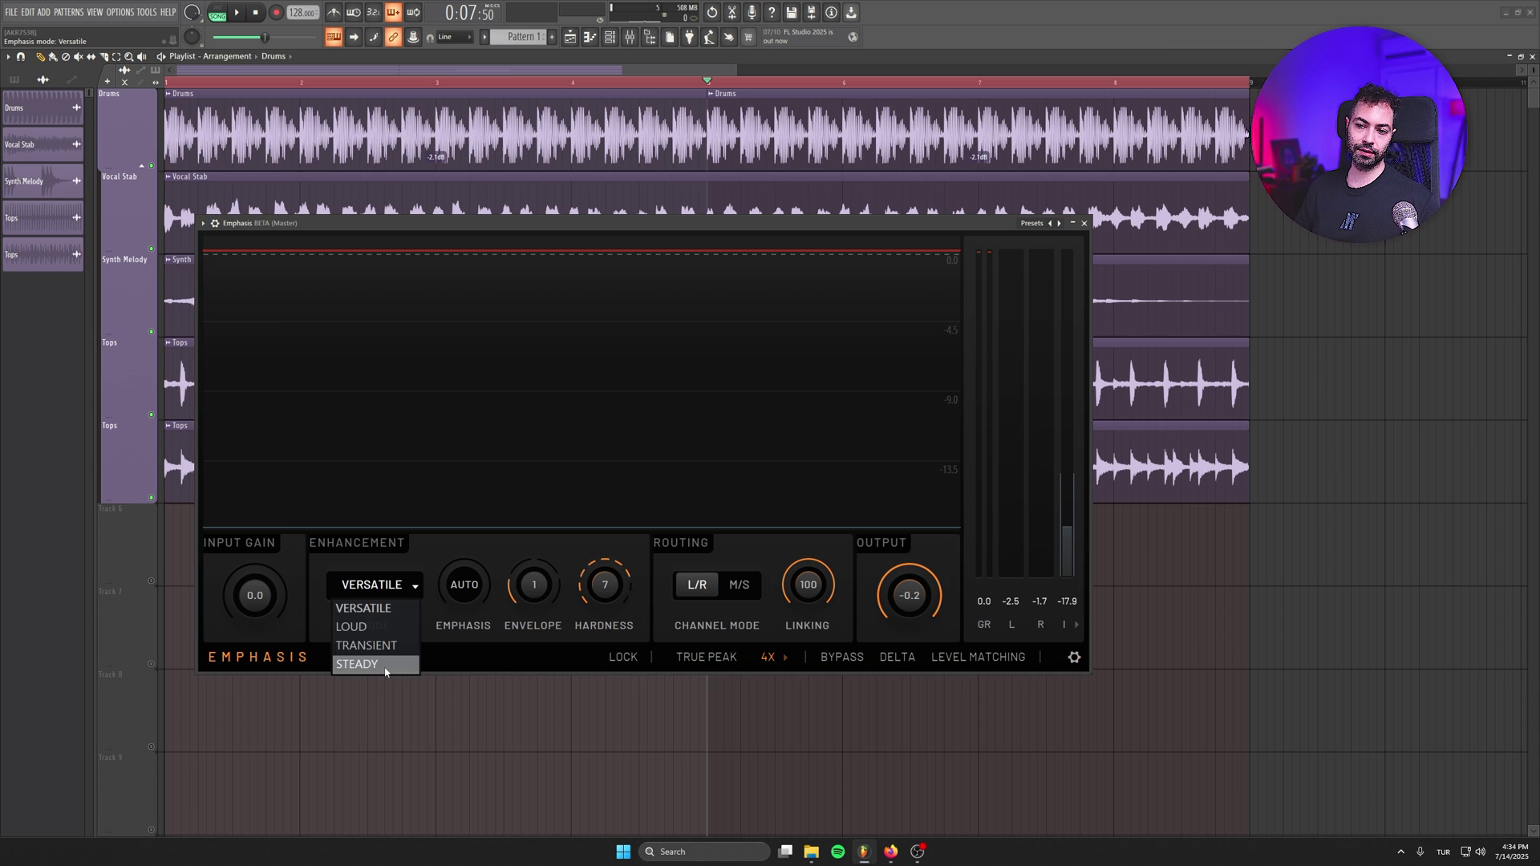
{"action": "left_click", "coordinate": [375, 626]}
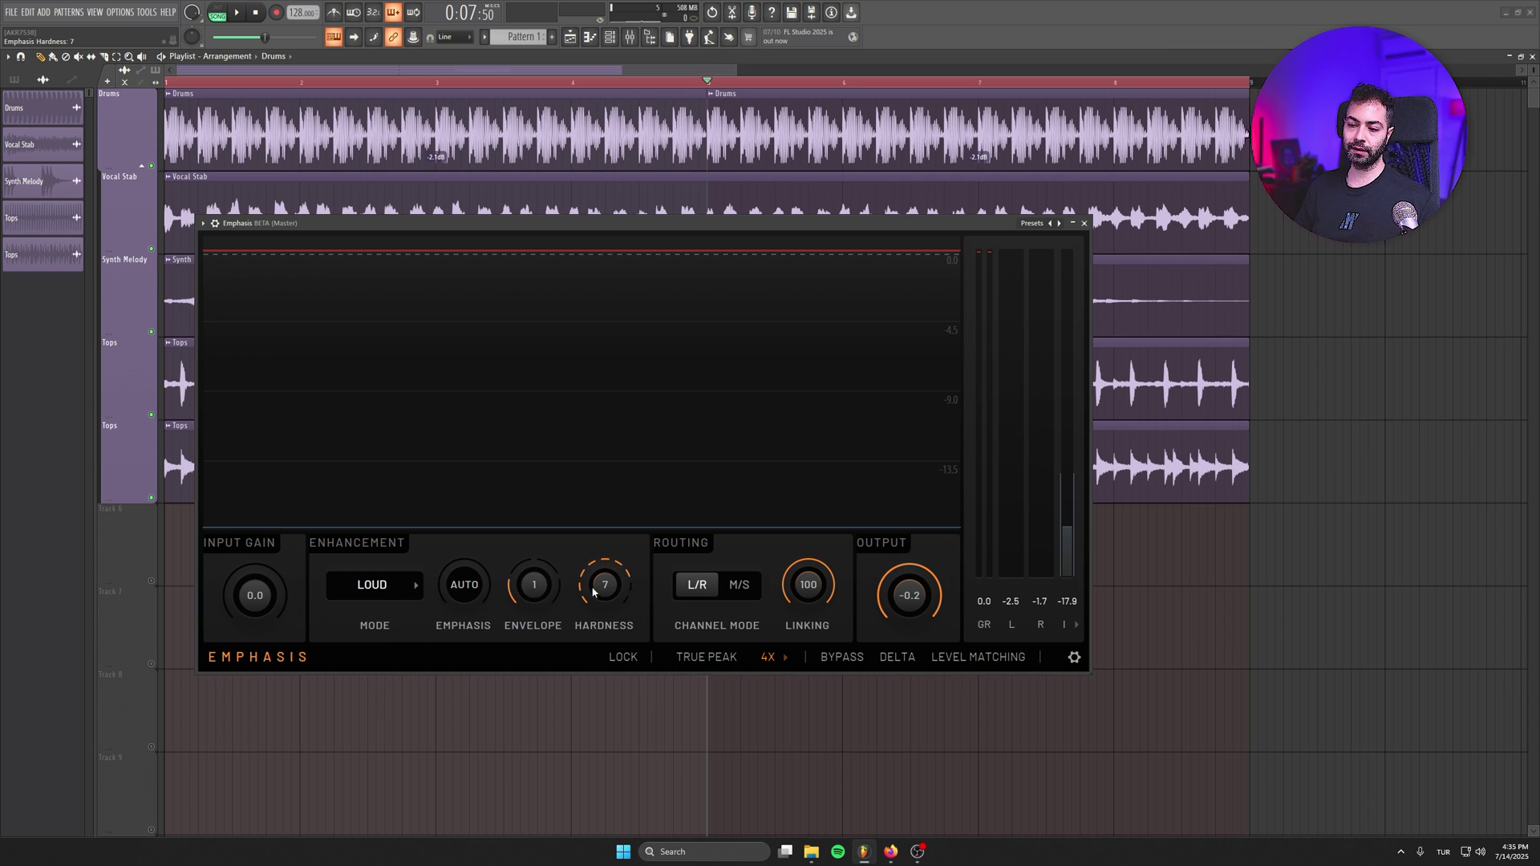
{"action": "left_click", "coordinate": [739, 585]}
{"action": "left_click", "coordinate": [697, 586]}
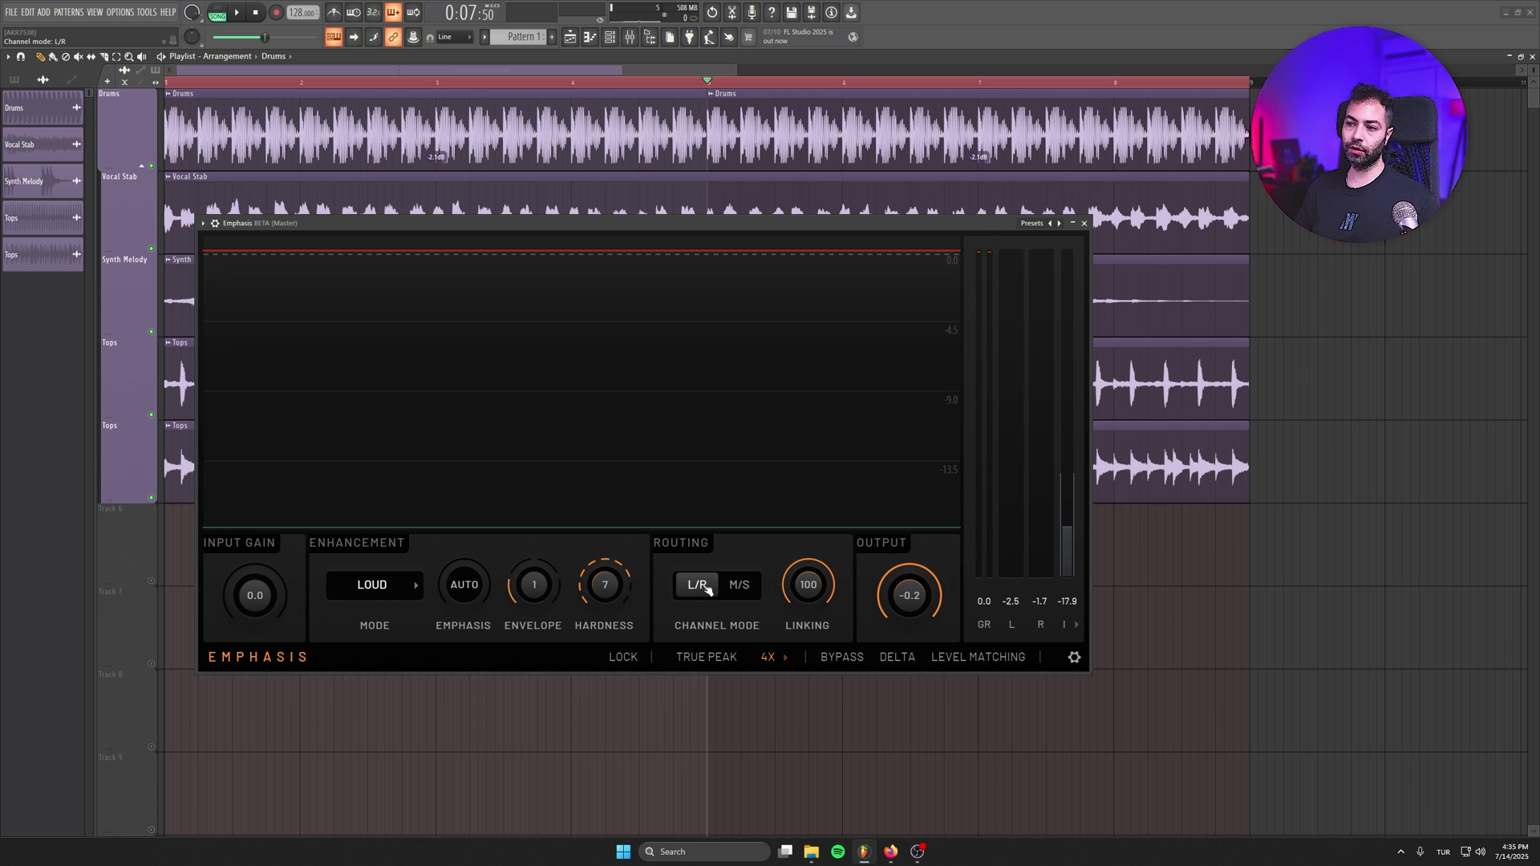
- Set the Emphasis output ceiling to -0.1 dB and its oversampling to 16X
{"action": "left_click_drag", "start_coordinate": [909, 596], "coordinate": [909, 588]}
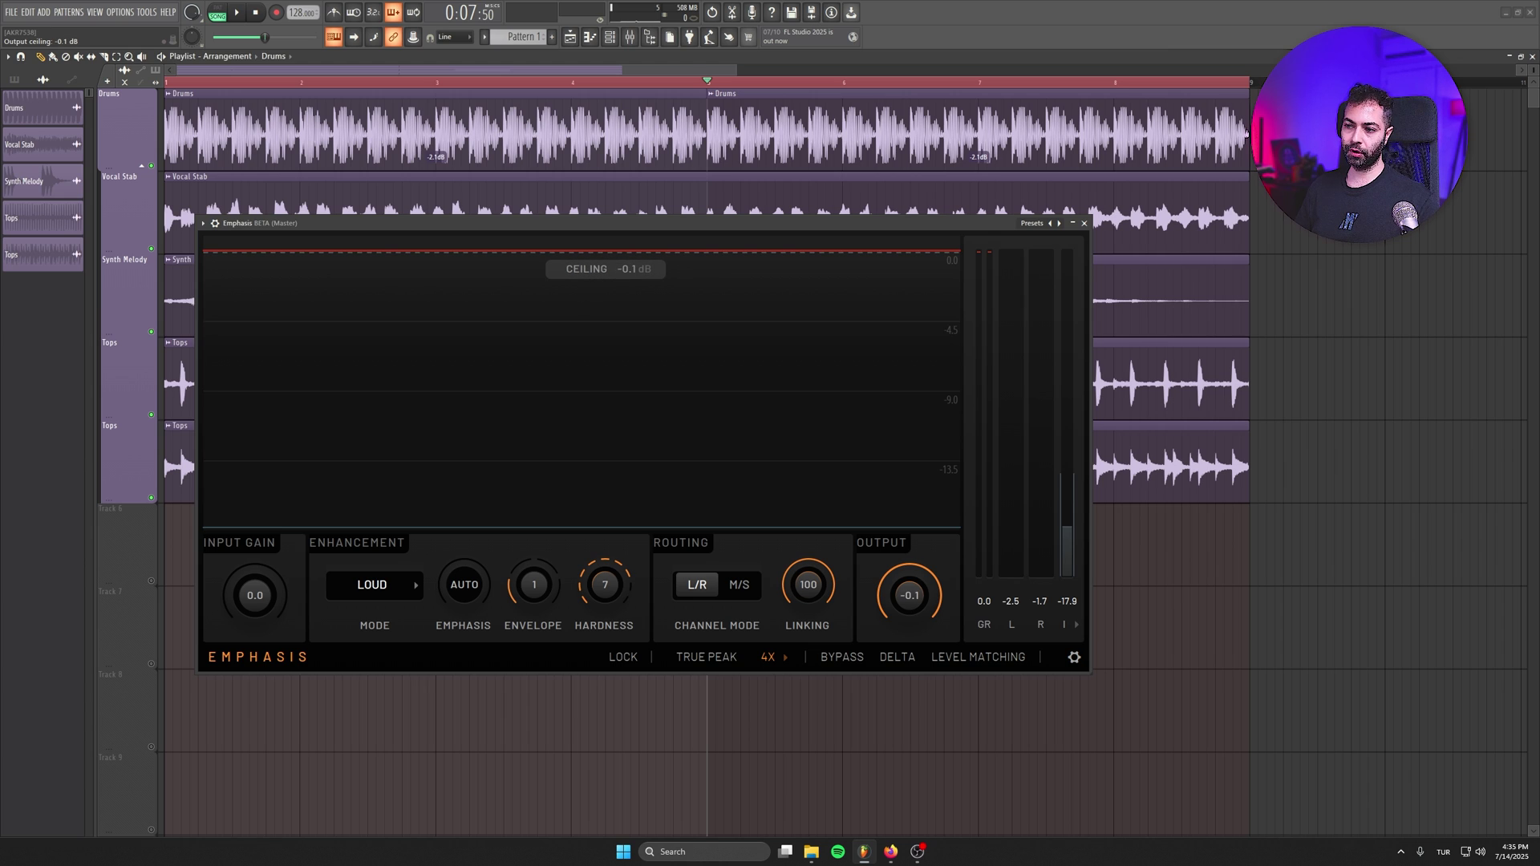
{"action": "left_click", "coordinate": [785, 656]}
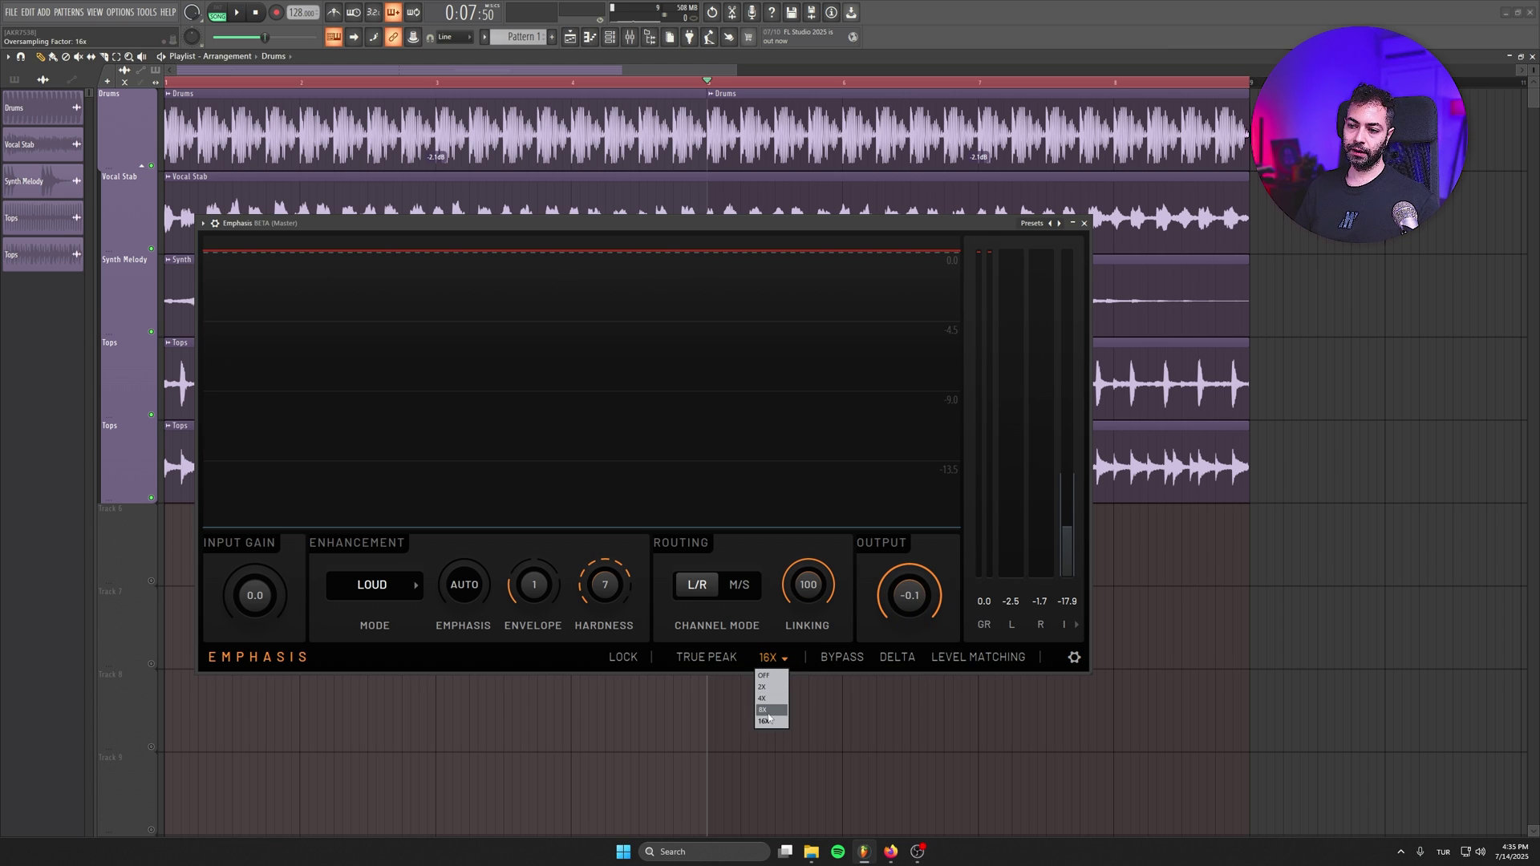
{"action": "left_click", "coordinate": [765, 720]}
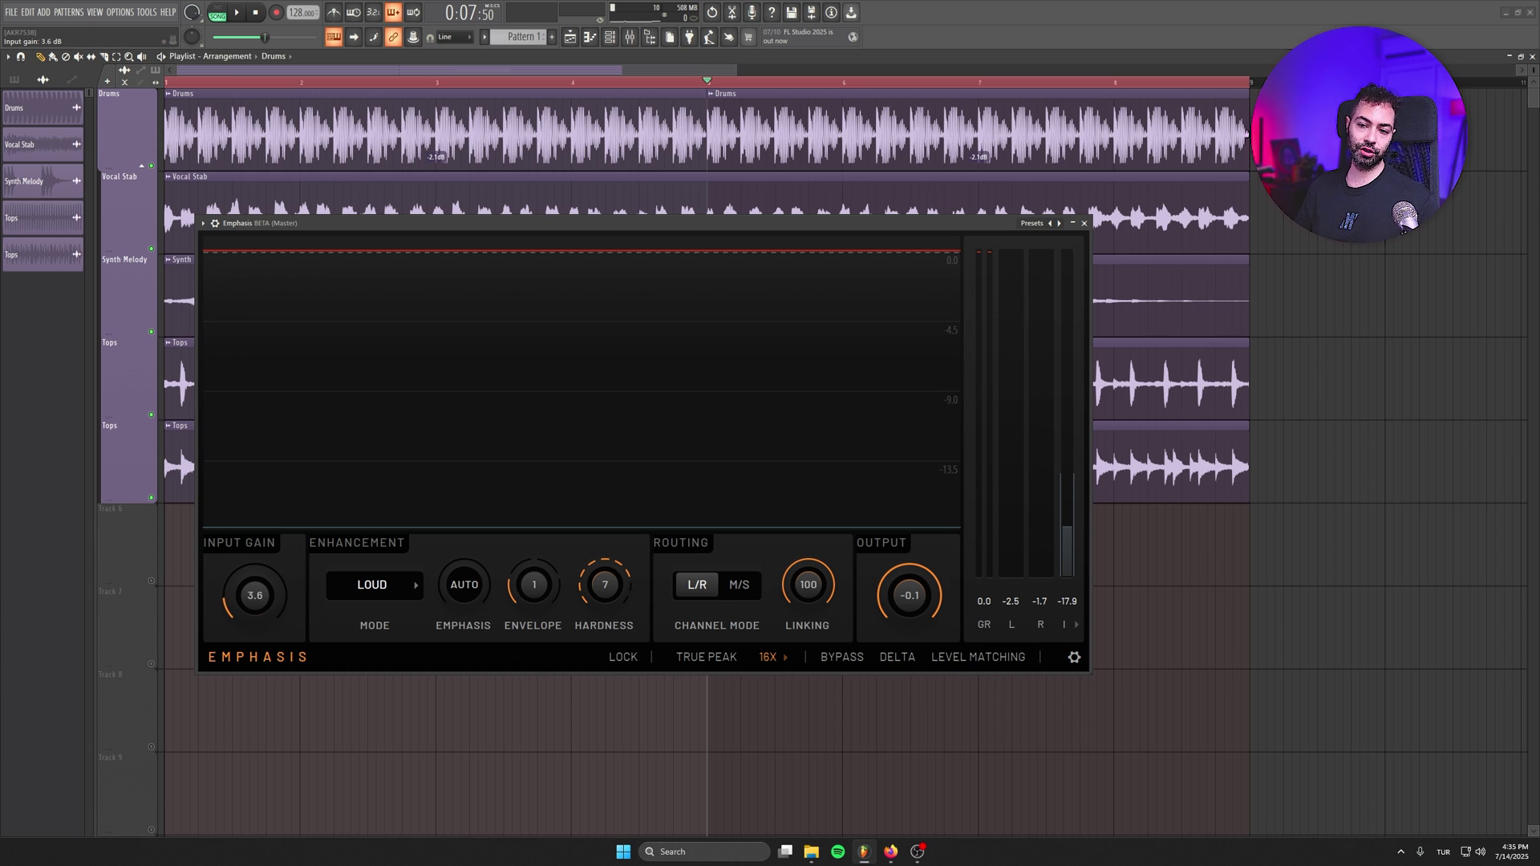
- Raise the Emphasis input gain to 10.5 dB and play the arrangement through it
{"action": "mouse_move", "coordinate": [254, 595]}
{"action": "left_mouse_down"}
{"action": "mouse_move", "coordinate": [254, 609]}
{"action": "mouse_move", "coordinate": [255, 561]}
{"action": "mouse_move", "coordinate": [257, 603]}
{"action": "left_mouse_up"}
{"action": "key", "text": "space"}
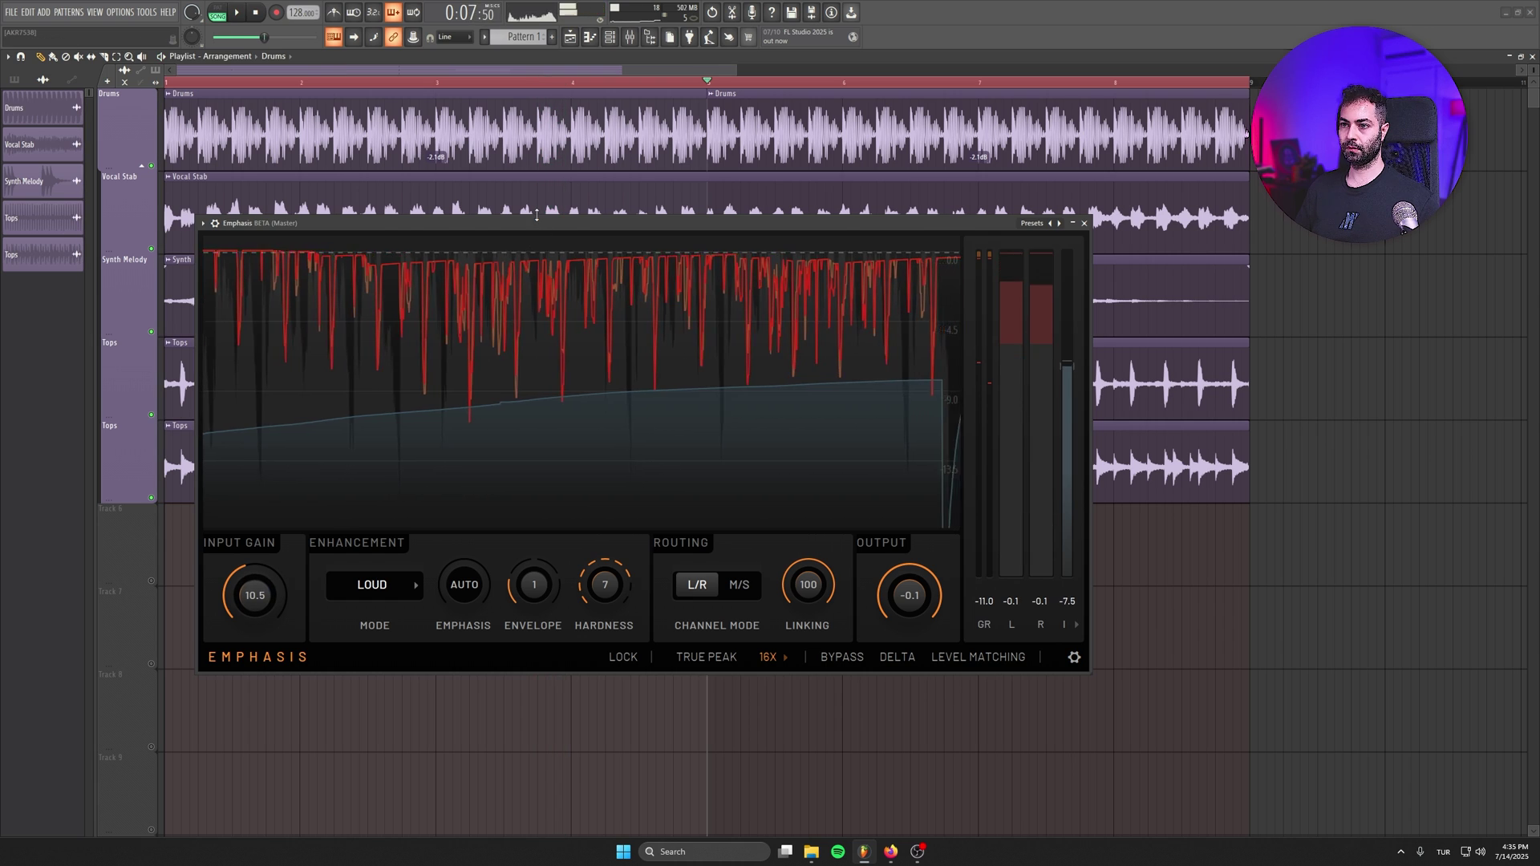
- Add Kickstart 2 to the mixer track of the Synth Melody clip and audition it during playback
{"action": "left_click_drag", "start_coordinate": [537, 214], "coordinate": [510, 511]}
{"action": "left_click", "coordinate": [372, 265]}
{"action": "double_click", "coordinate": [361, 113]}
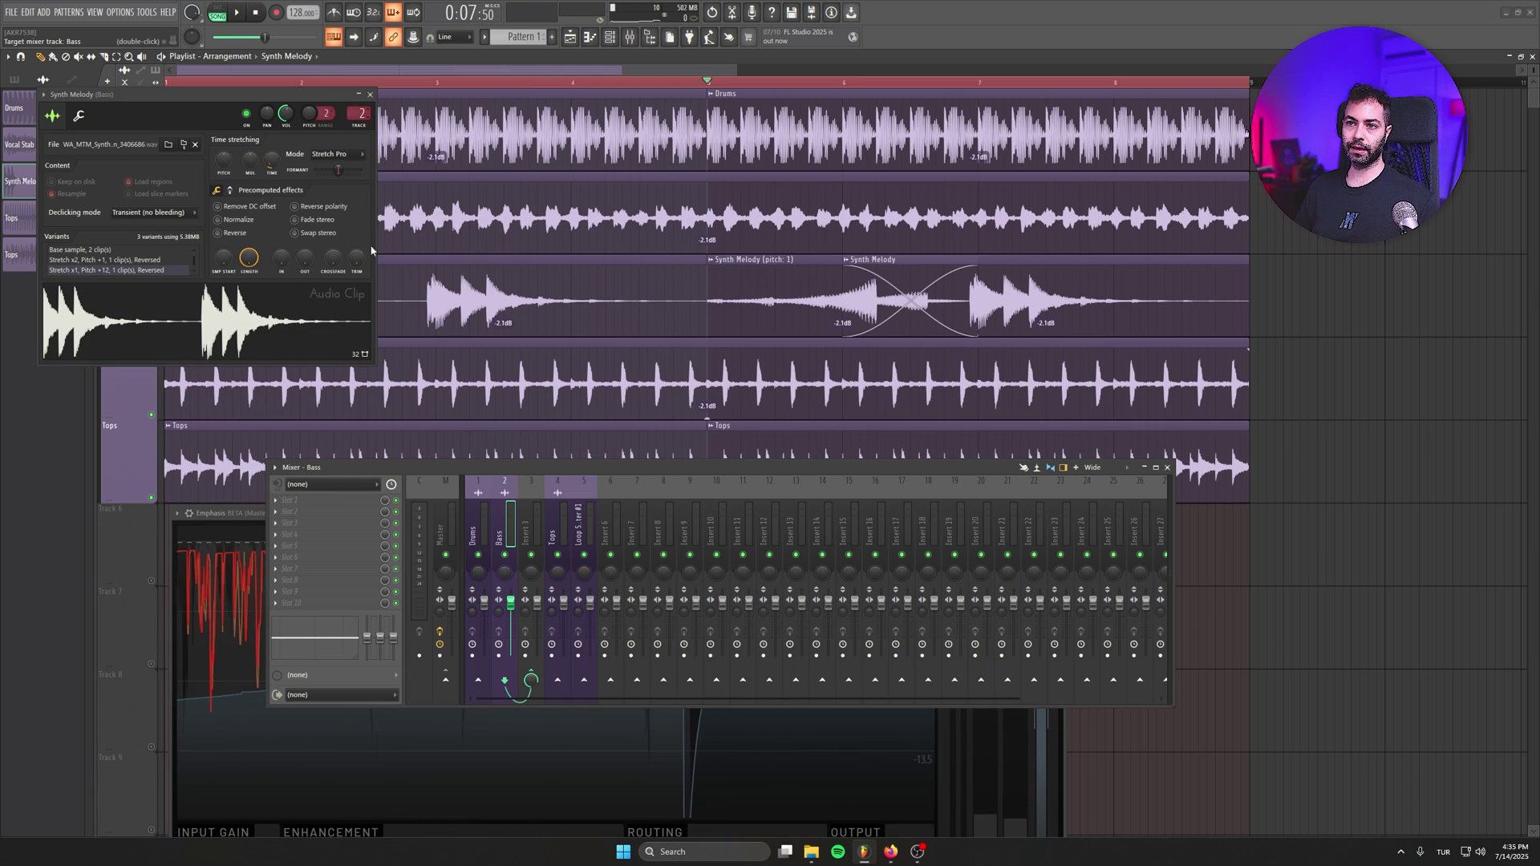
{"action": "left_click", "coordinate": [276, 580]}
{"action": "left_click", "coordinate": [561, 425]}
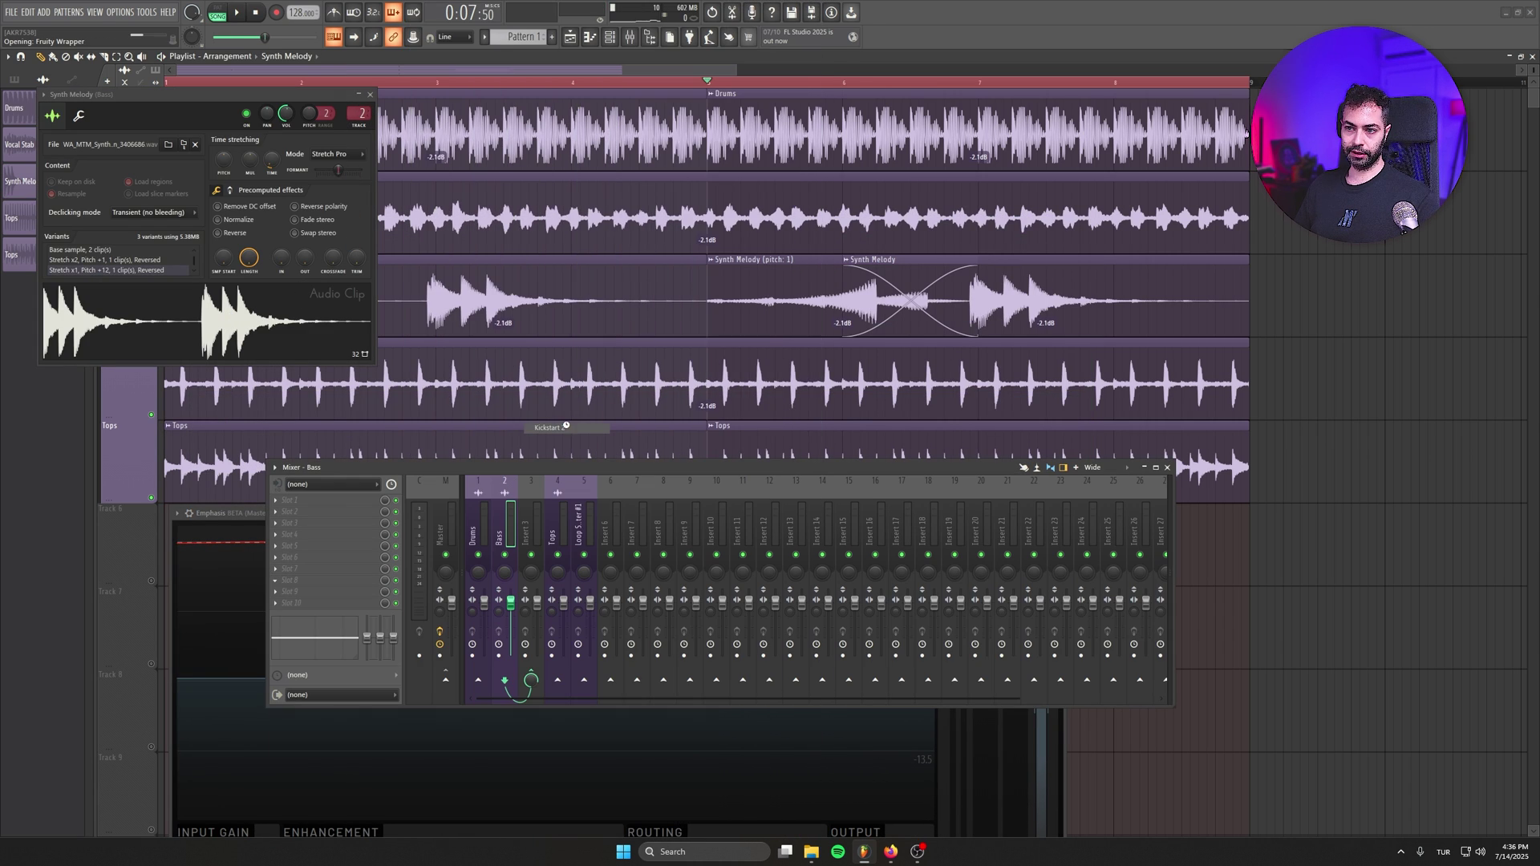
{"action": "key", "text": "space"}
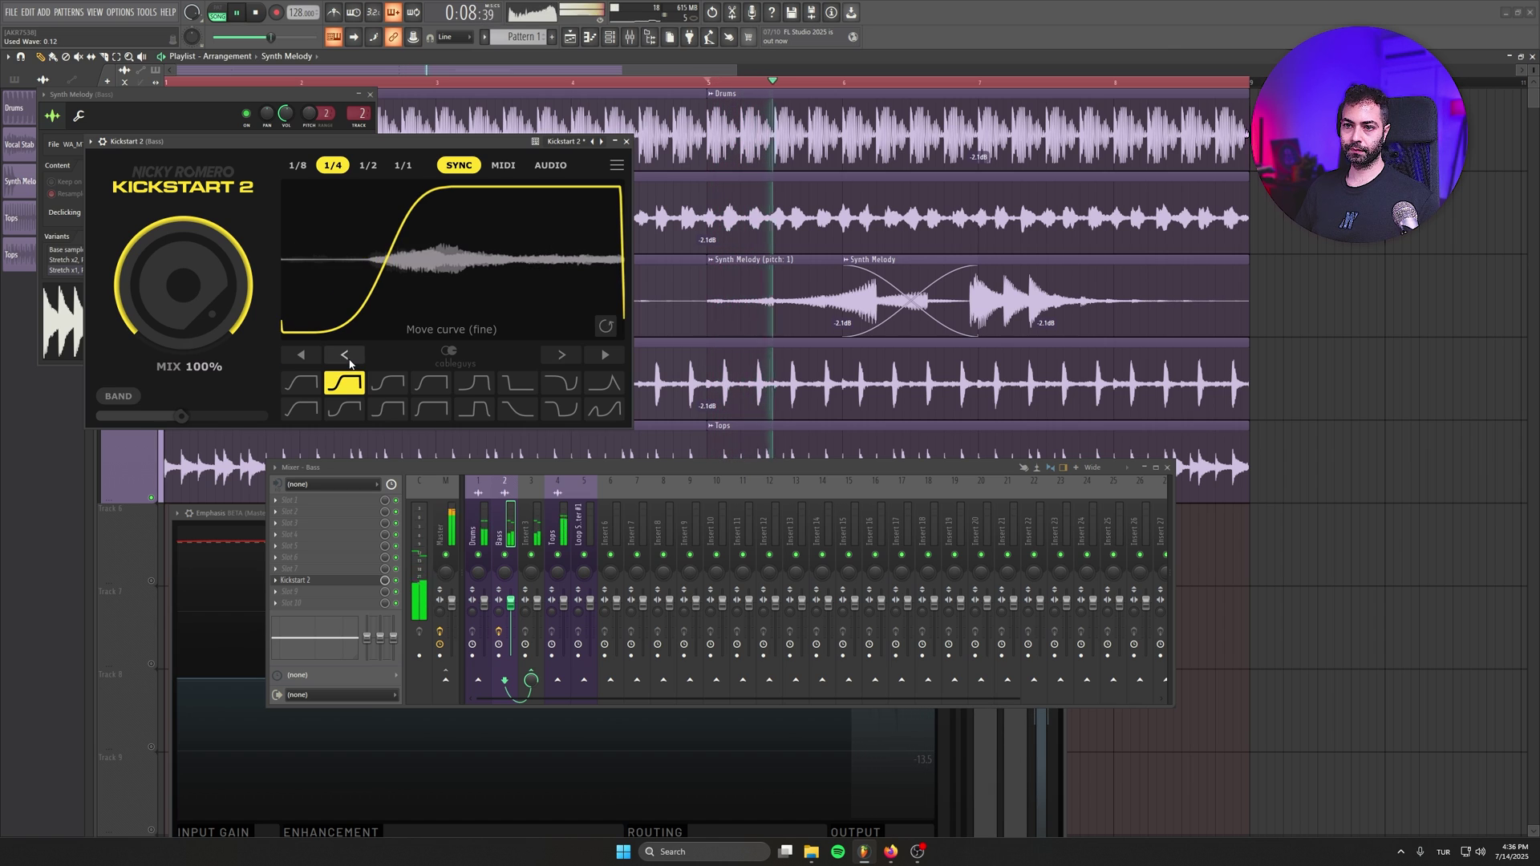
{"action": "left_click", "coordinate": [626, 141]}
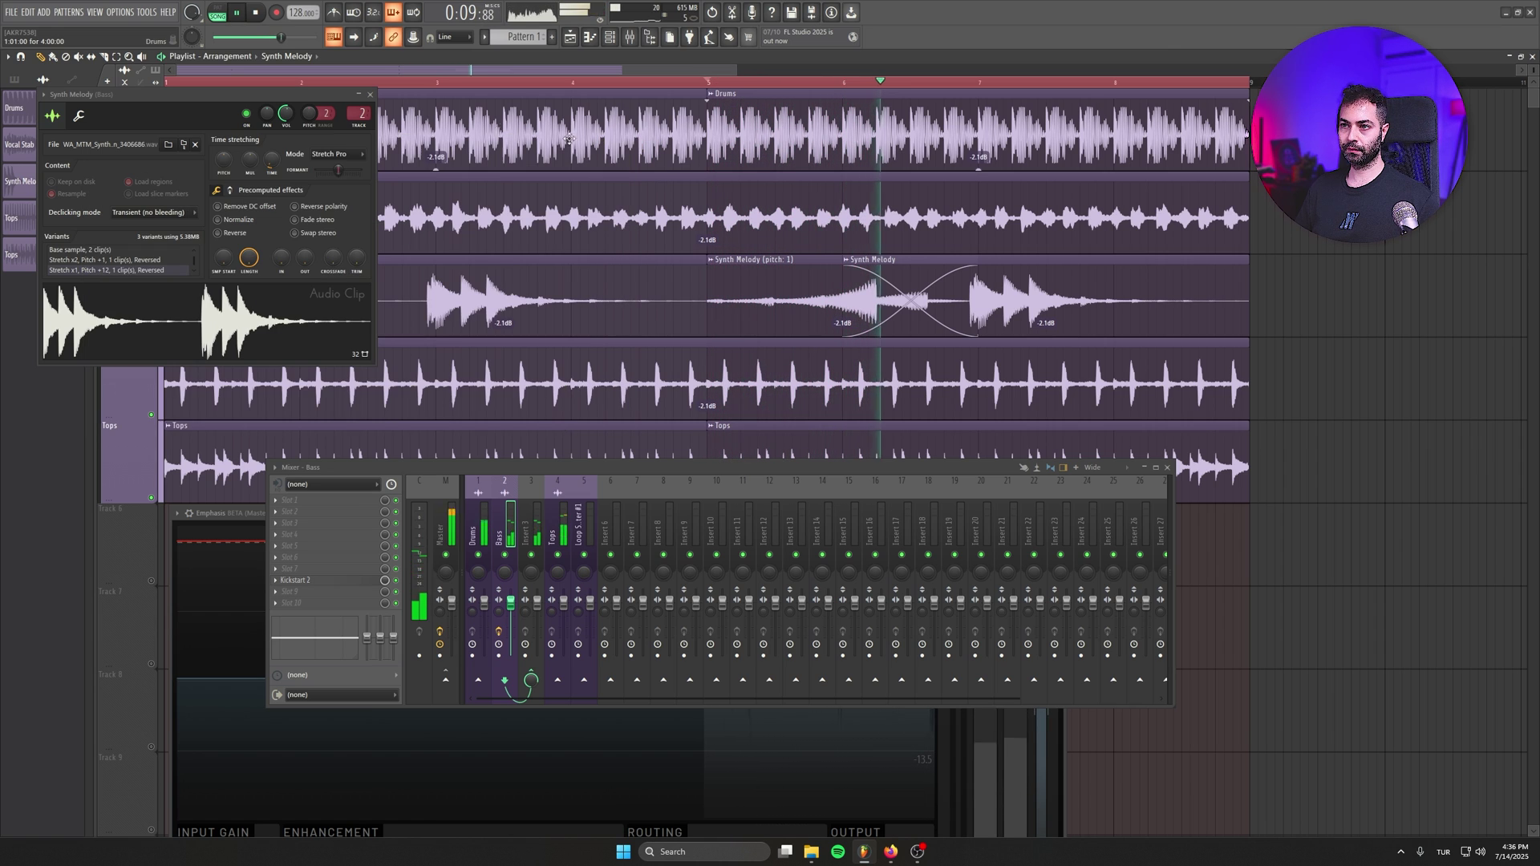
- Stop playback and clear away the mixer and Synth Melody channel settings, keeping only the Emphasis window in view
{"action": "left_click", "coordinate": [1141, 468]}
{"action": "key", "text": "space"}
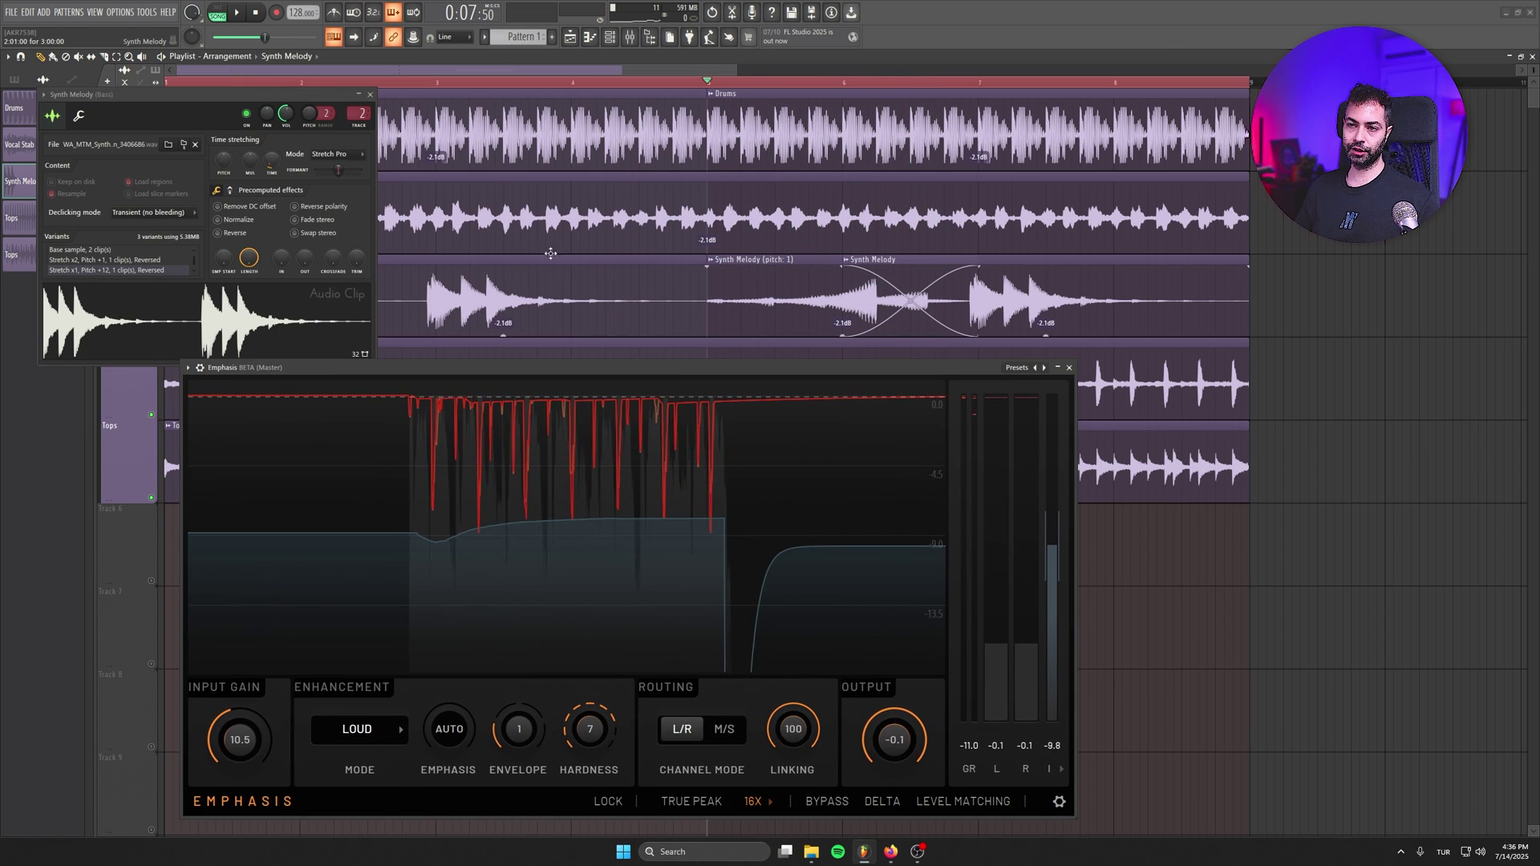
{"action": "left_click", "coordinate": [369, 94]}
{"action": "left_click_drag", "start_coordinate": [509, 376], "coordinate": [508, 323]}
- Raise the Emphasis input gain to 12.0 dB while playing the arrangement, and close the plugin window
{"action": "key", "text": "space"}
{"action": "left_click_drag", "start_coordinate": [239, 686], "coordinate": [239, 672]}
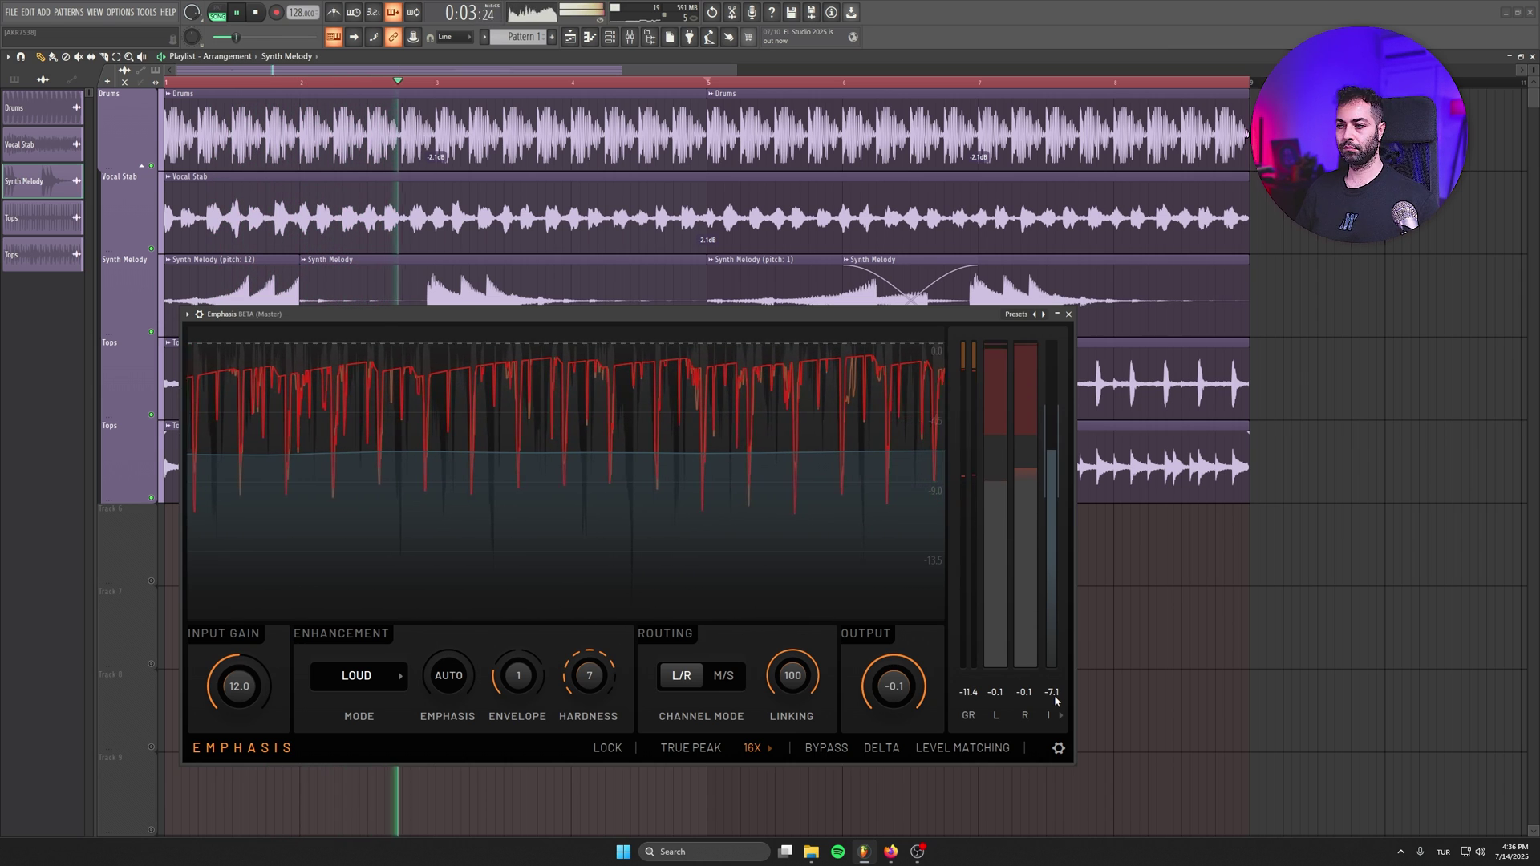
{"action": "key", "text": "space"}
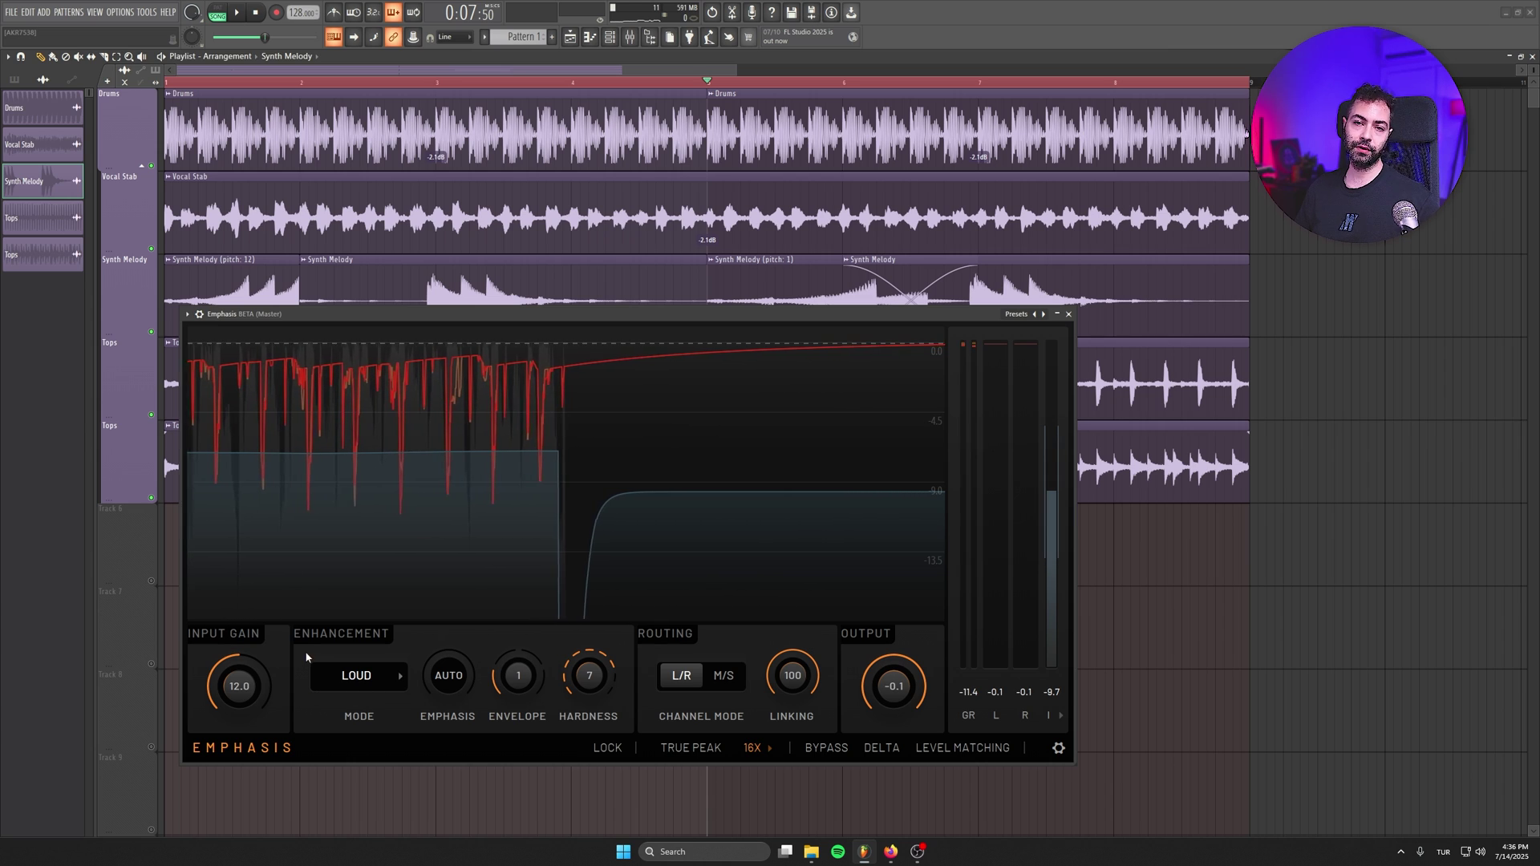
{"action": "key", "text": "Escape"}
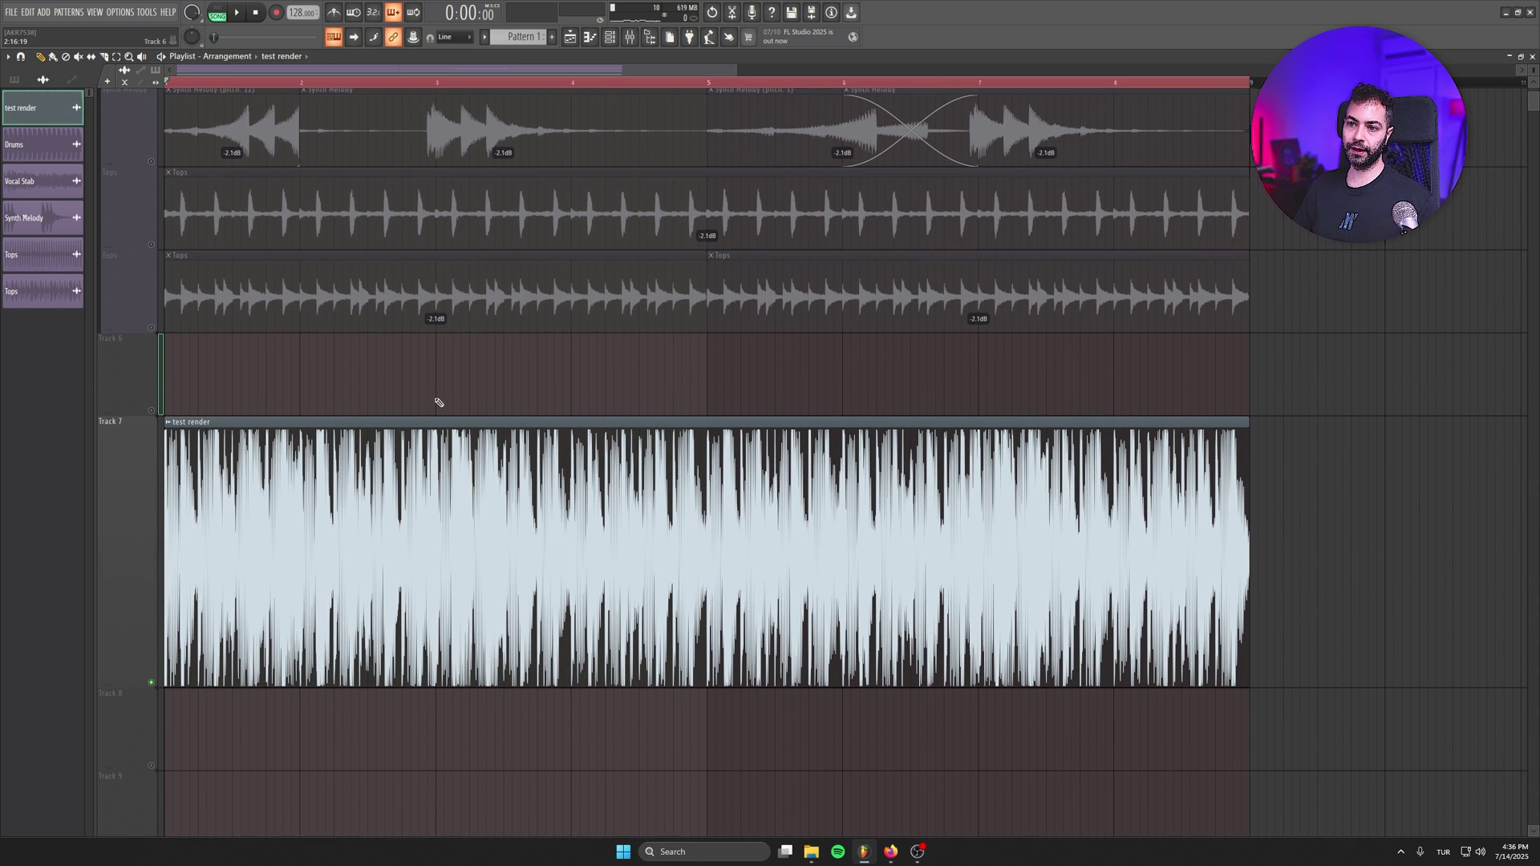
- Play the test render clip on Track 7 with the mixer's Master meter in view
{"action": "key", "text": "space"}
{"action": "key", "text": "F9"}
{"action": "left_click_drag", "start_coordinate": [466, 467], "coordinate": [455, 734]}
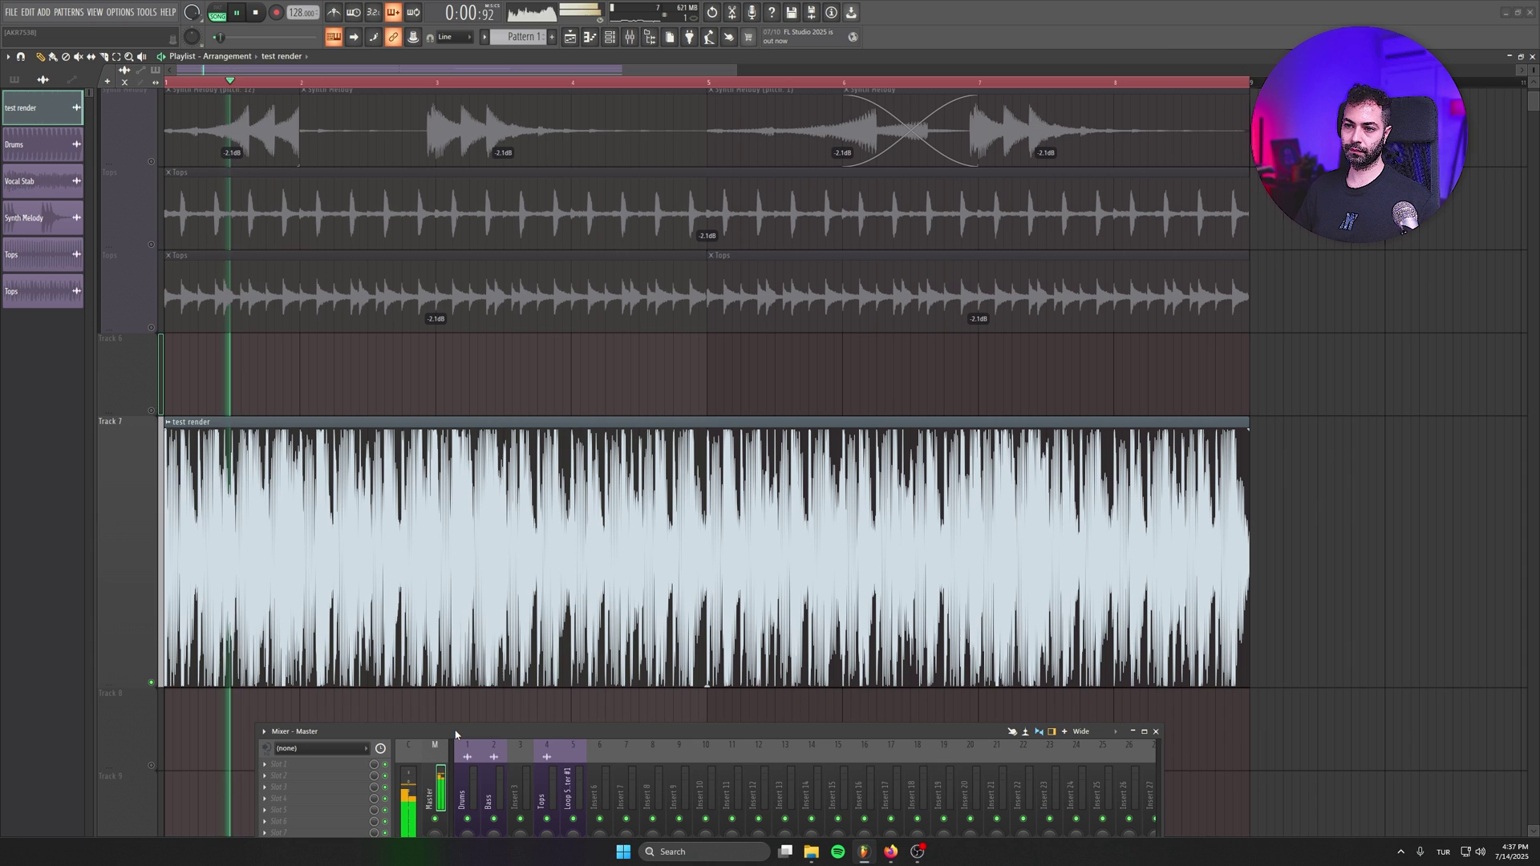
{"action": "scroll", "coordinate": [498, 463], "scroll_direction": "down", "scroll_amount": 3}
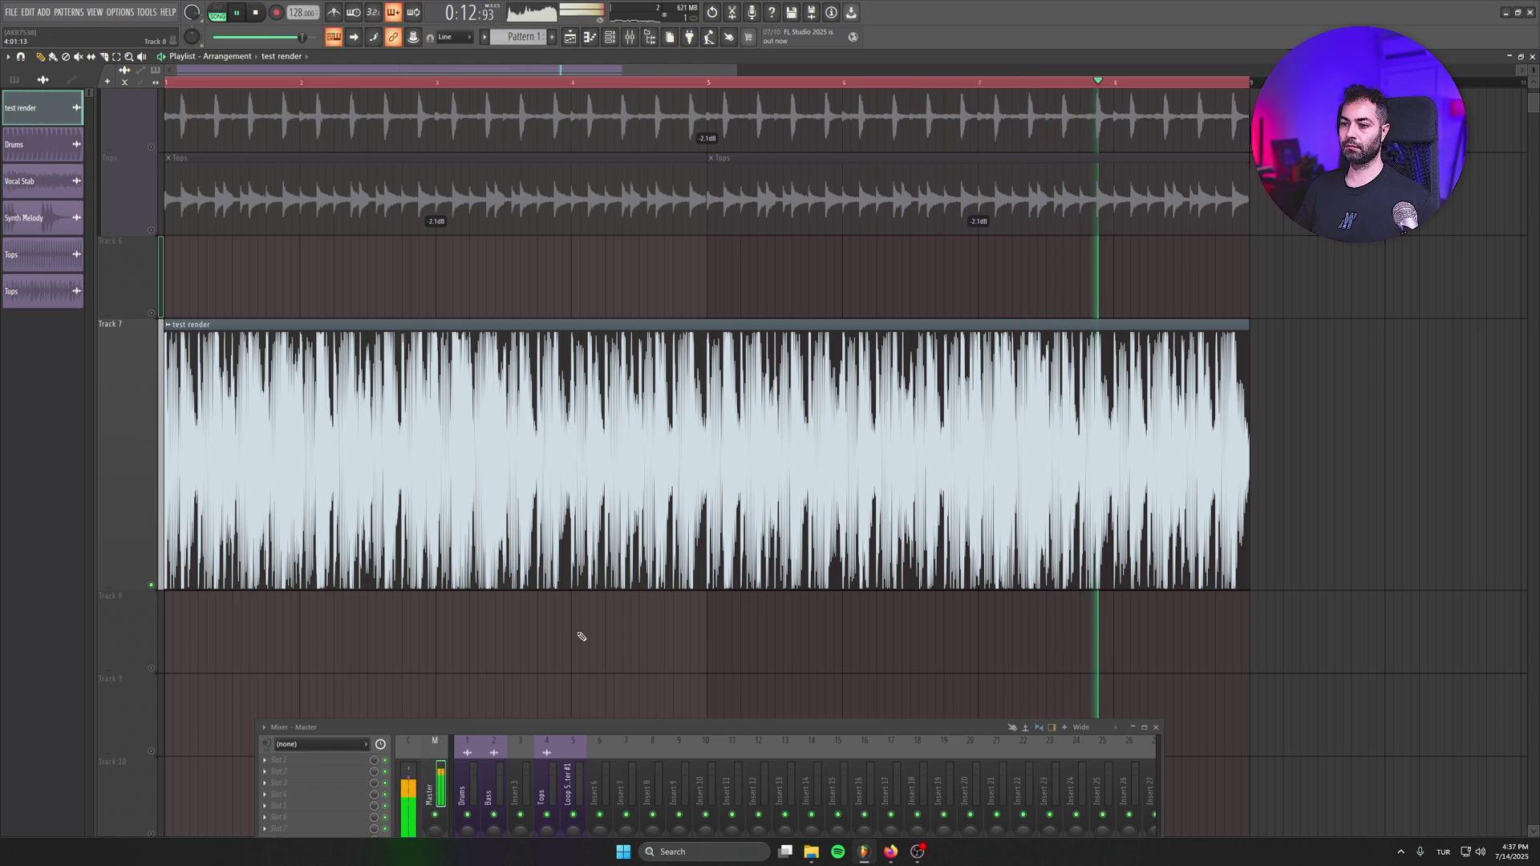
{"action": "left_click_drag", "start_coordinate": [639, 730], "coordinate": [670, 536]}
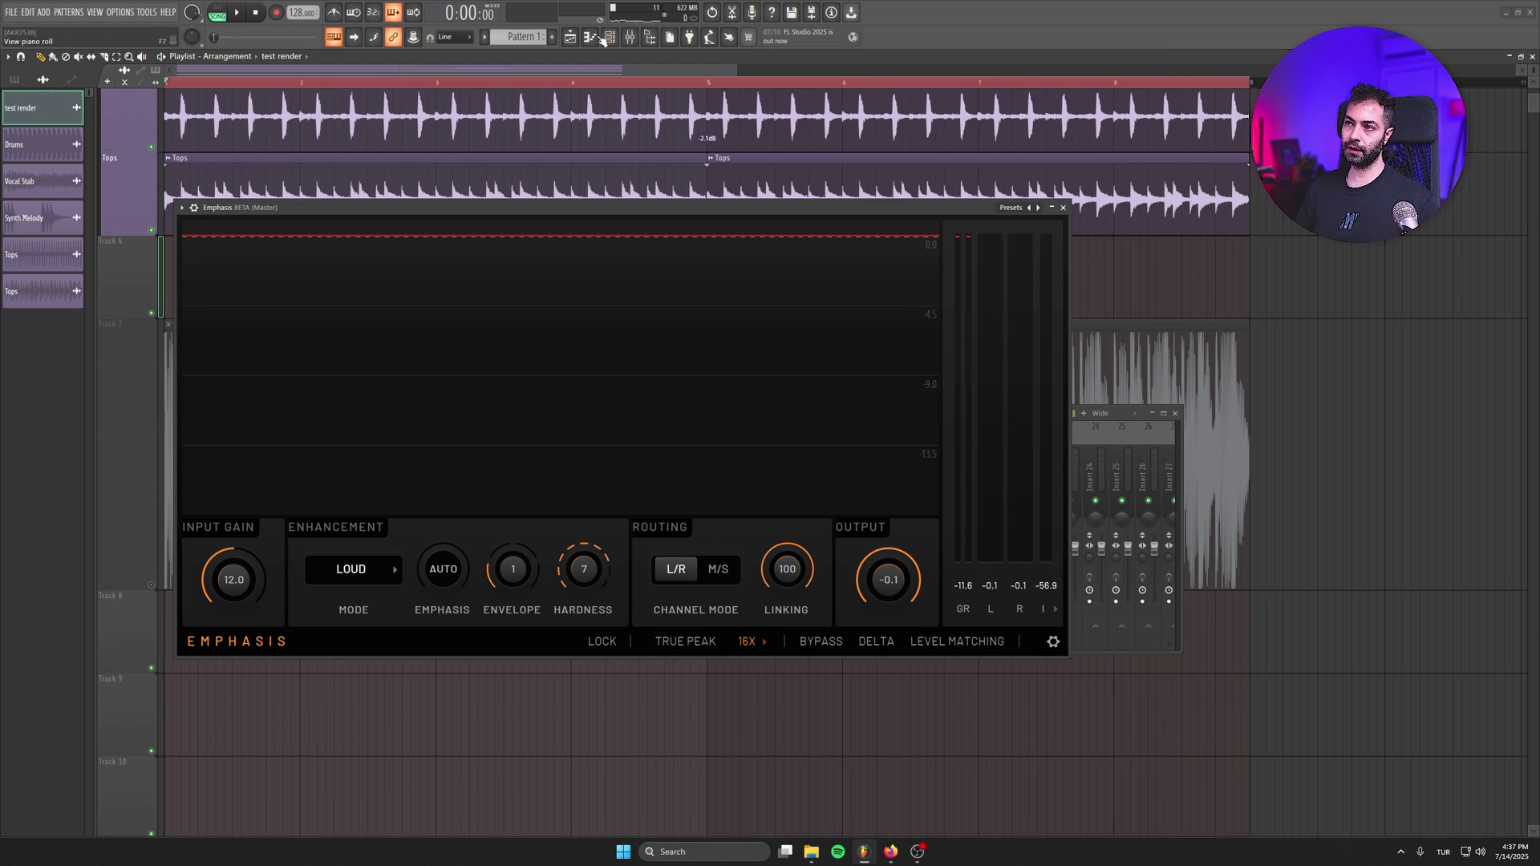
- Read the Gopher explanation of the Level Matching control in Emphasis
{"action": "left_click", "coordinate": [852, 37]}
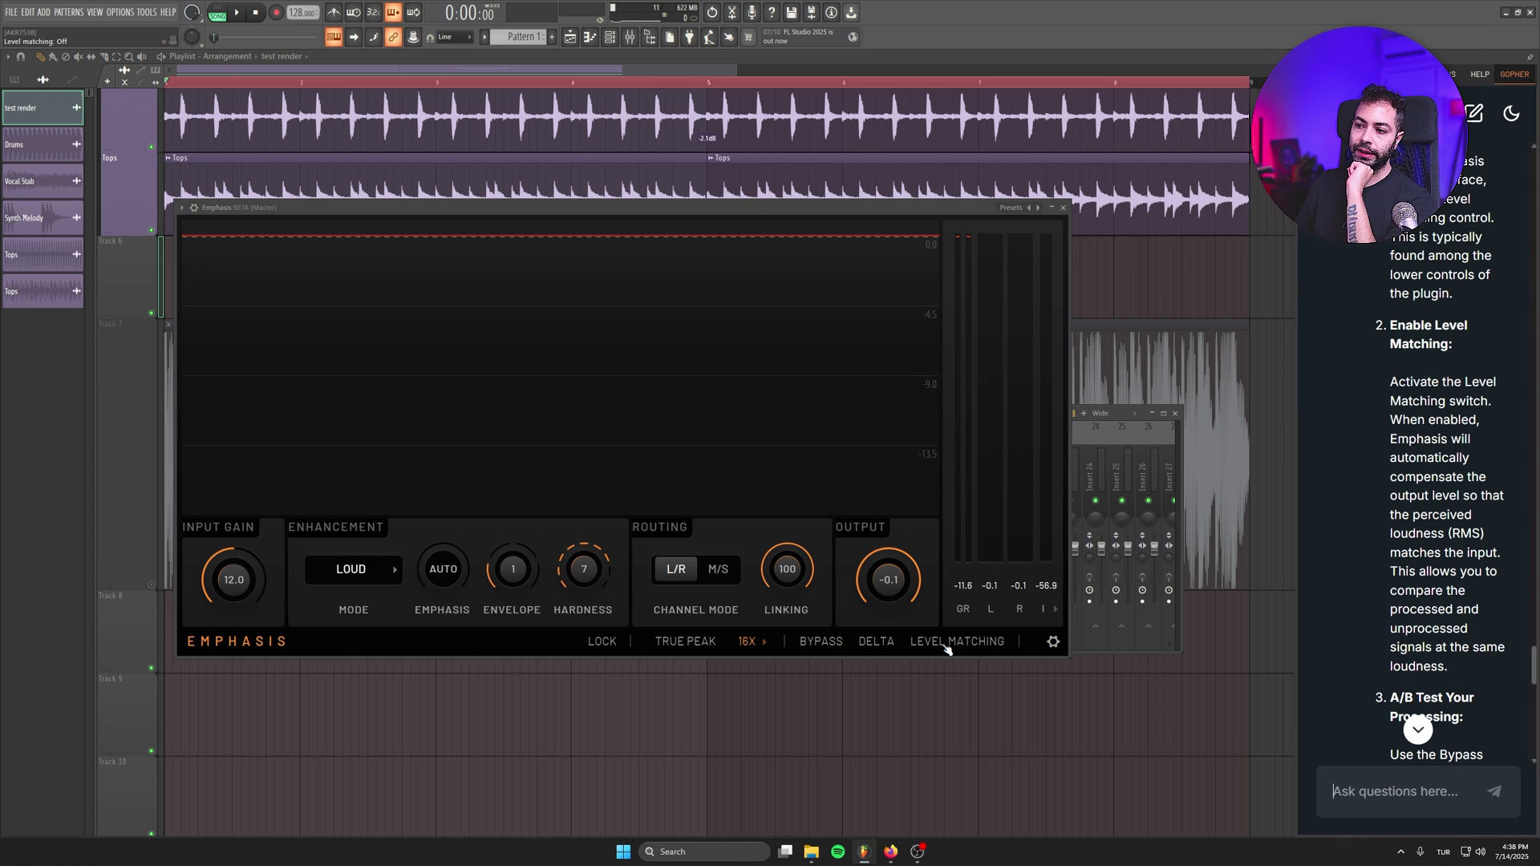
{"action": "left_click", "coordinate": [946, 645]}
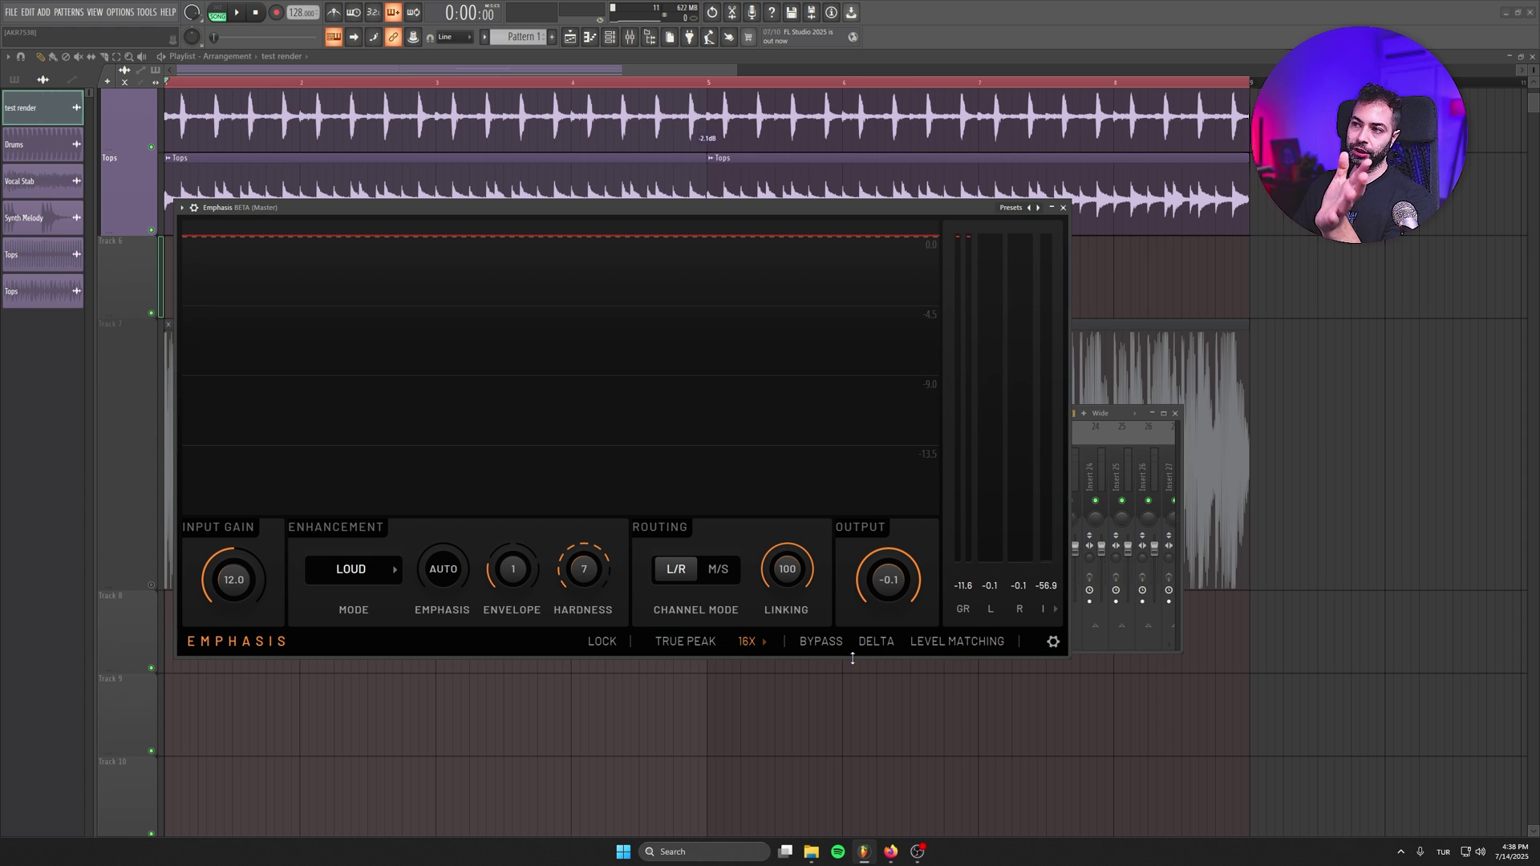
- Enable Level Matching in Emphasis and bring the input gain down to 0.0 dB
{"action": "left_click_drag", "start_coordinate": [233, 579], "coordinate": [233, 570]}
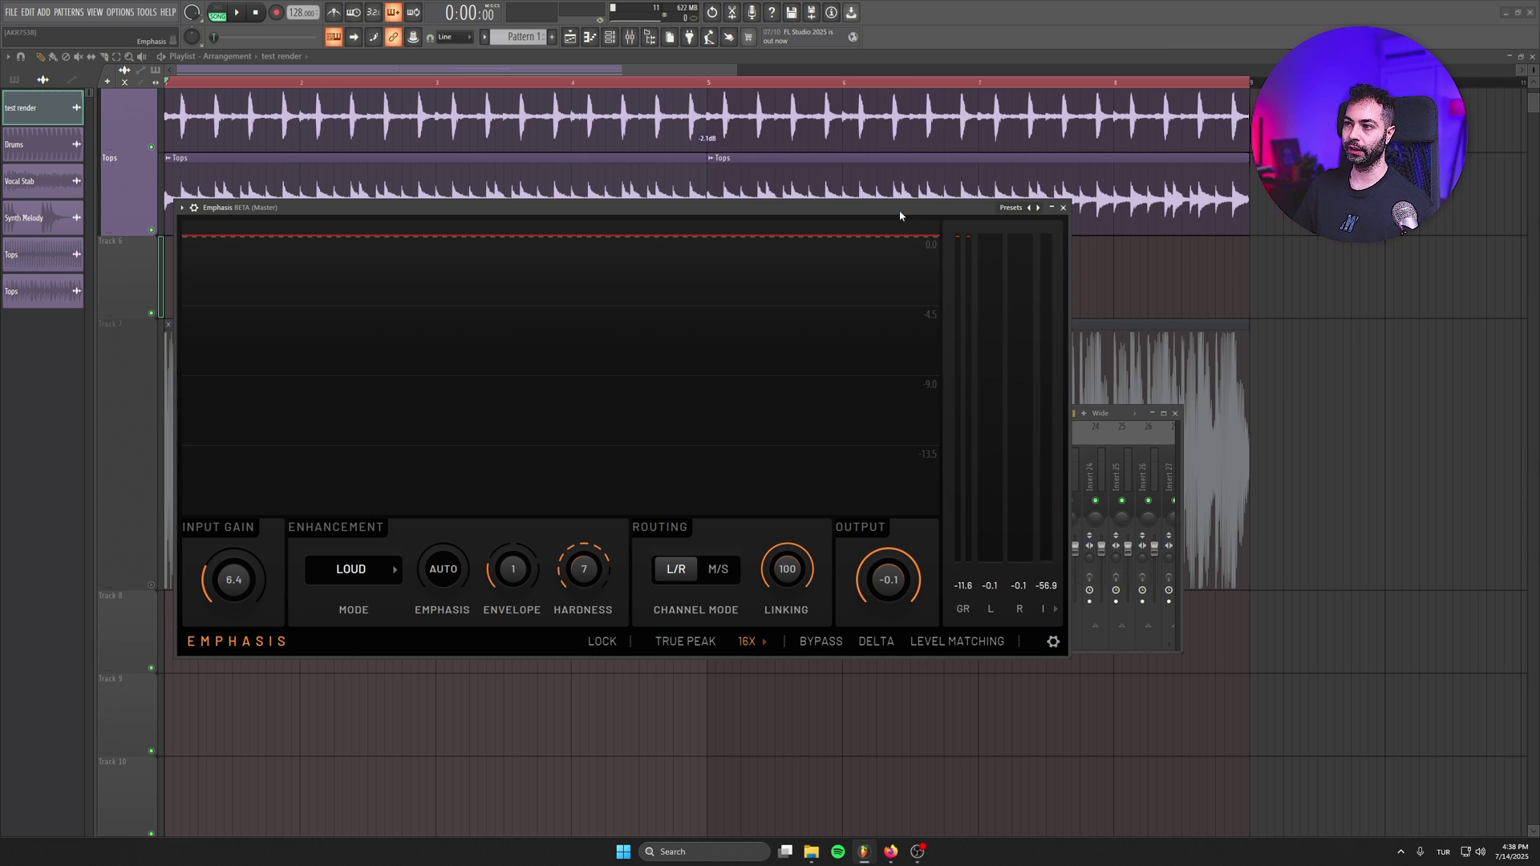
{"action": "left_click", "coordinate": [991, 642]}
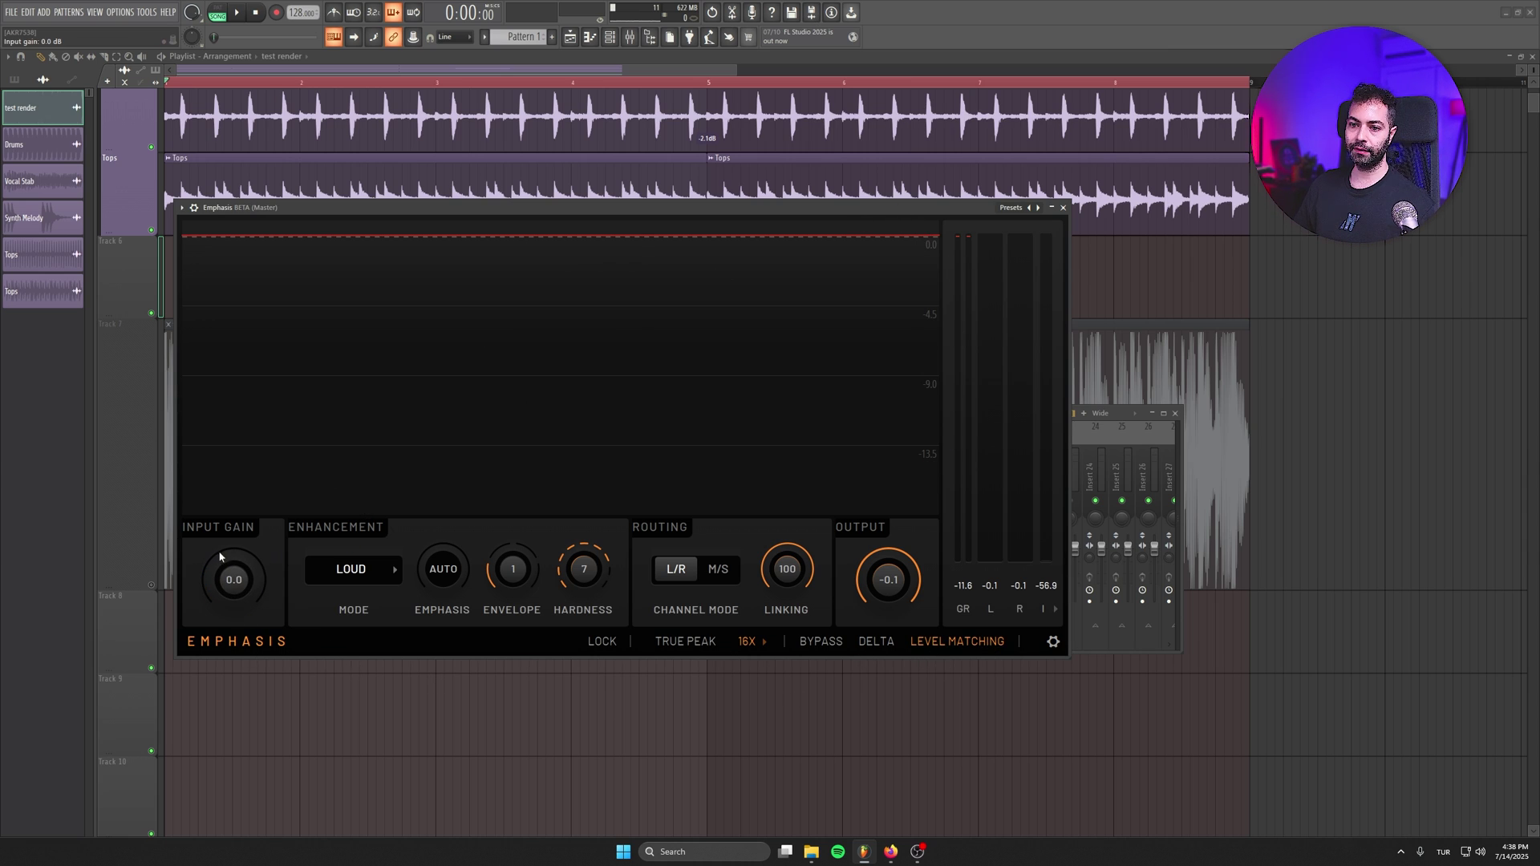
{"action": "left_click_drag", "start_coordinate": [233, 578], "coordinate": [233, 568]}
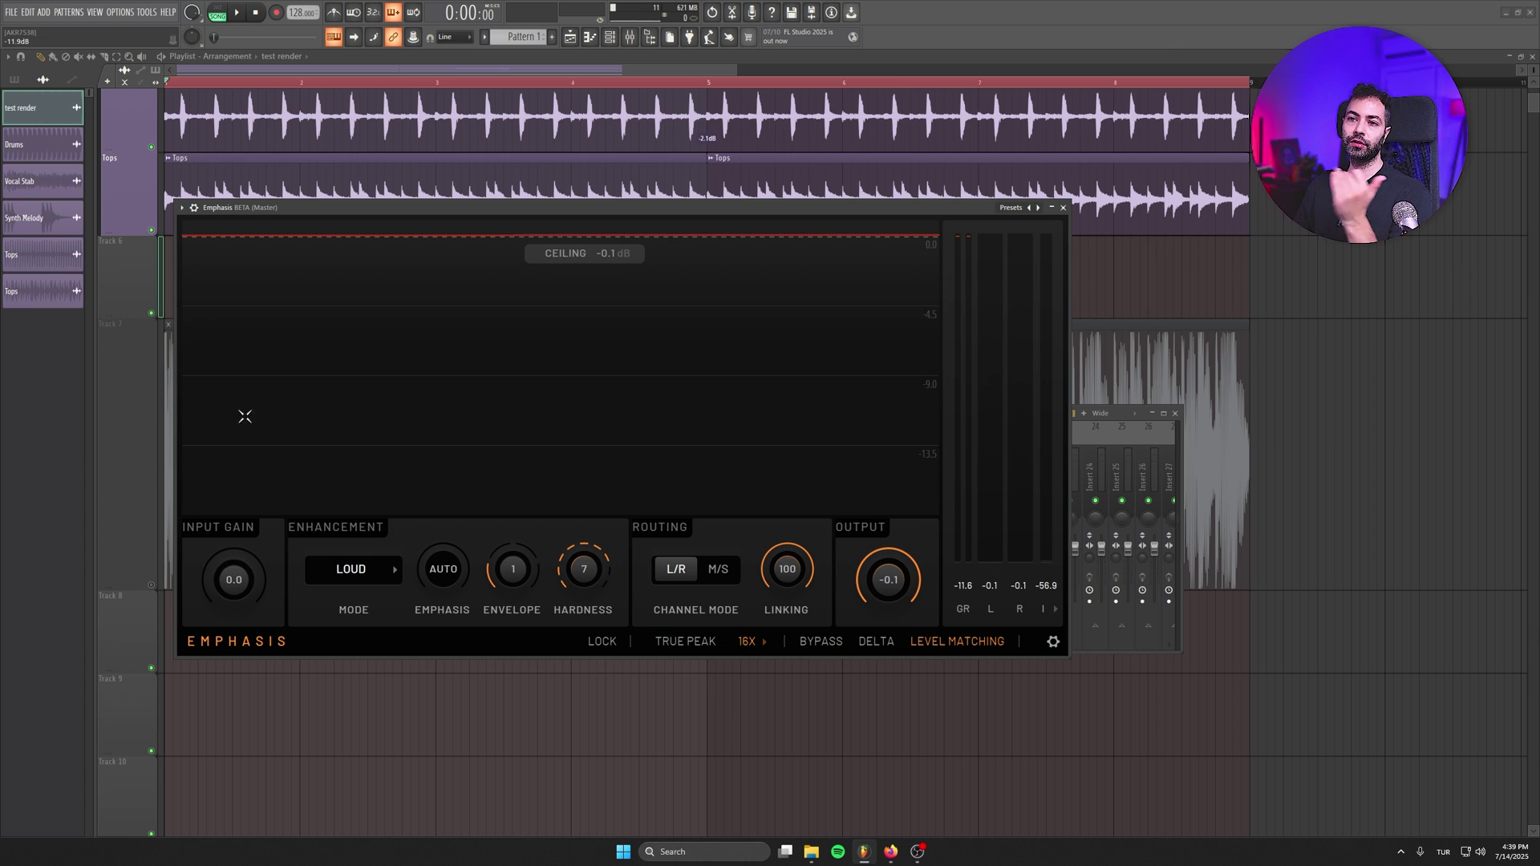
- Play the arrangement with Level Matching on while pushing the Emphasis input gain up to 15.8 dB
{"action": "scroll", "coordinate": [361, 185], "scroll_direction": "up", "scroll_amount": 3}
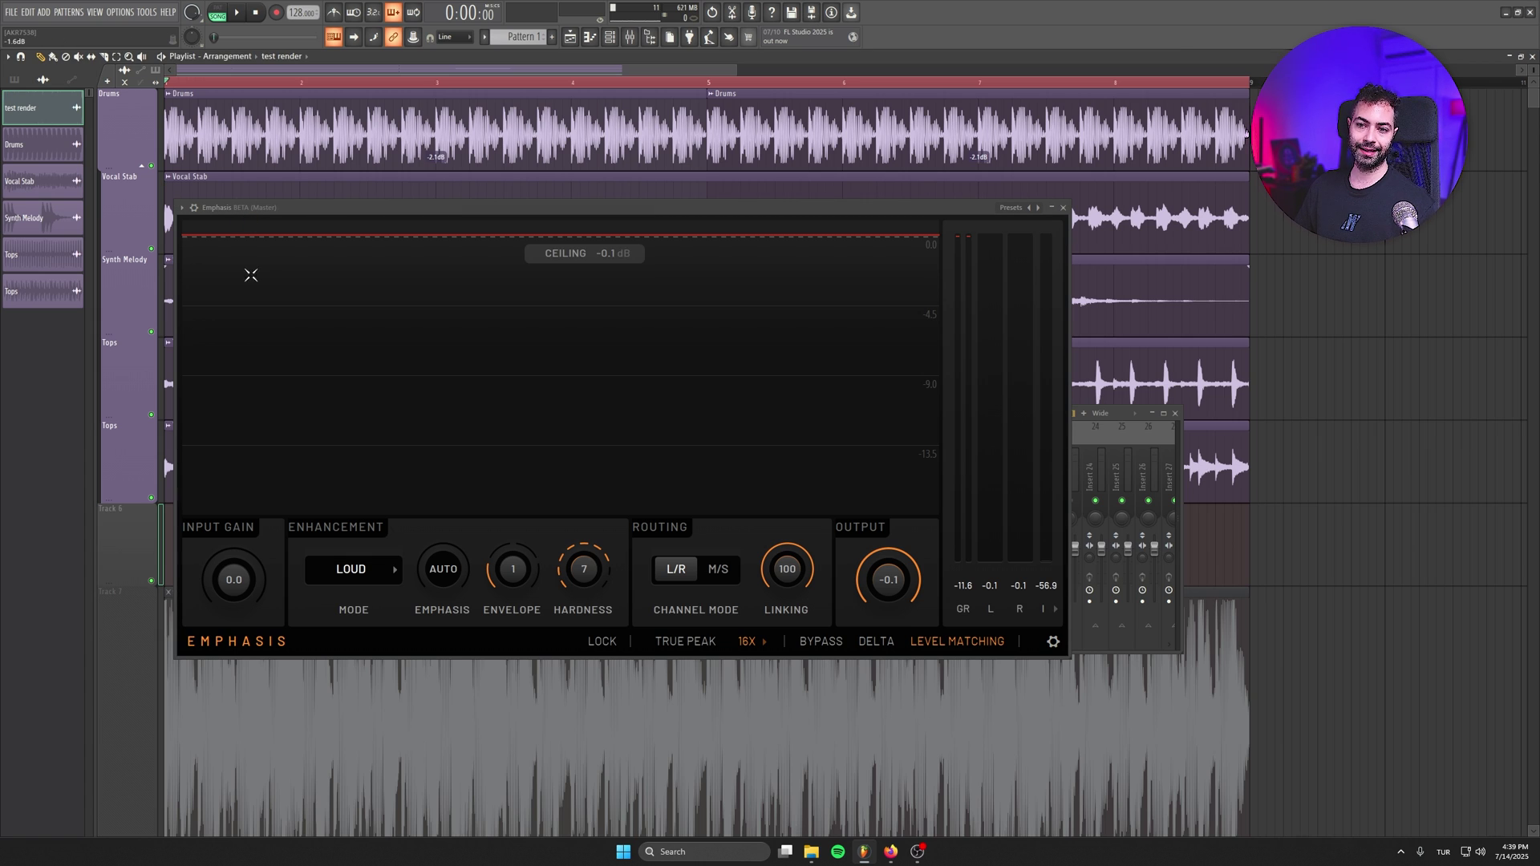
{"action": "key", "text": "space"}
{"action": "left_click_drag", "start_coordinate": [242, 589], "coordinate": [242, 627]}
{"action": "key", "text": "space"}
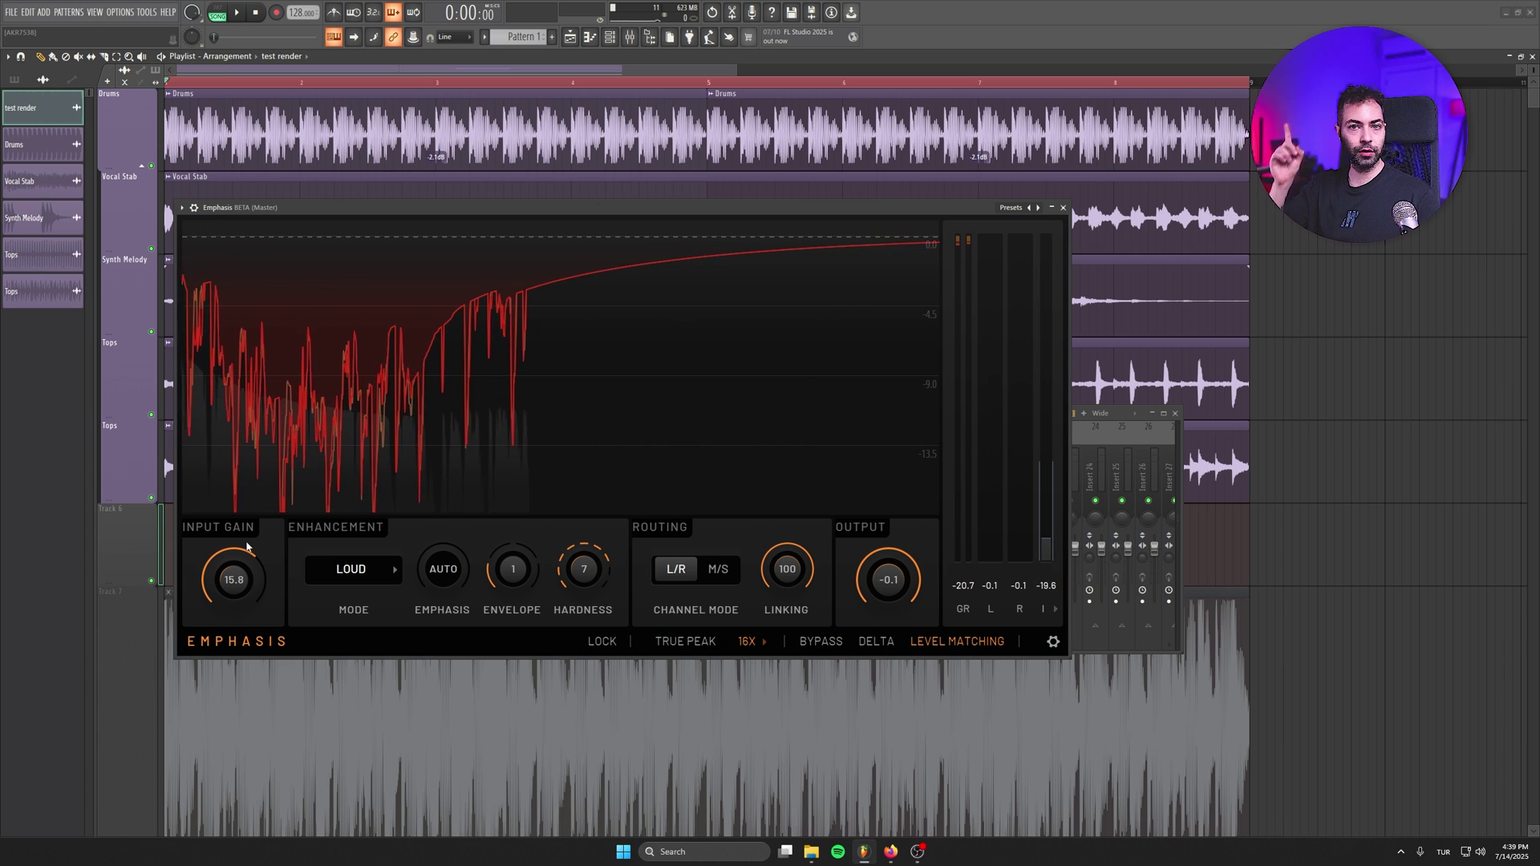
- Lower the Emphasis input gain and adjust it to 9.0 dB while auditioning the level-matched arrangement
{"action": "left_click_drag", "start_coordinate": [247, 548], "coordinate": [247, 582]}
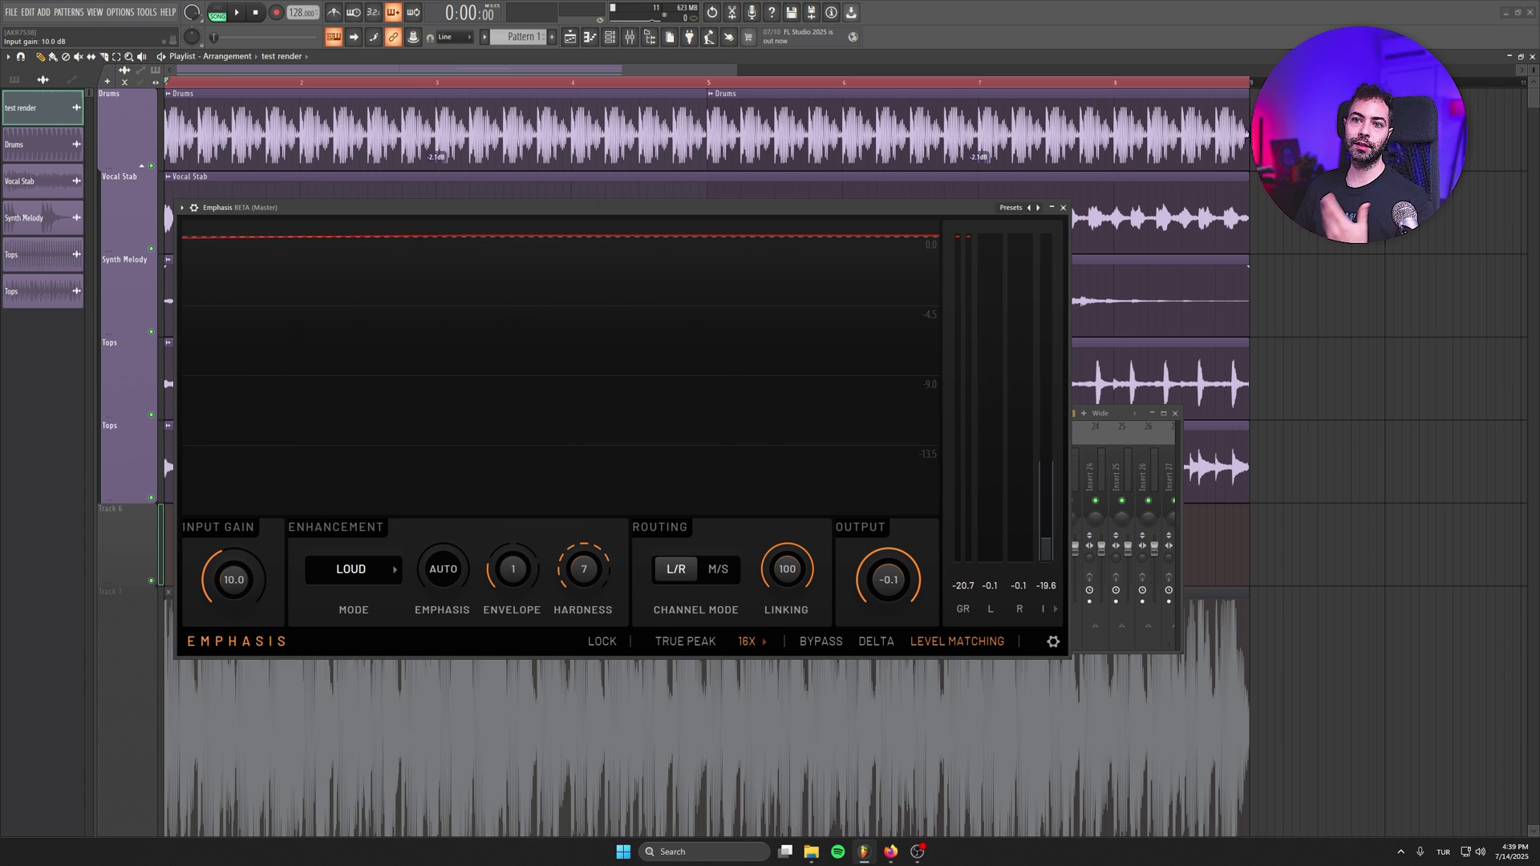
{"action": "left_click_drag", "start_coordinate": [247, 582], "coordinate": [247, 597]}
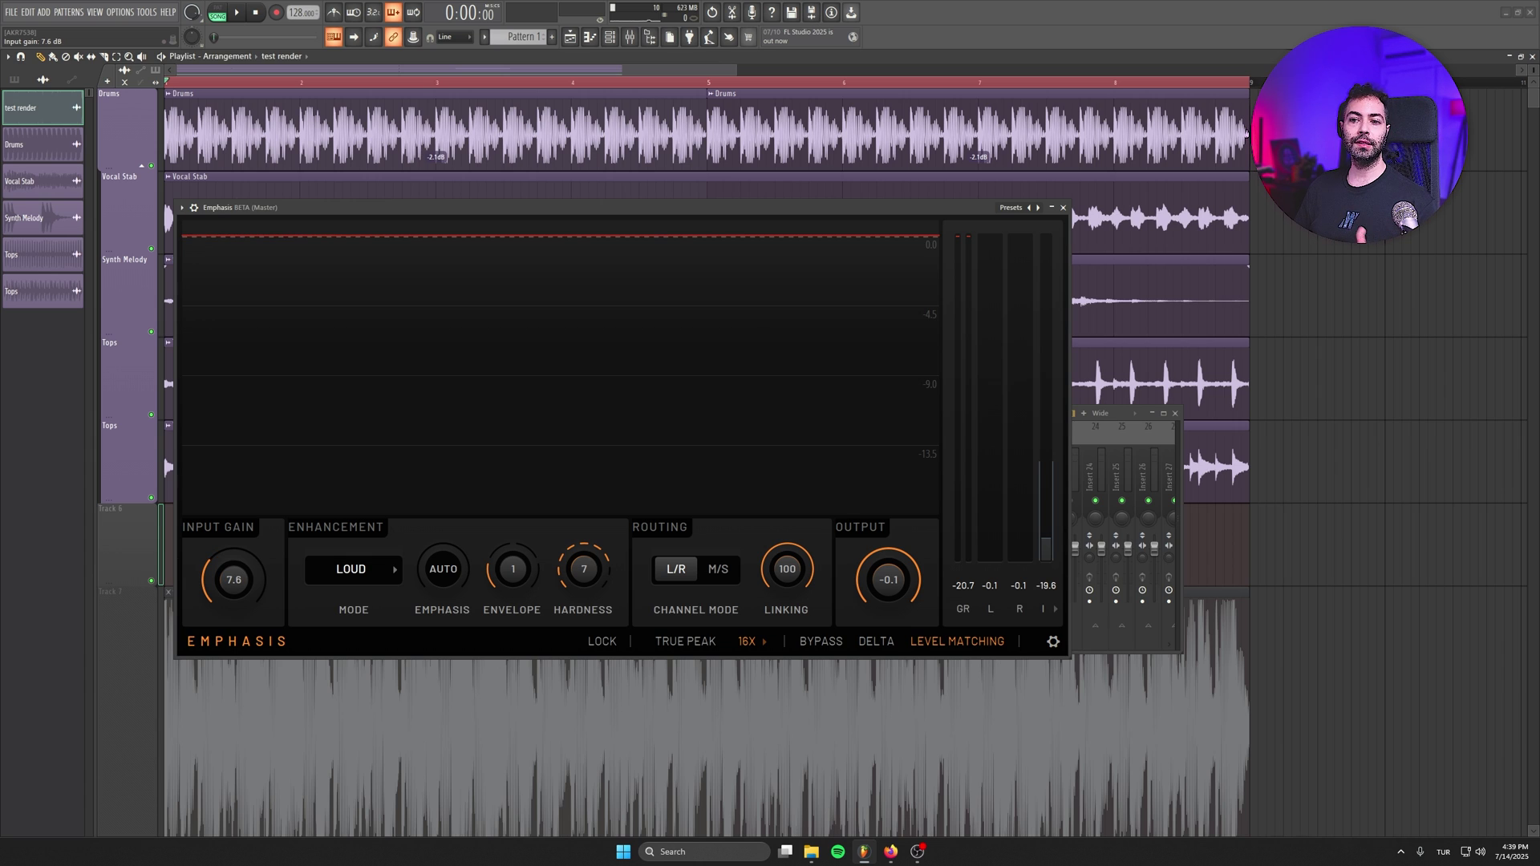
{"action": "key", "text": "space"}
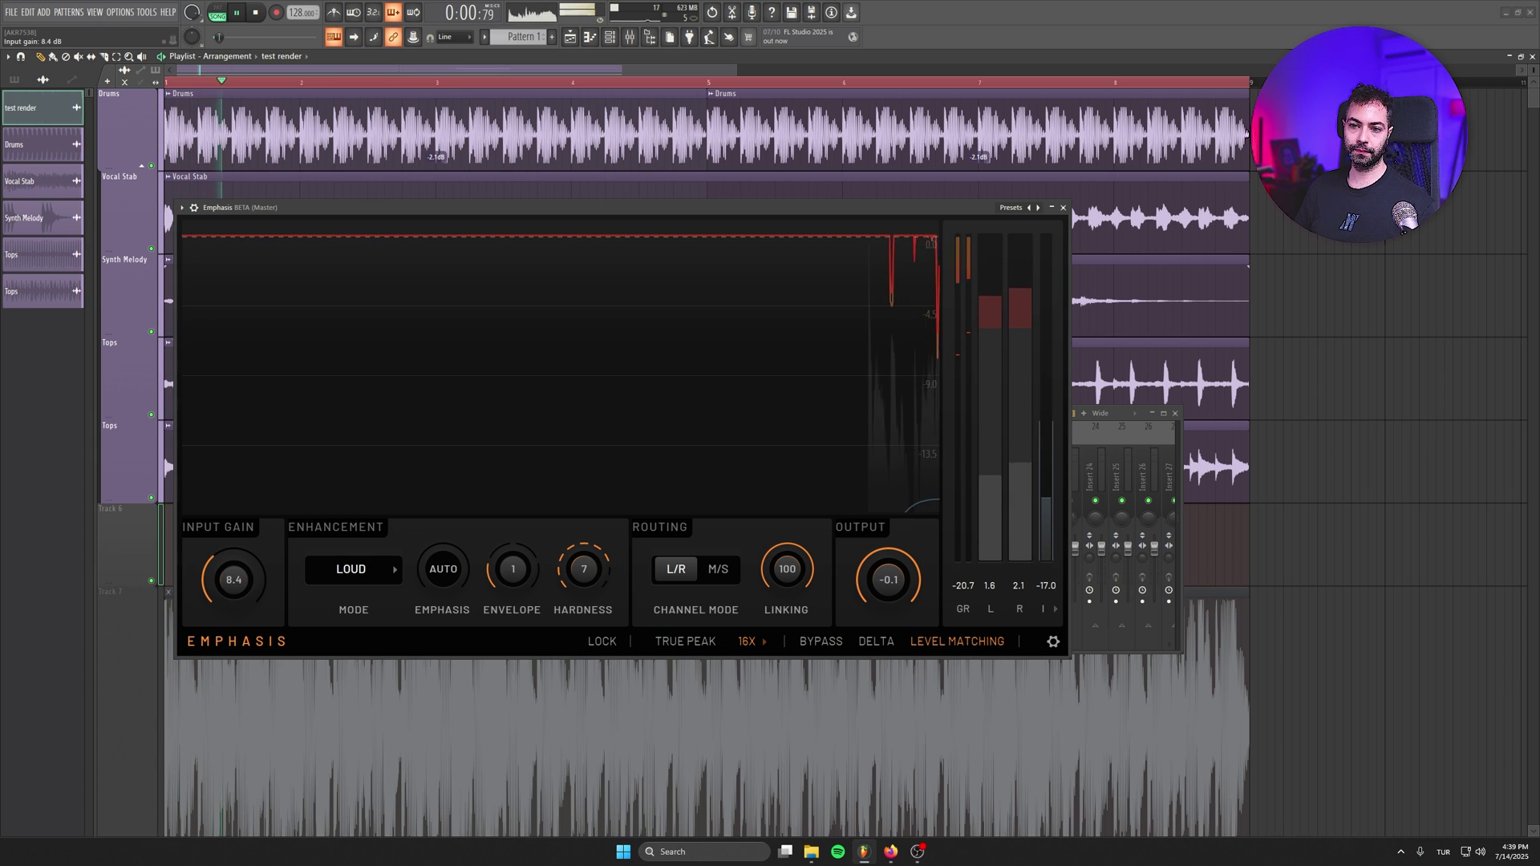
{"action": "left_click_drag", "start_coordinate": [247, 597], "coordinate": [247, 641]}
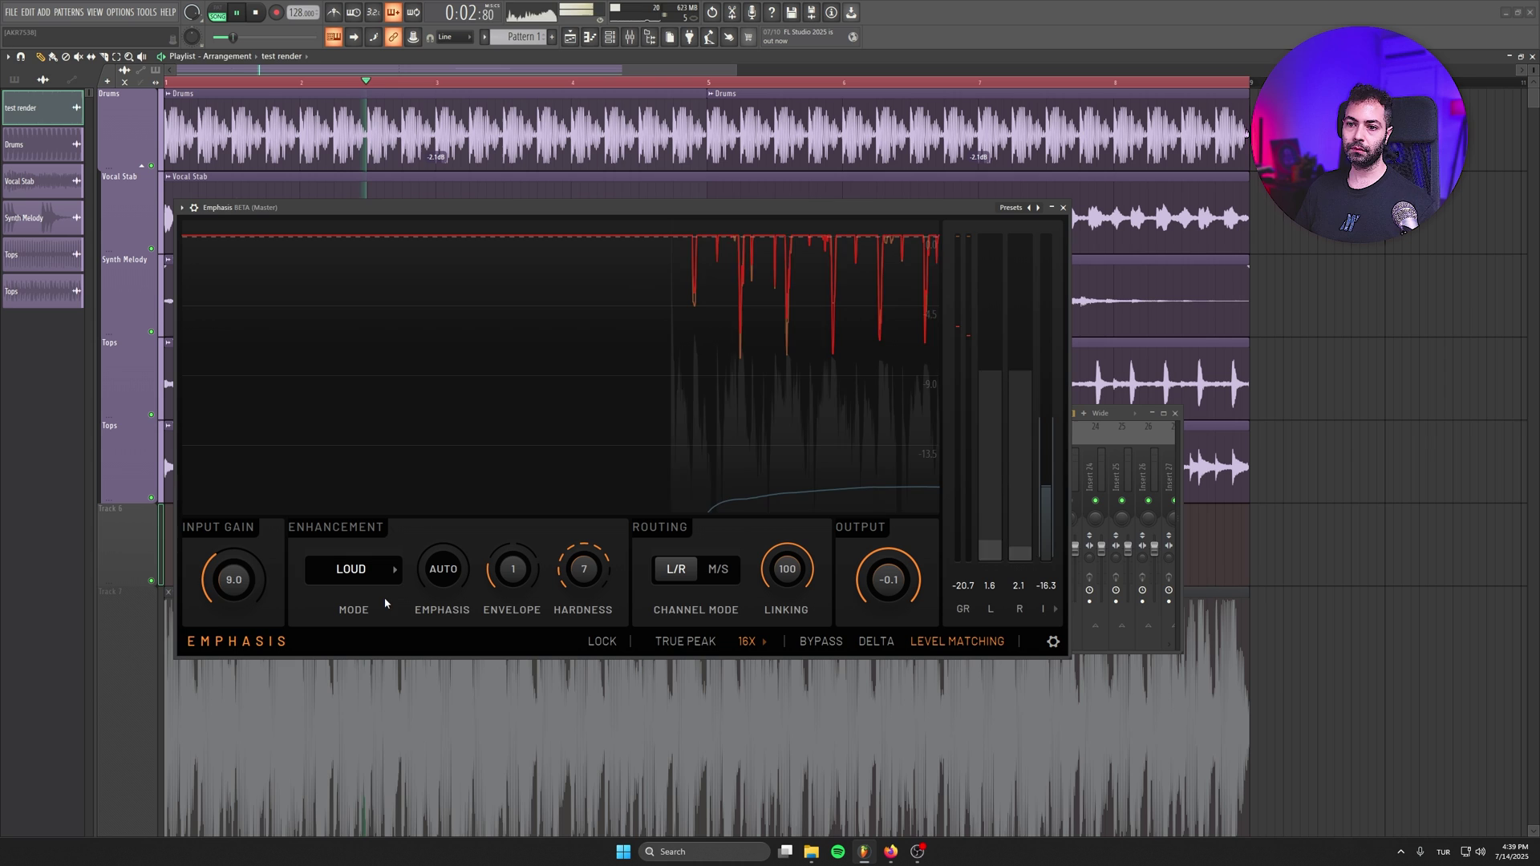
{"action": "left_click_drag", "start_coordinate": [235, 577], "coordinate": [235, 527]}
{"action": "key", "text": "space"}
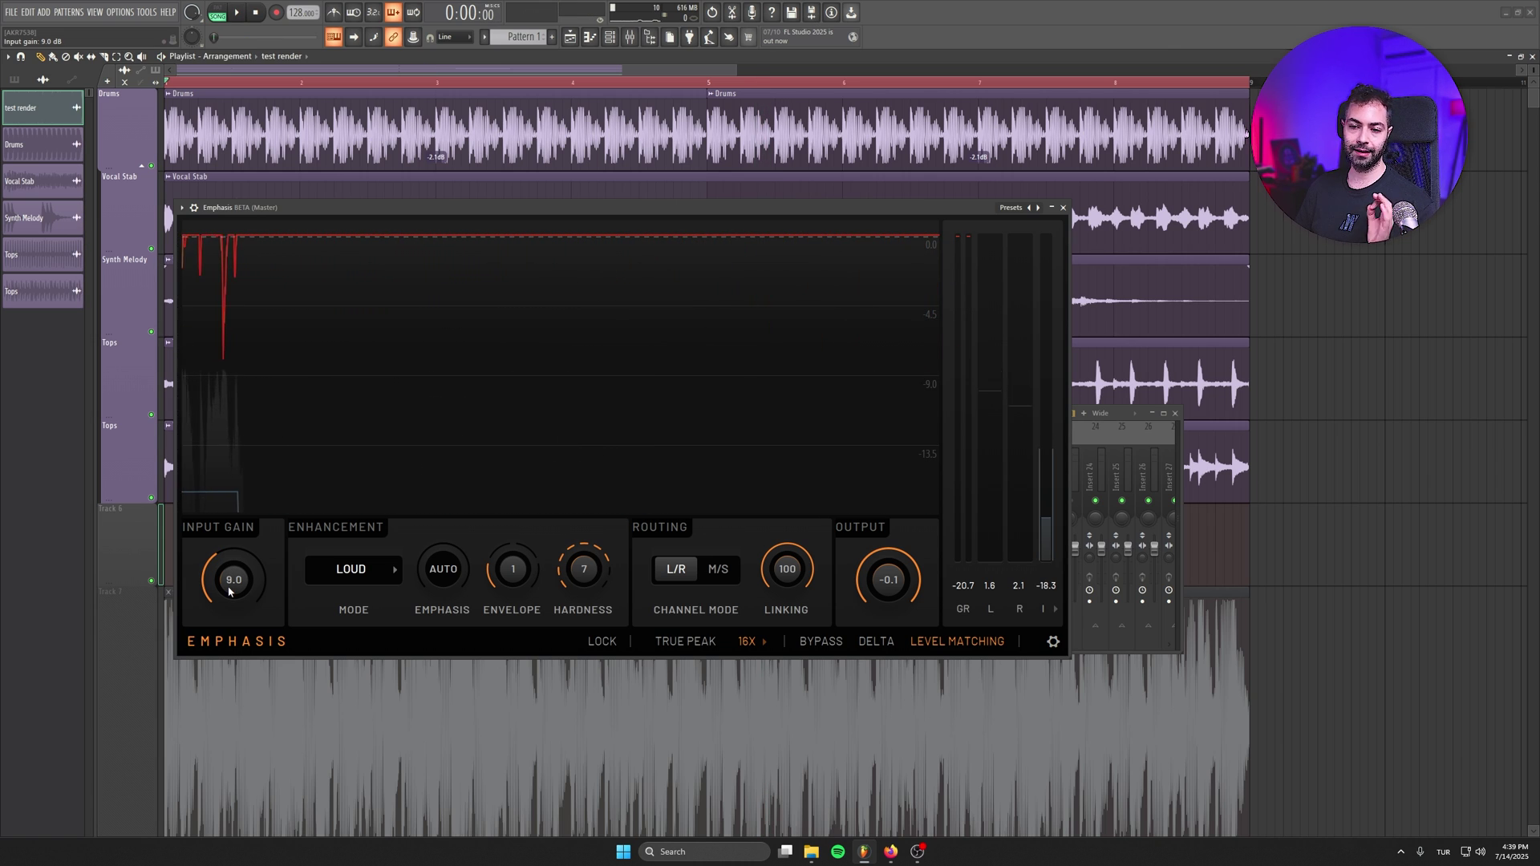
- Play the arrangement with Emphasis Level Matching on, turn Level Matching off, and replay the arrangement for comparison
{"action": "key", "text": "space"}
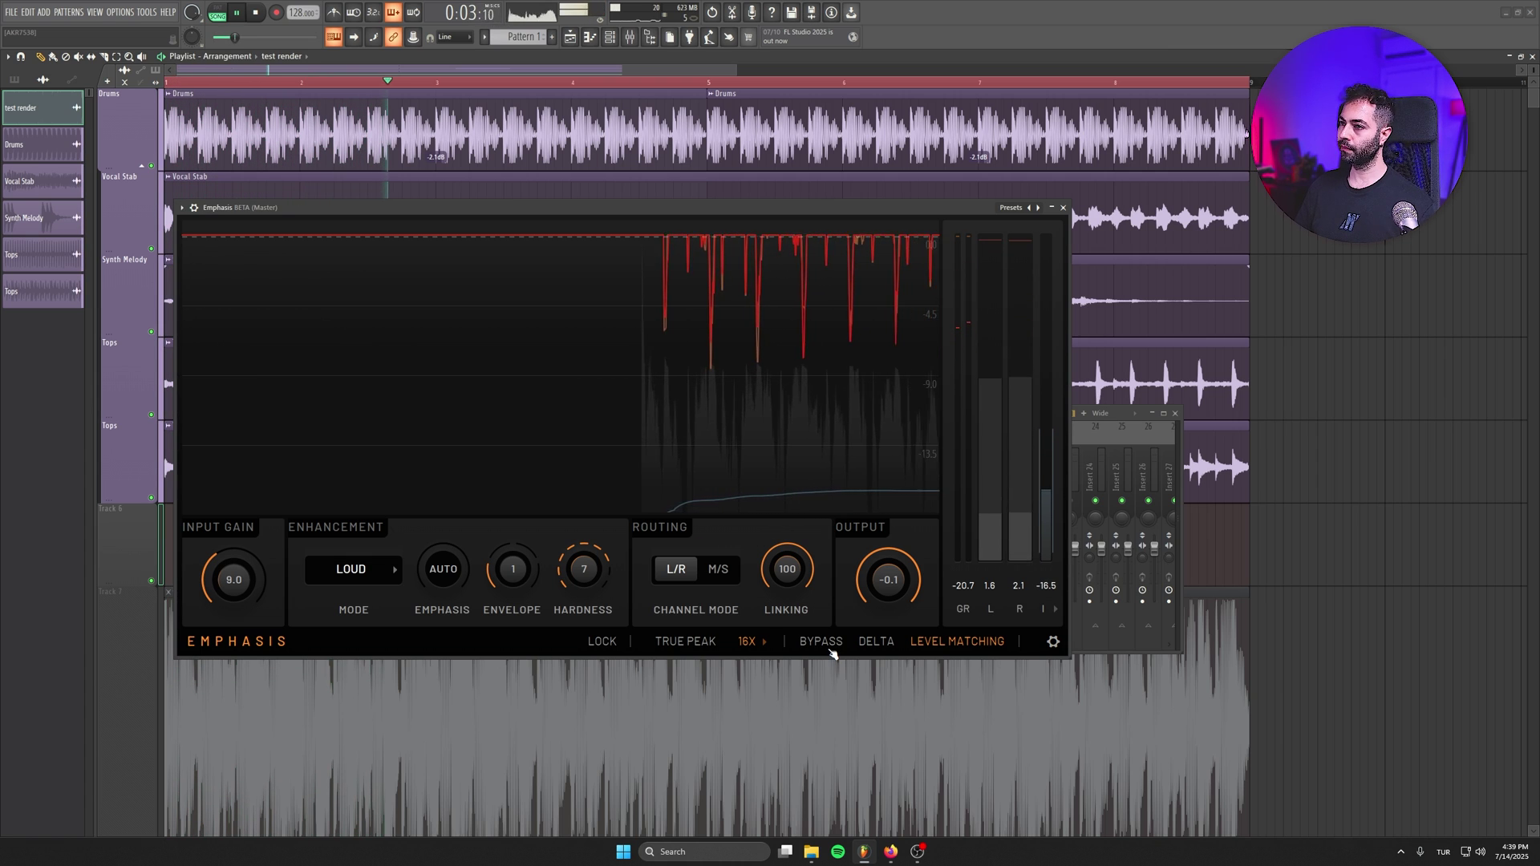
{"action": "key", "text": "space"}
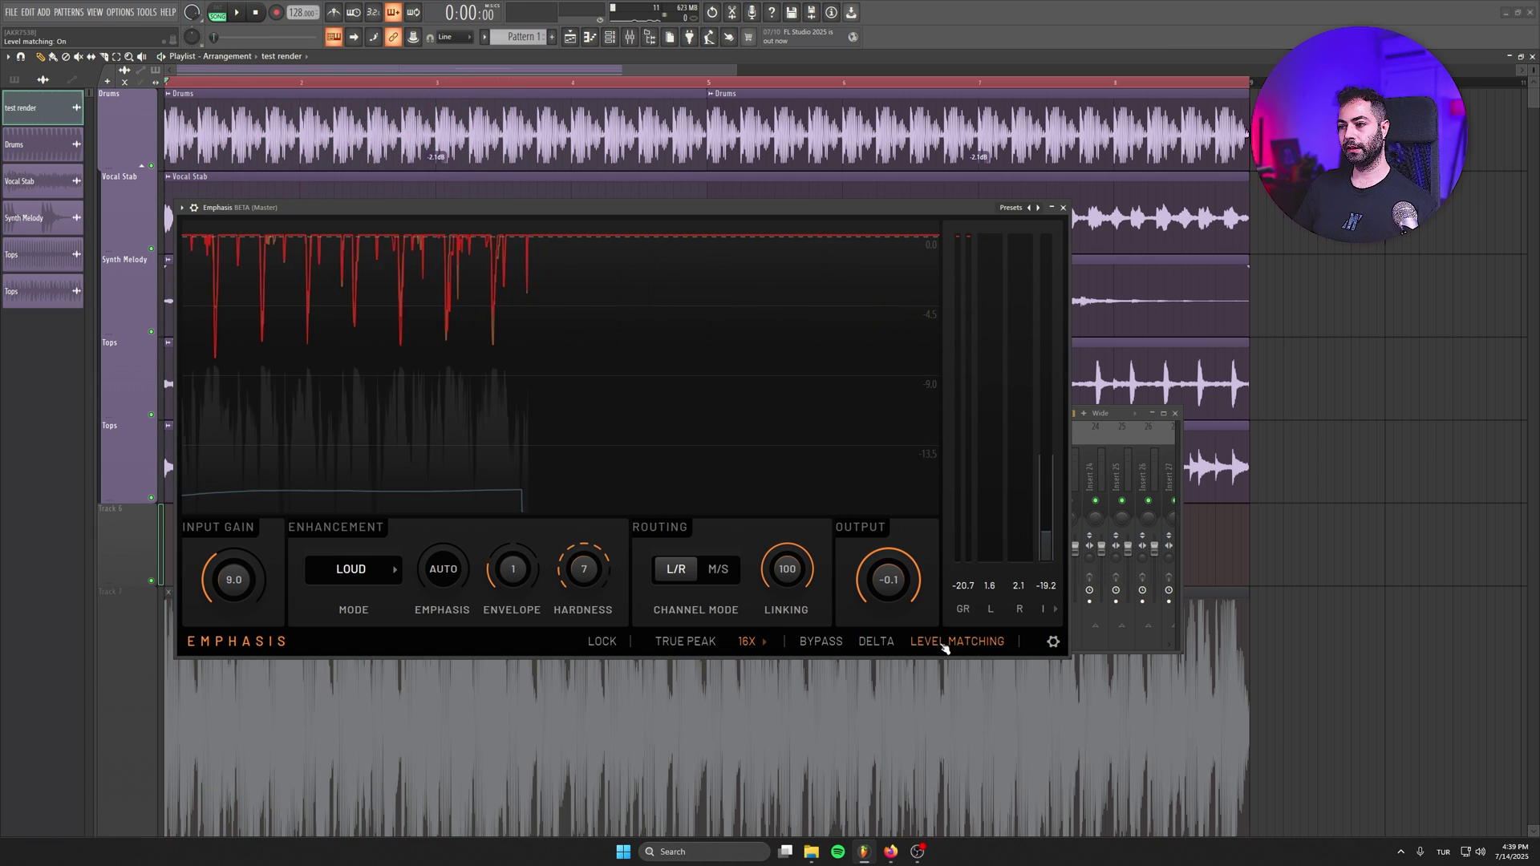
{"action": "left_click", "coordinate": [944, 642]}
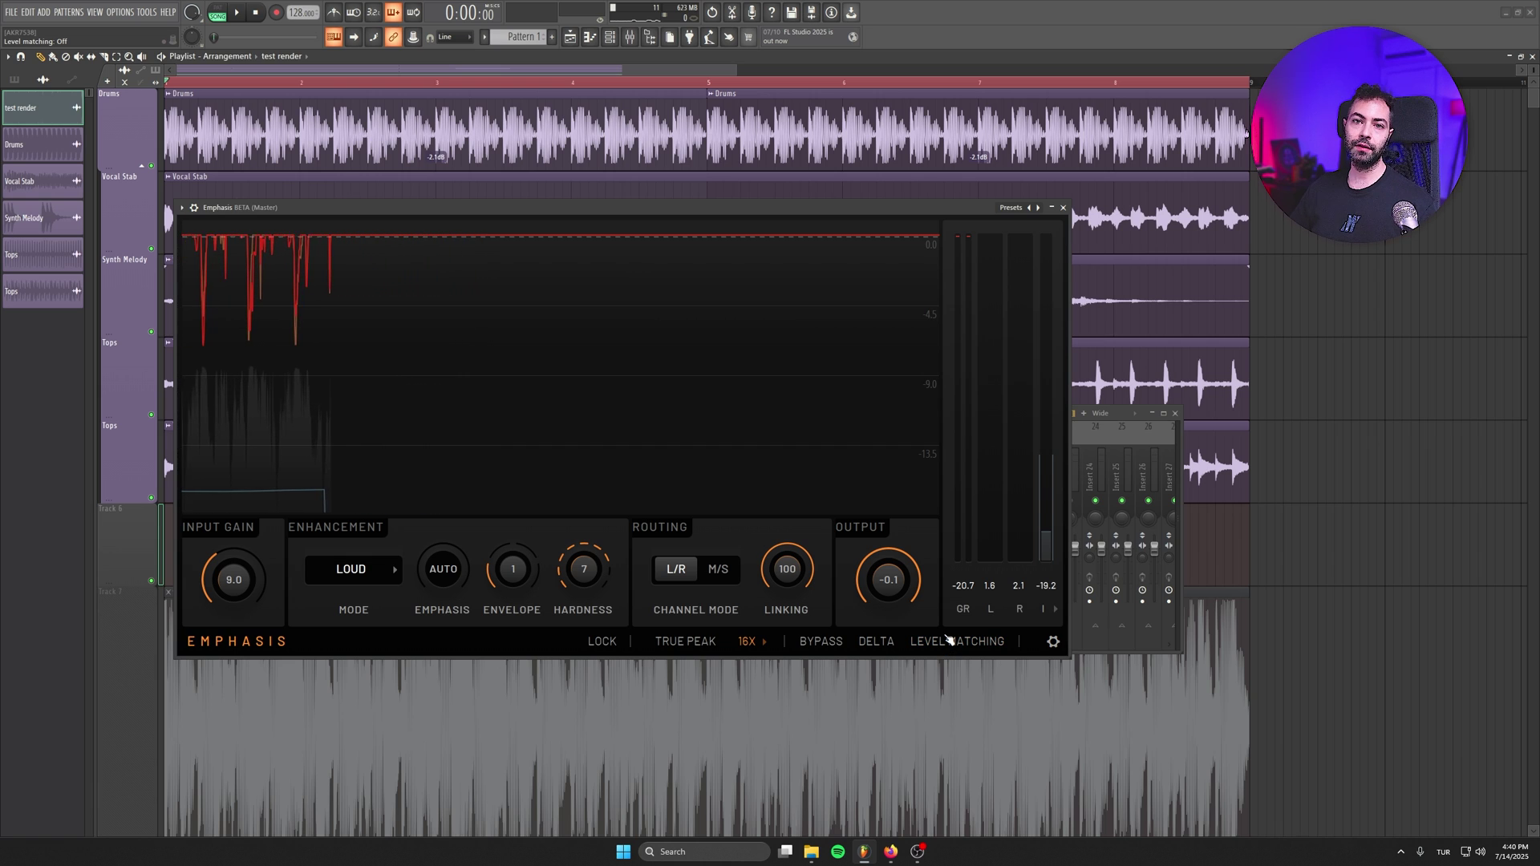
{"action": "key", "text": "space"}
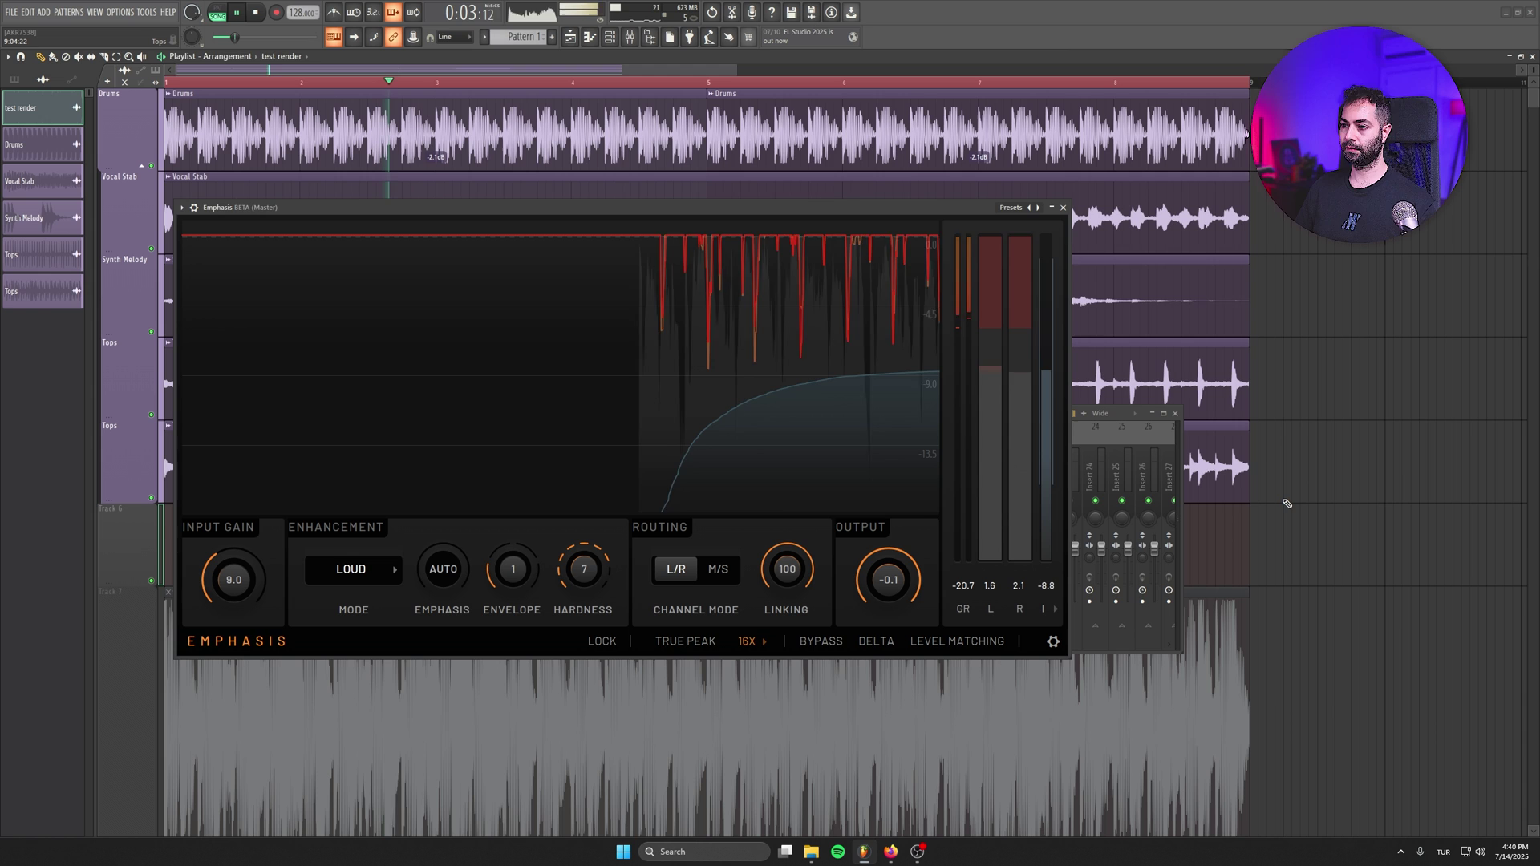
{"action": "key", "text": "space"}
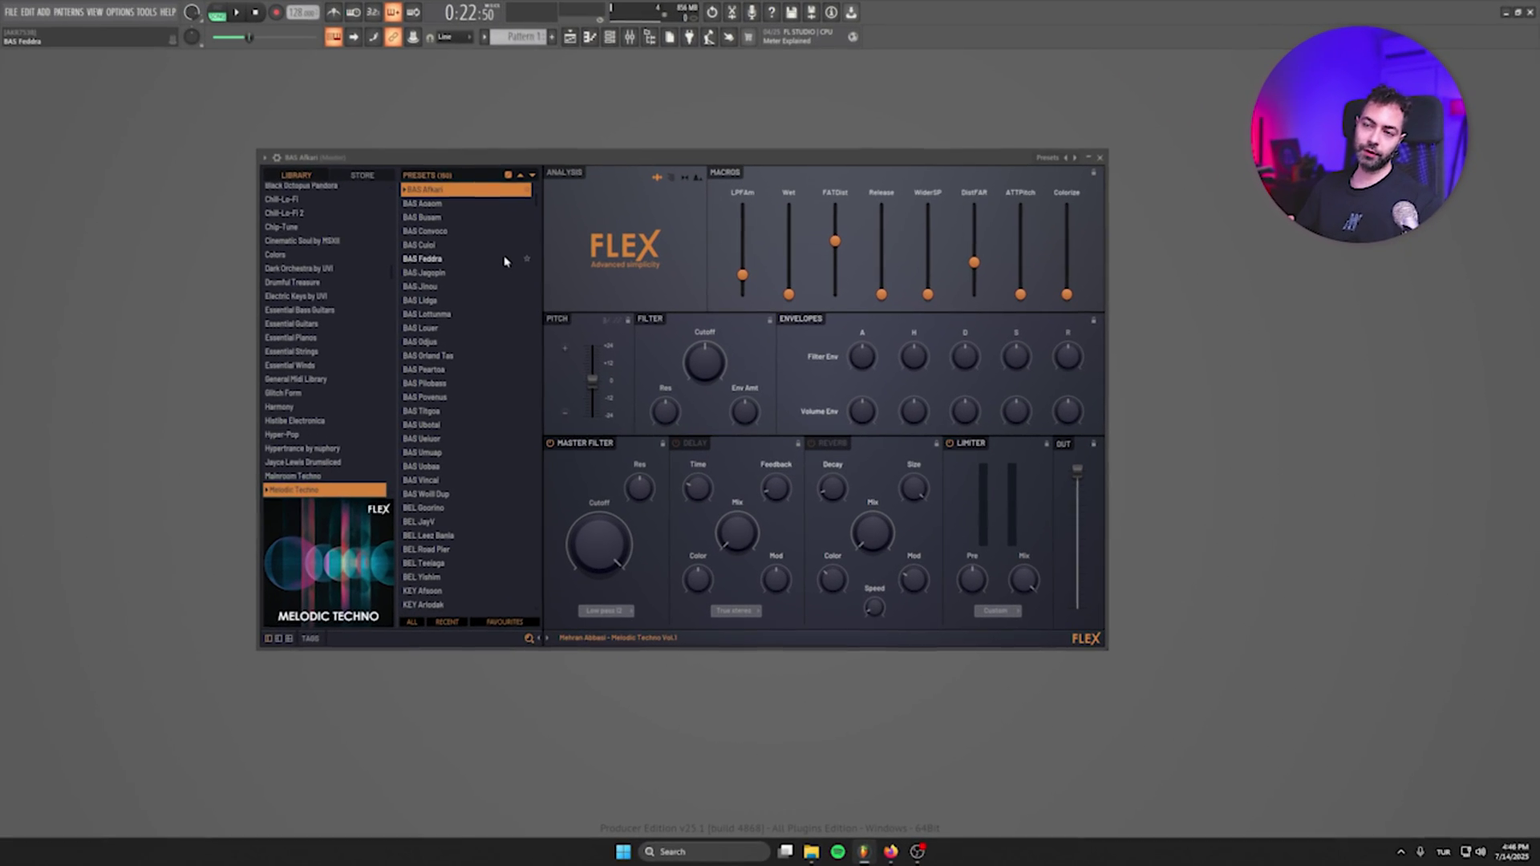
- Browse the presets of the Melodic Techno library in FLEX, from the bass sounds through the leads and back
{"action": "scroll", "coordinate": [325, 432], "scroll_direction": "down", "scroll_amount": 3}
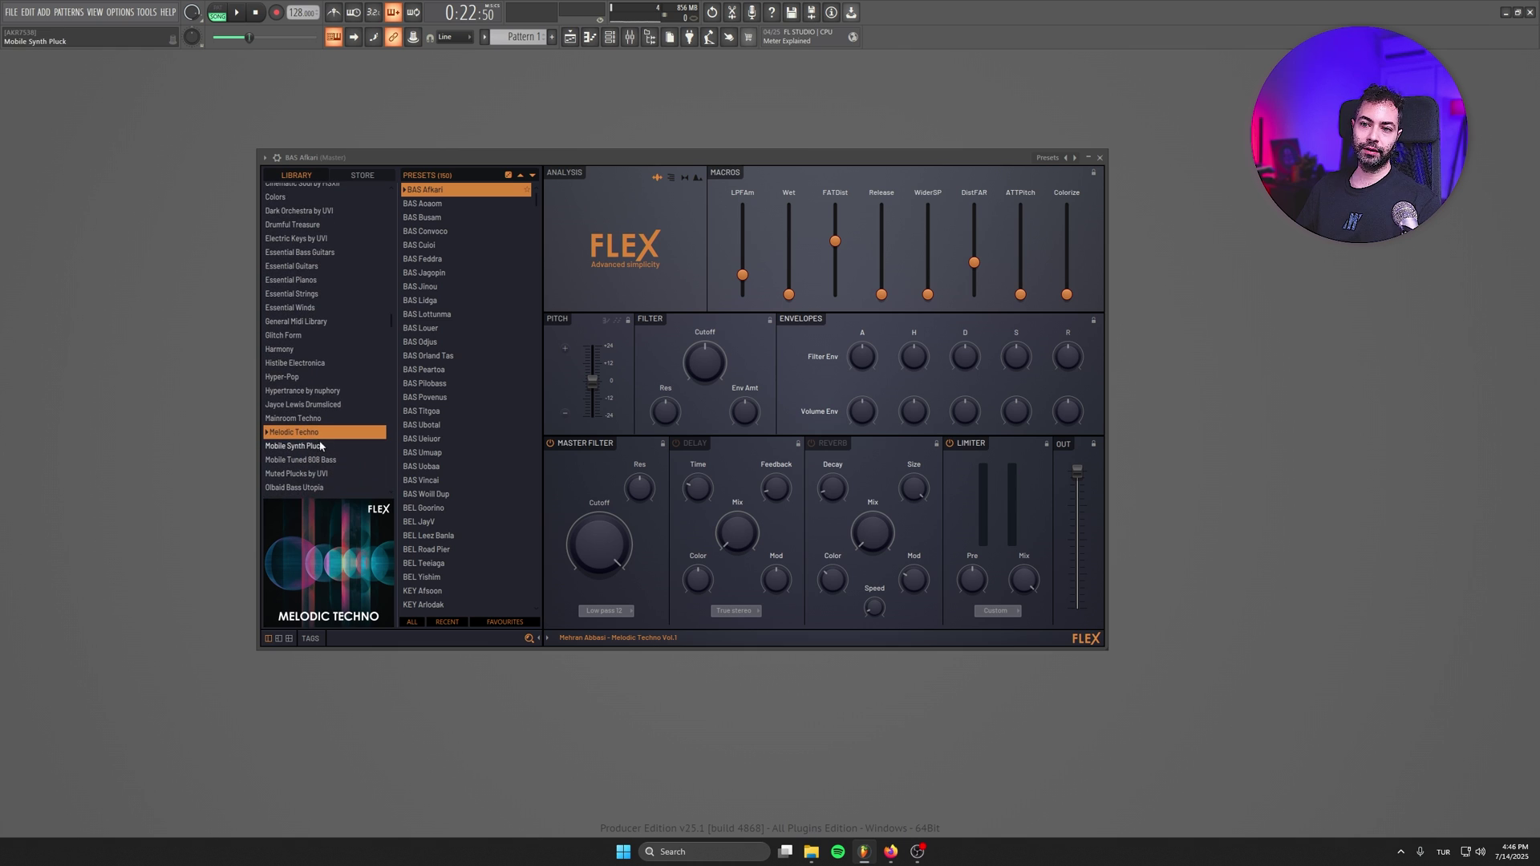
{"action": "mouse_move", "coordinate": [536, 201]}
{"action": "left_mouse_down"}
{"action": "mouse_move", "coordinate": [550, 615]}
{"action": "mouse_move", "coordinate": [565, 212]}
{"action": "mouse_move", "coordinate": [537, 202]}
{"action": "left_mouse_up"}
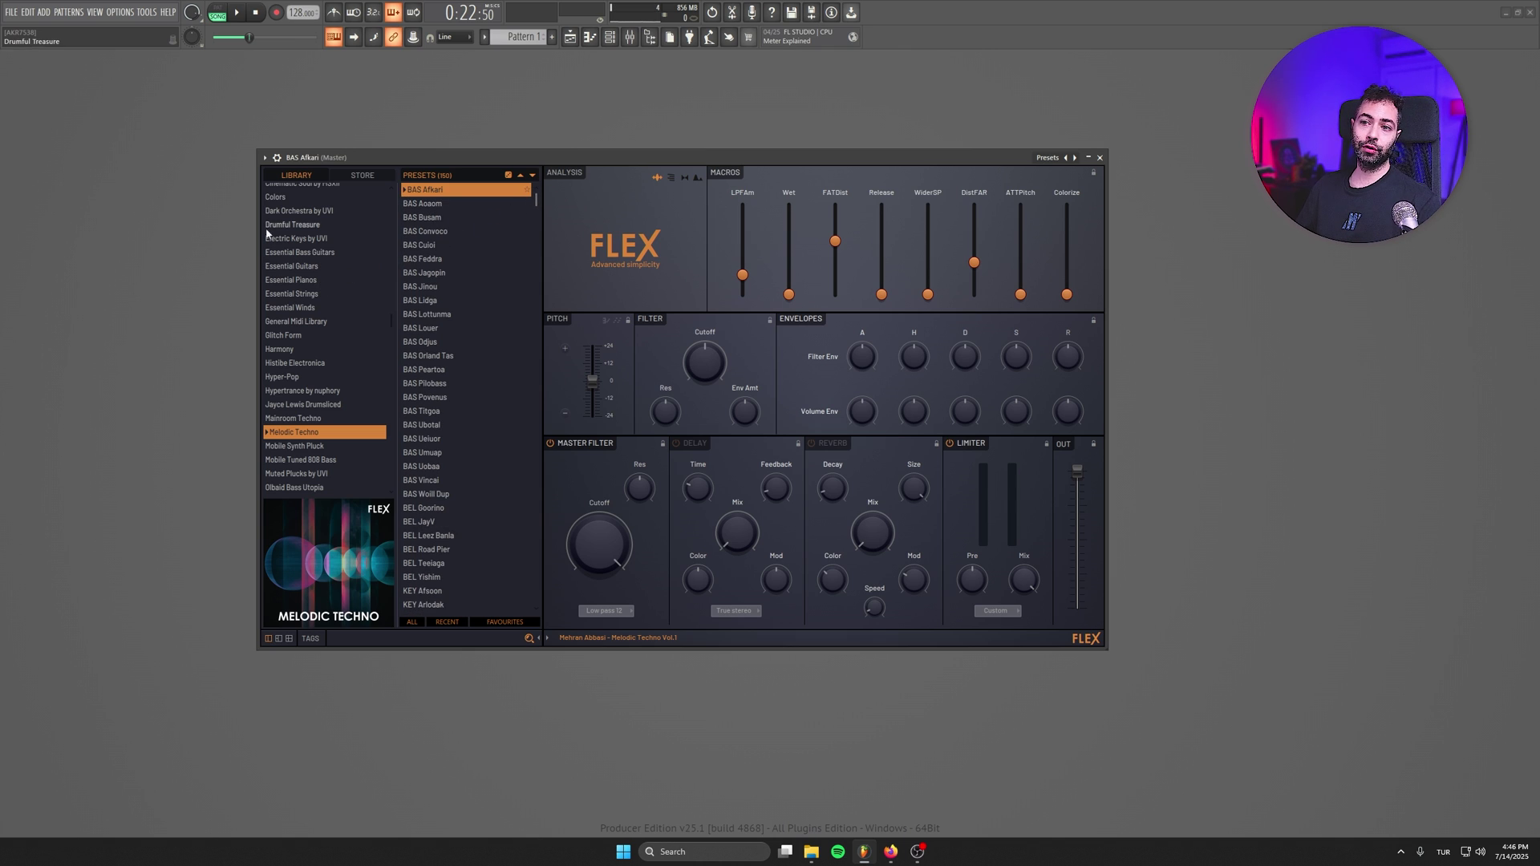
{"action": "scroll", "coordinate": [473, 393], "scroll_direction": "down", "scroll_amount": 15}
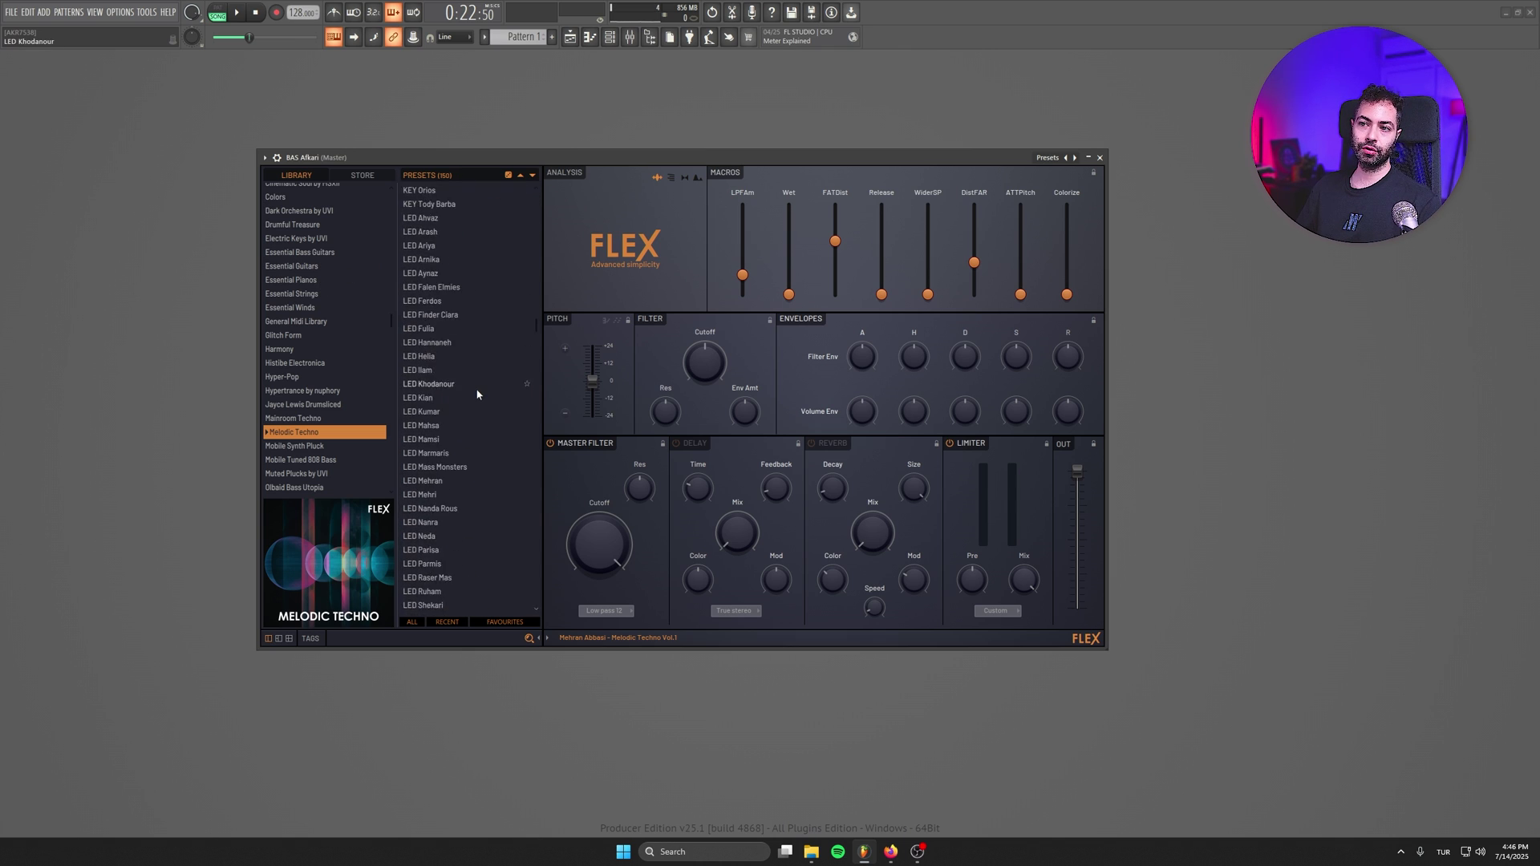
{"action": "scroll", "coordinate": [471, 388], "scroll_direction": "down", "scroll_amount": 3}
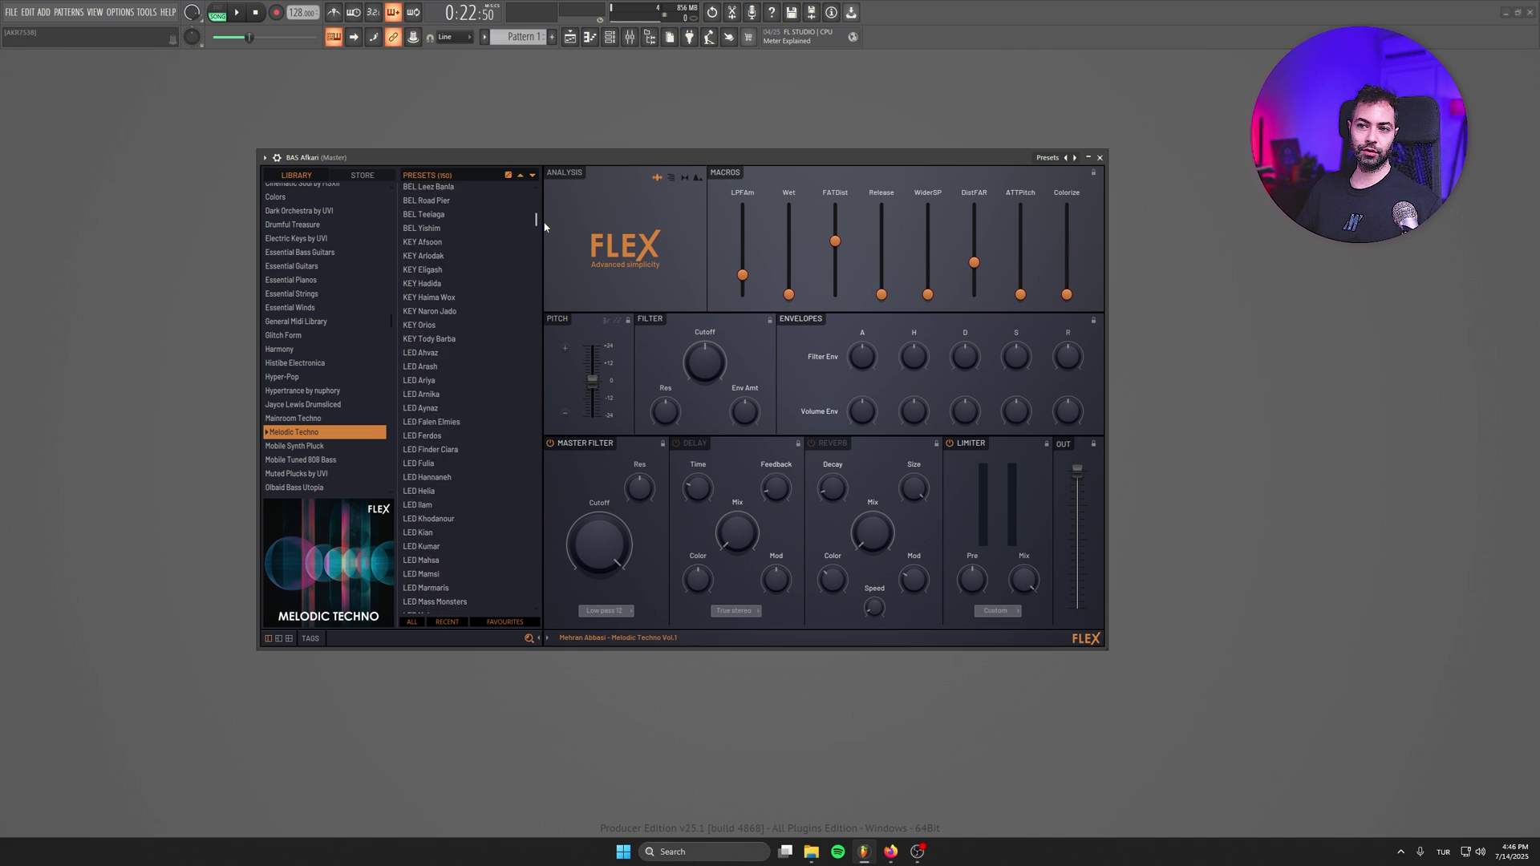
{"action": "left_click_drag", "start_coordinate": [551, 374], "coordinate": [443, 180]}
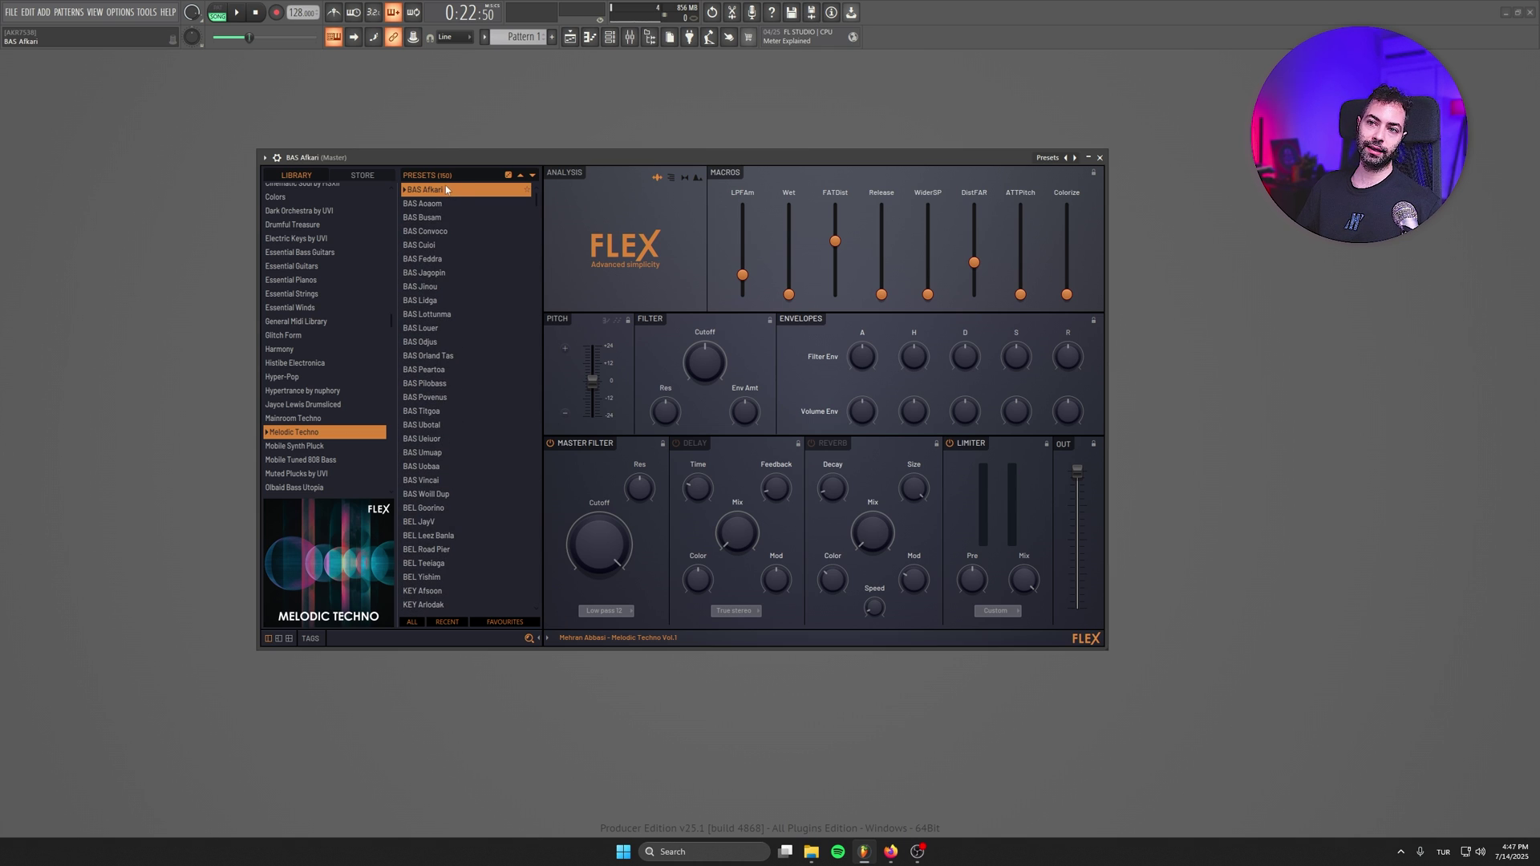